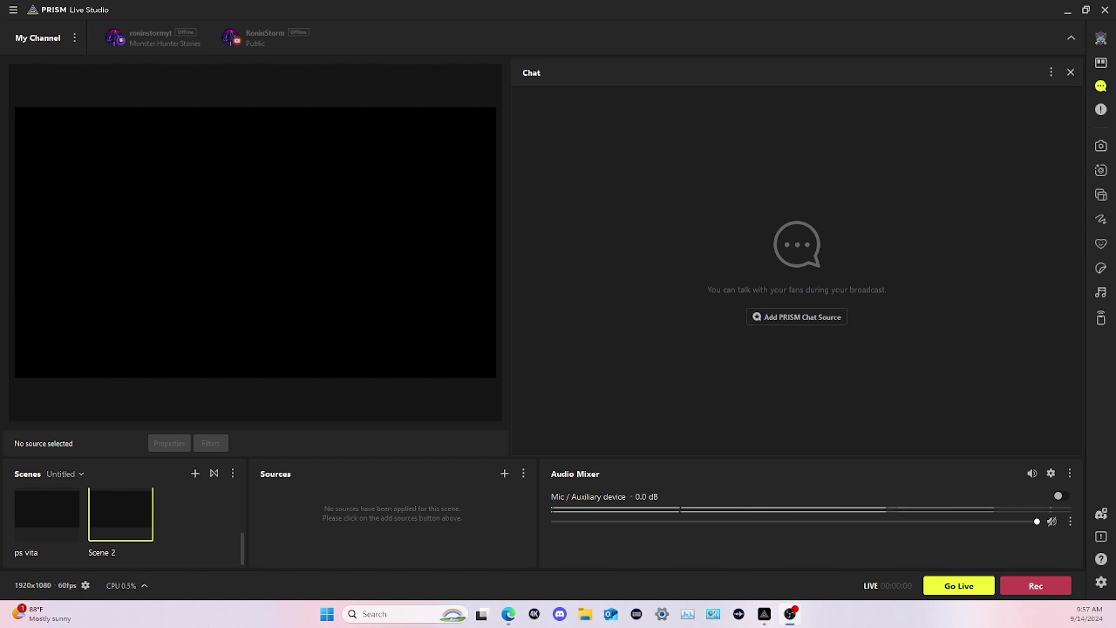
Open the output settings and review the streaming encoder options, from the audio track down to the maximum B-frames.
click(1101, 584)
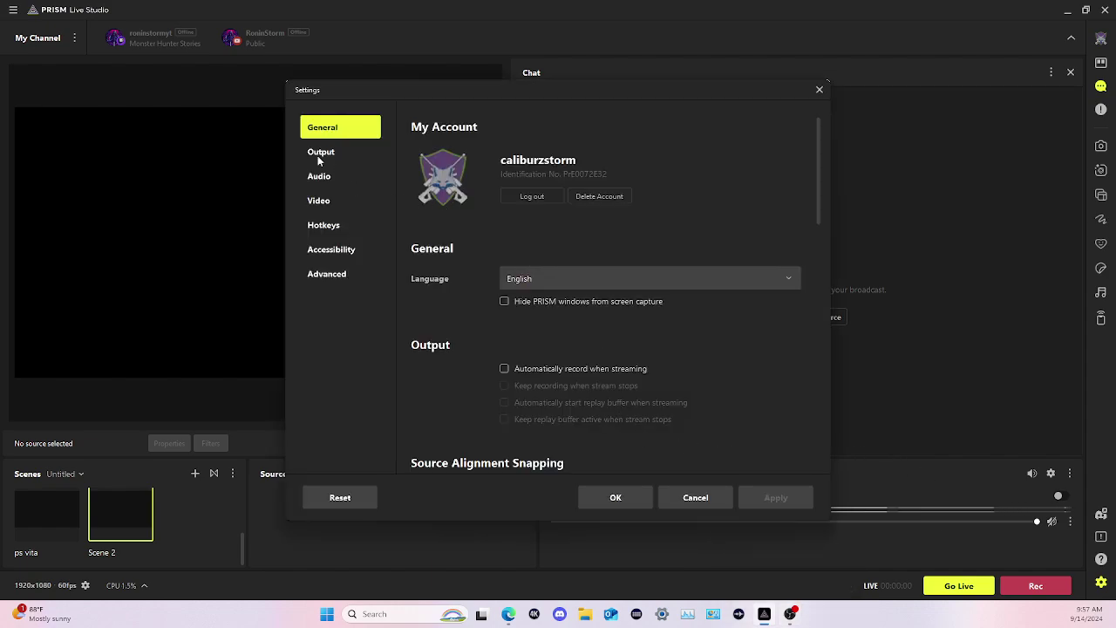
click(319, 155)
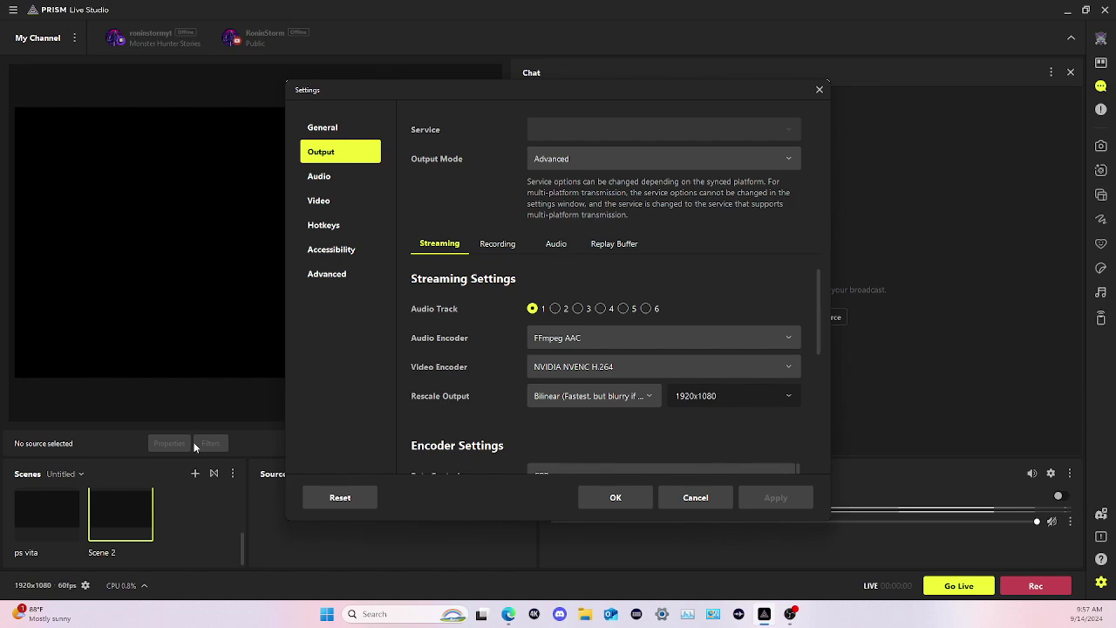
scroll(462, 311, down, 2)
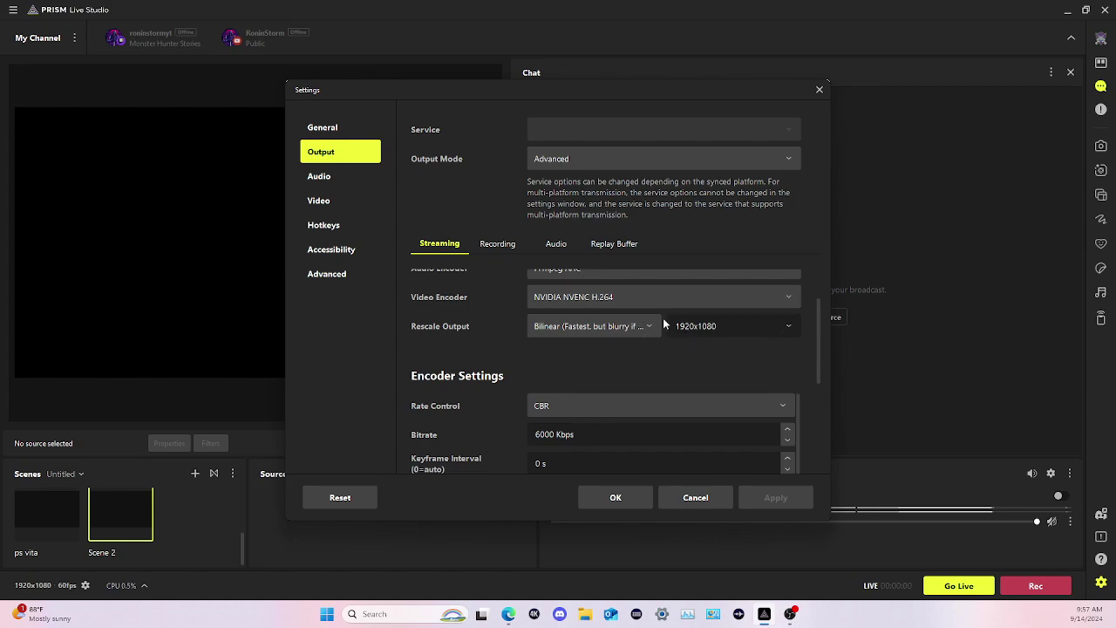
scroll(645, 322, down, 2)
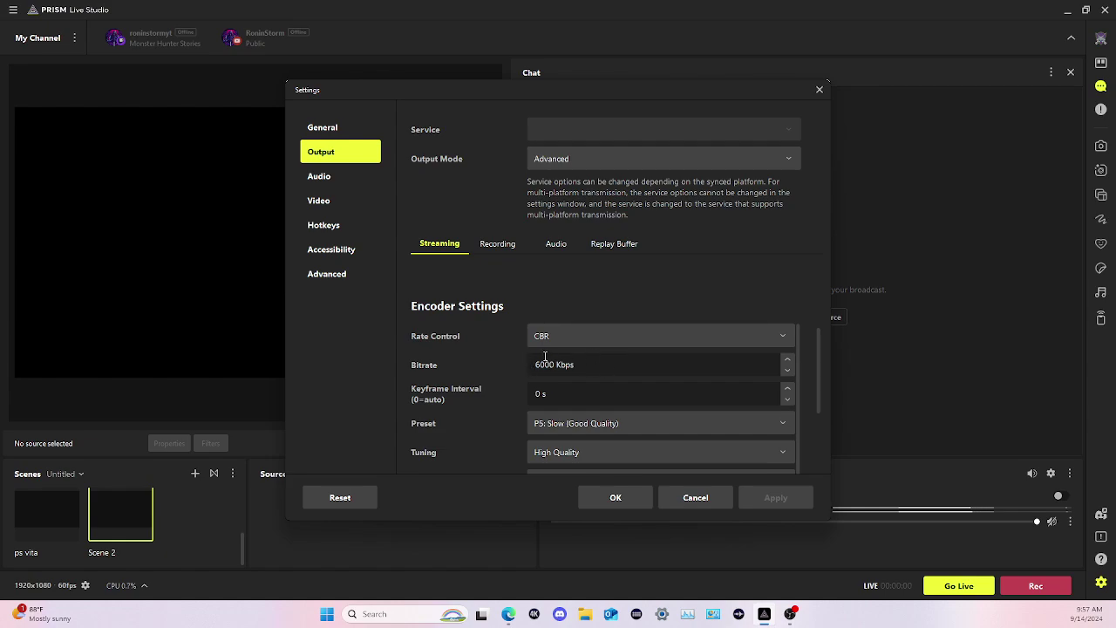
scroll(507, 335, down, 1)
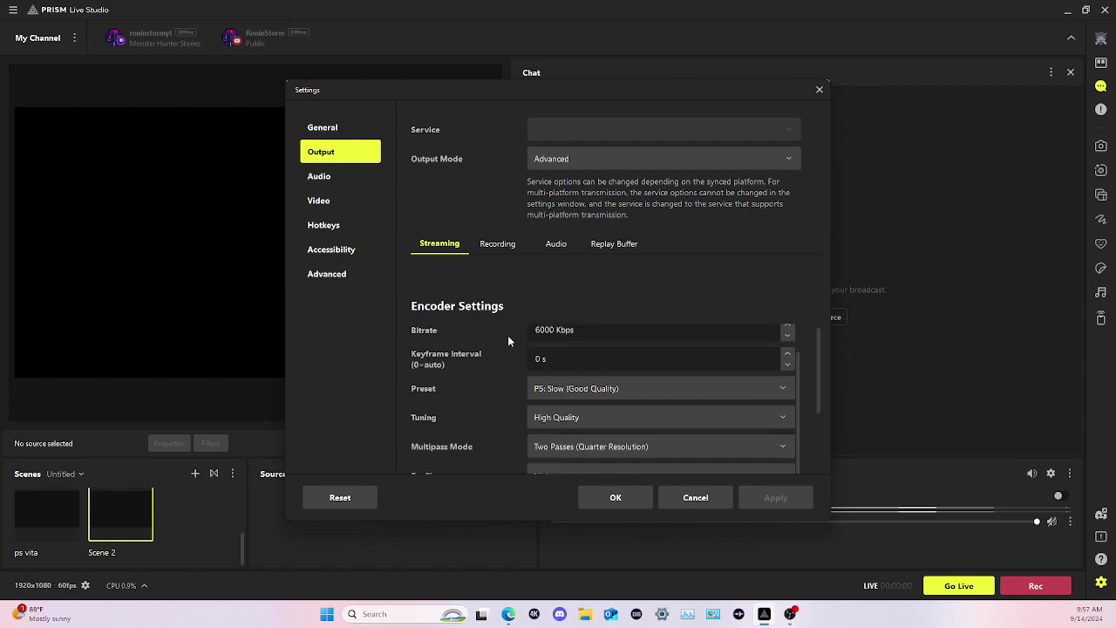
scroll(555, 359, down, 2)
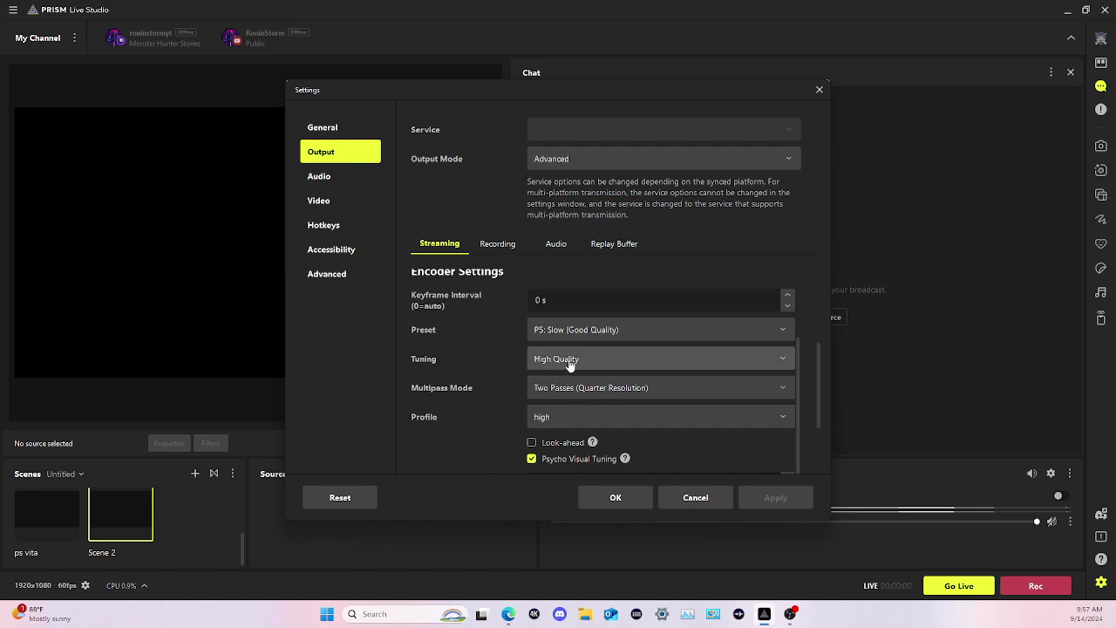
scroll(562, 396, down, 3)
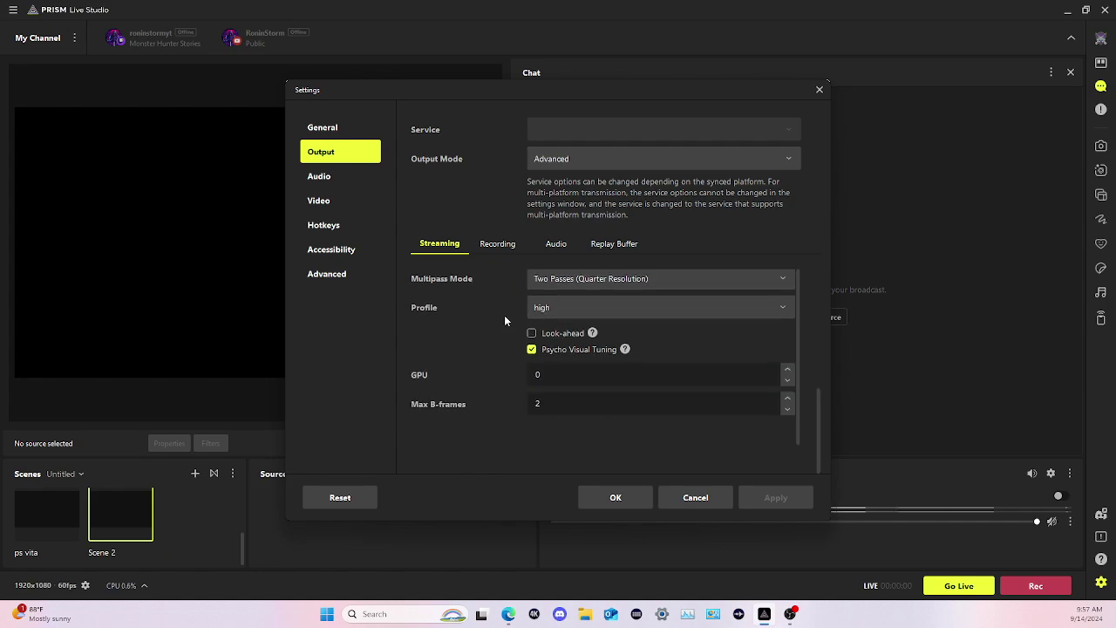
Review the recording output options, including format and encoder settings, and the audio track bitrates.
click(493, 248)
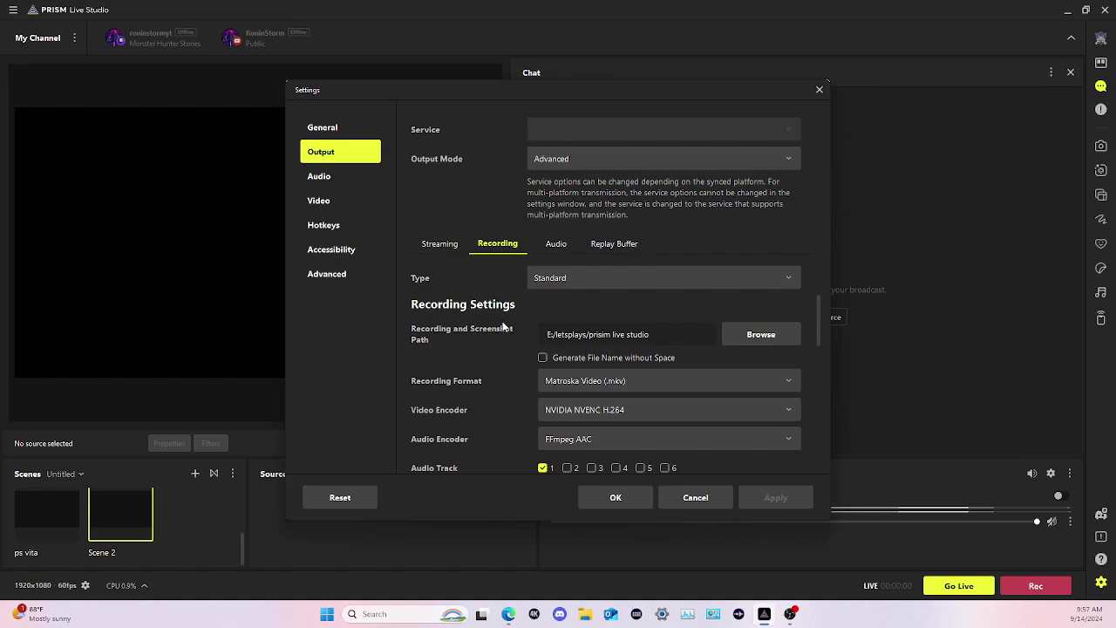
scroll(502, 326, down, 2)
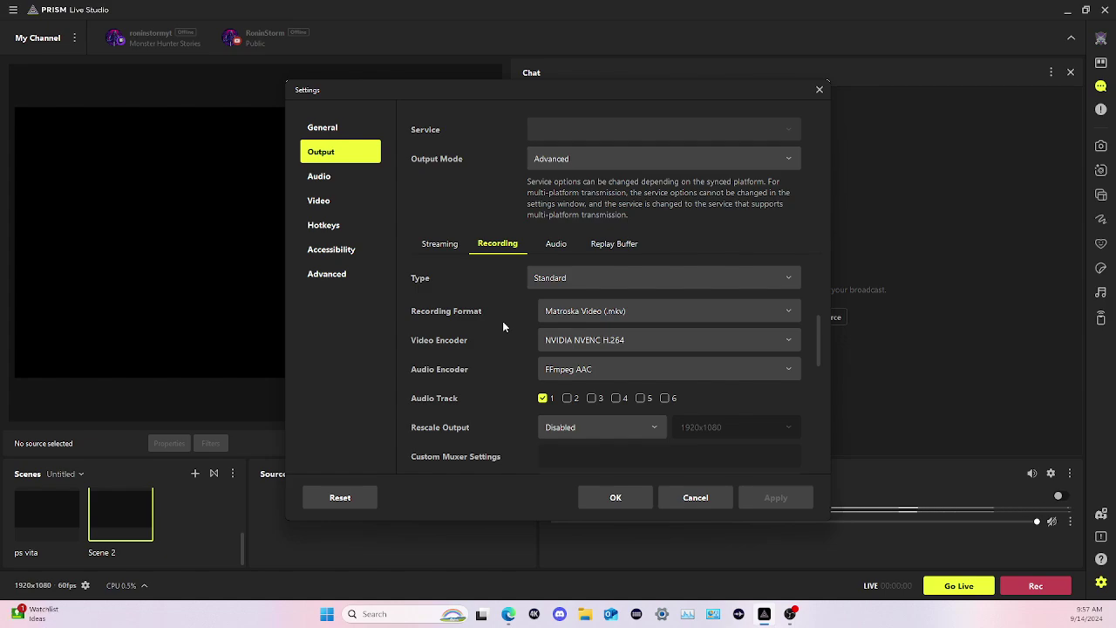
scroll(503, 326, down, 5)
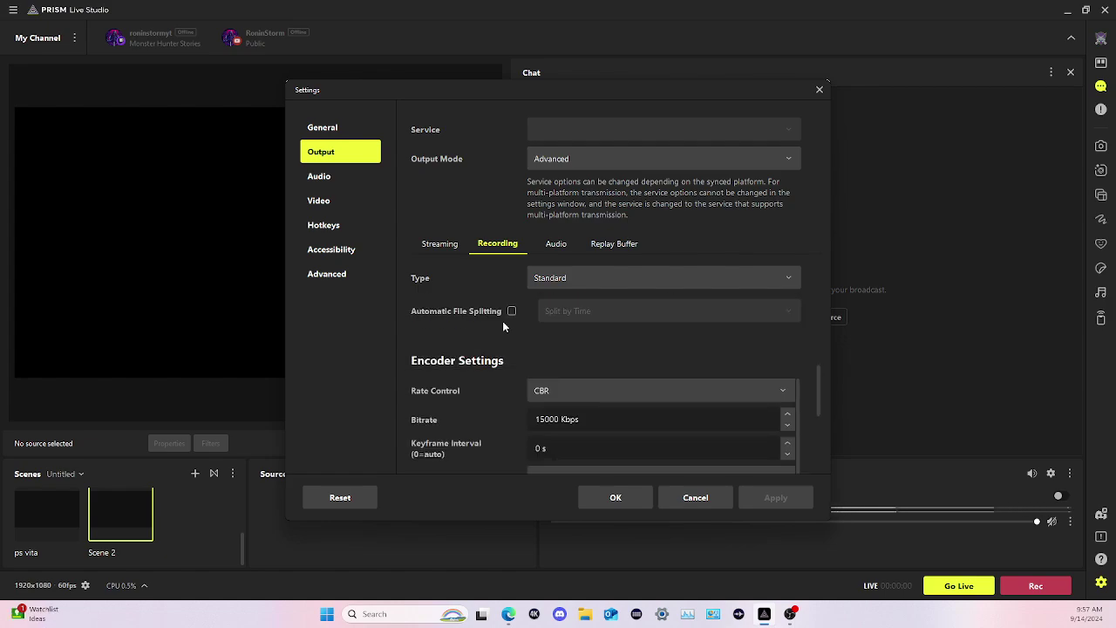
scroll(507, 313, down, 1)
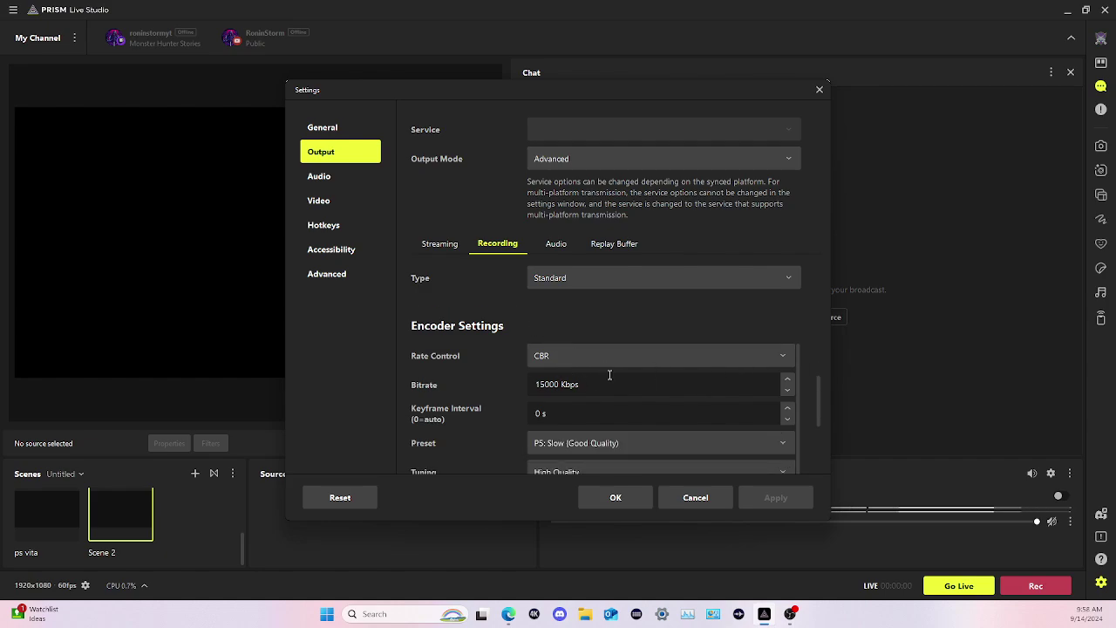
scroll(608, 373, down, 4)
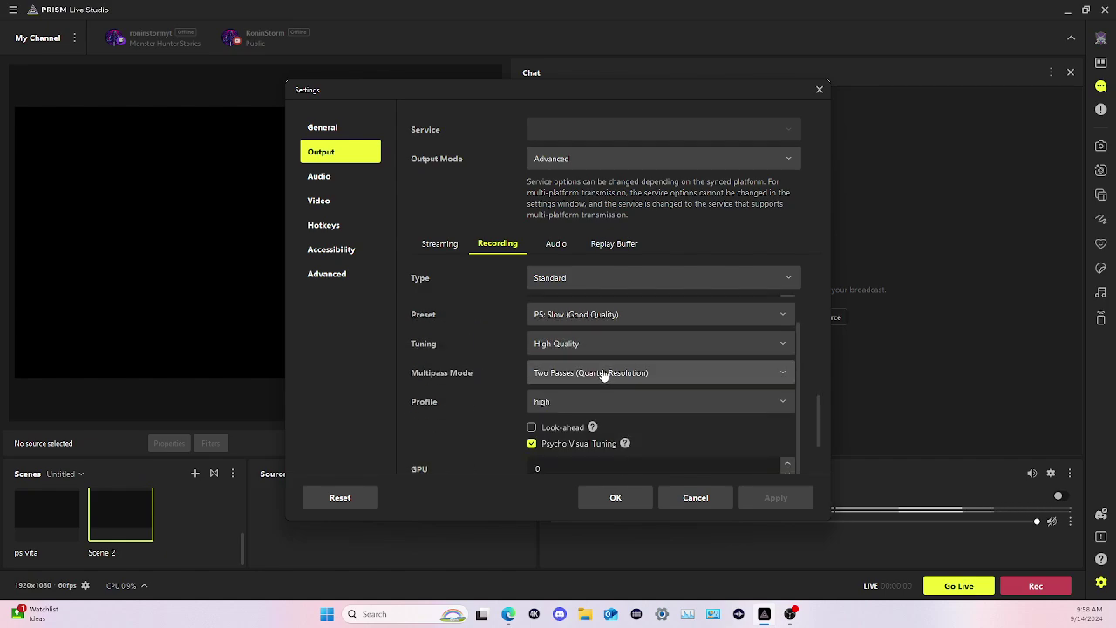
scroll(582, 373, down, 3)
click(556, 245)
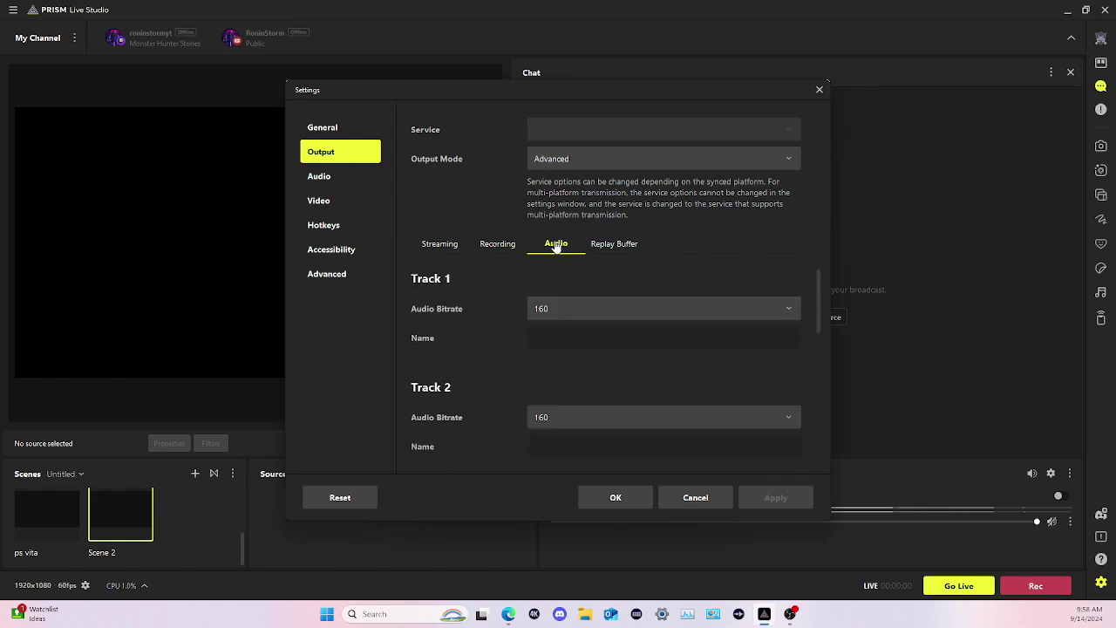
In the audio settings, choose Wave Link Stream (Elgato Wave:3) as the Mic/Auxiliary Audio device.
click(314, 175)
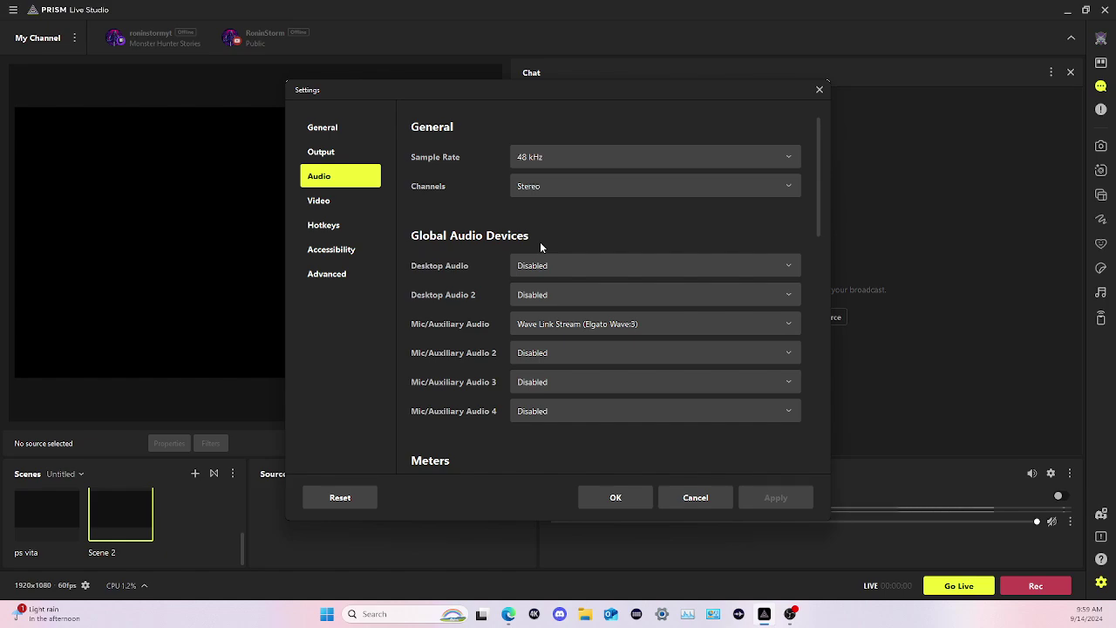
click(565, 326)
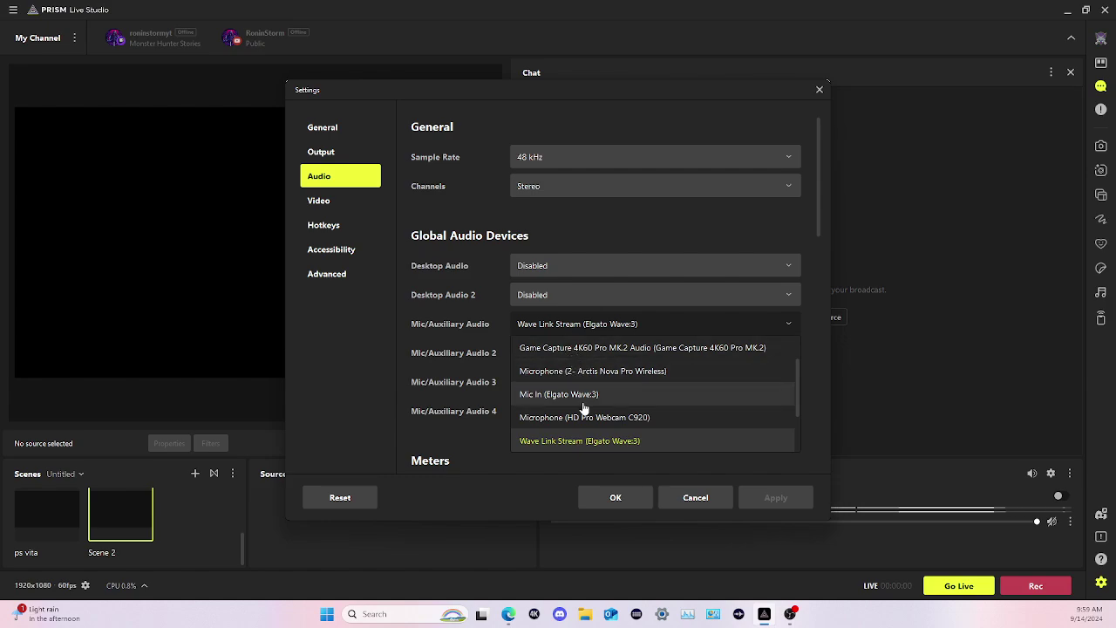
scroll(589, 413, down, 1)
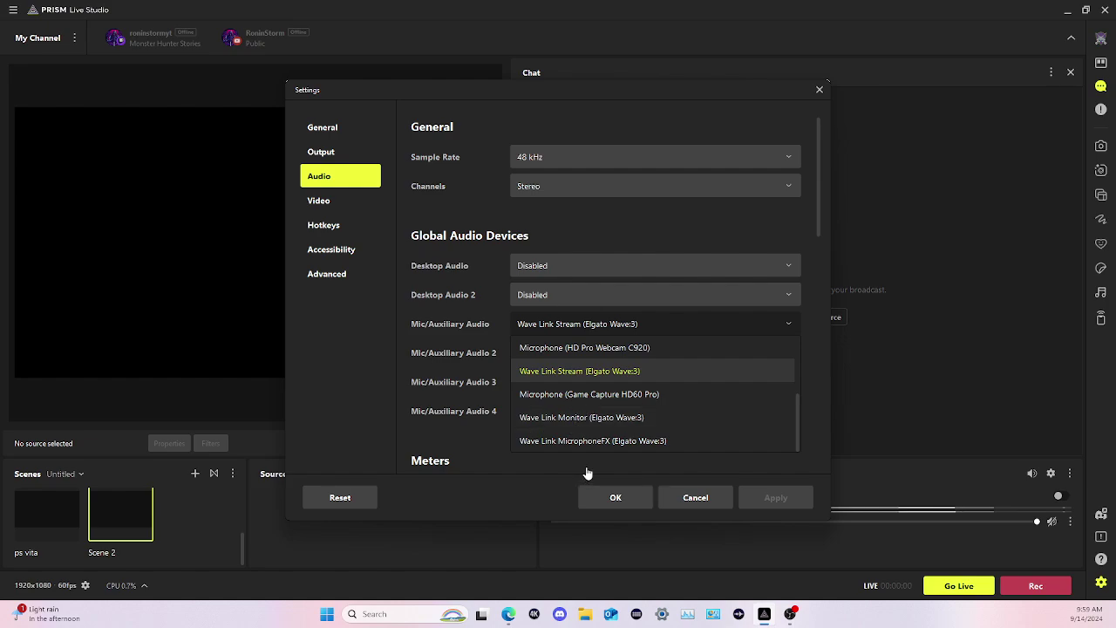
click(582, 373)
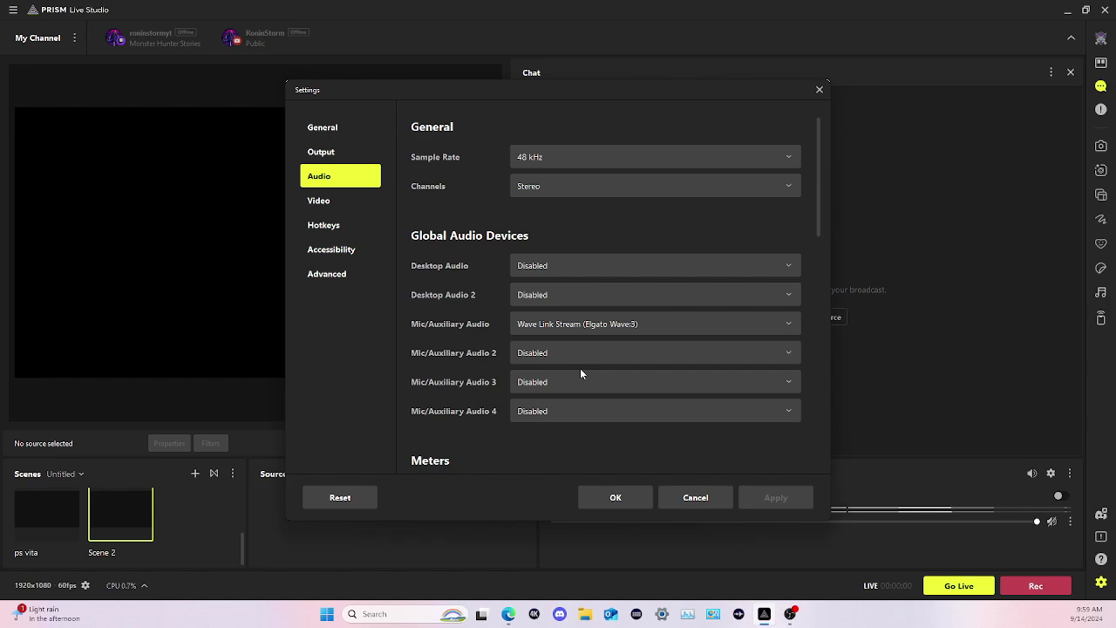
Switch to Wave Link, examine the mixer channels and the audio inputs available for channel 5, and close it without adding one.
click(739, 622)
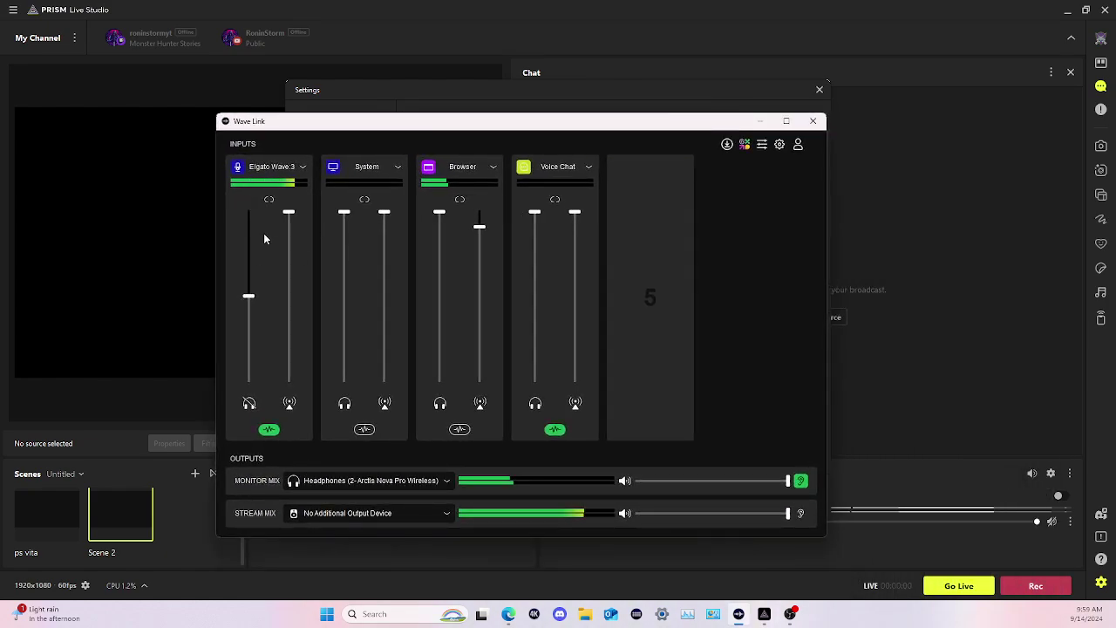
mouse_move(658, 373)
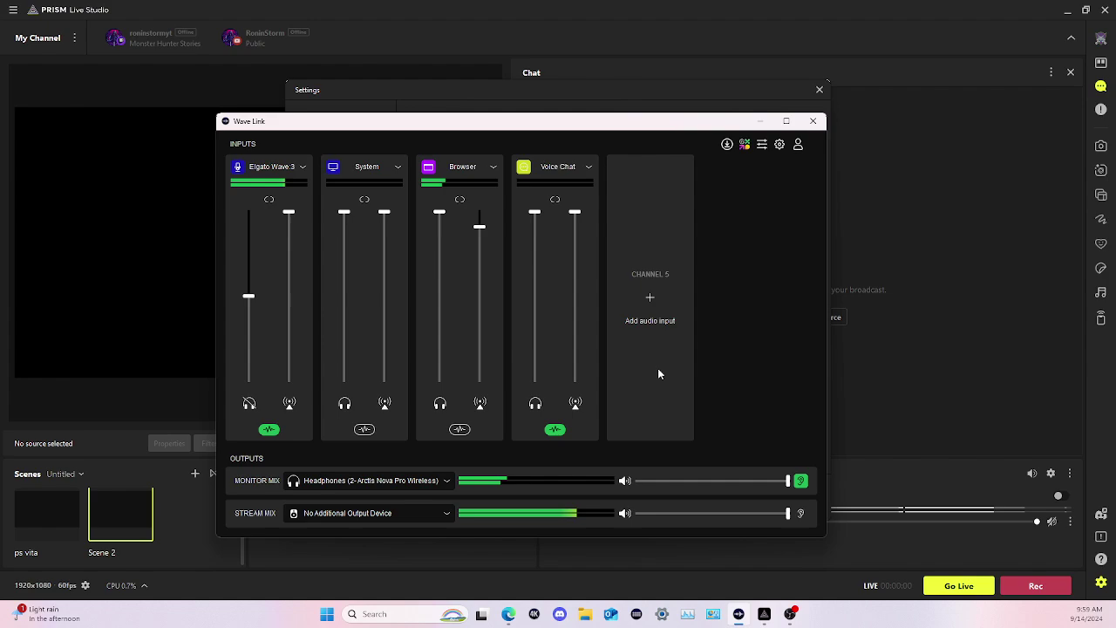
click(652, 300)
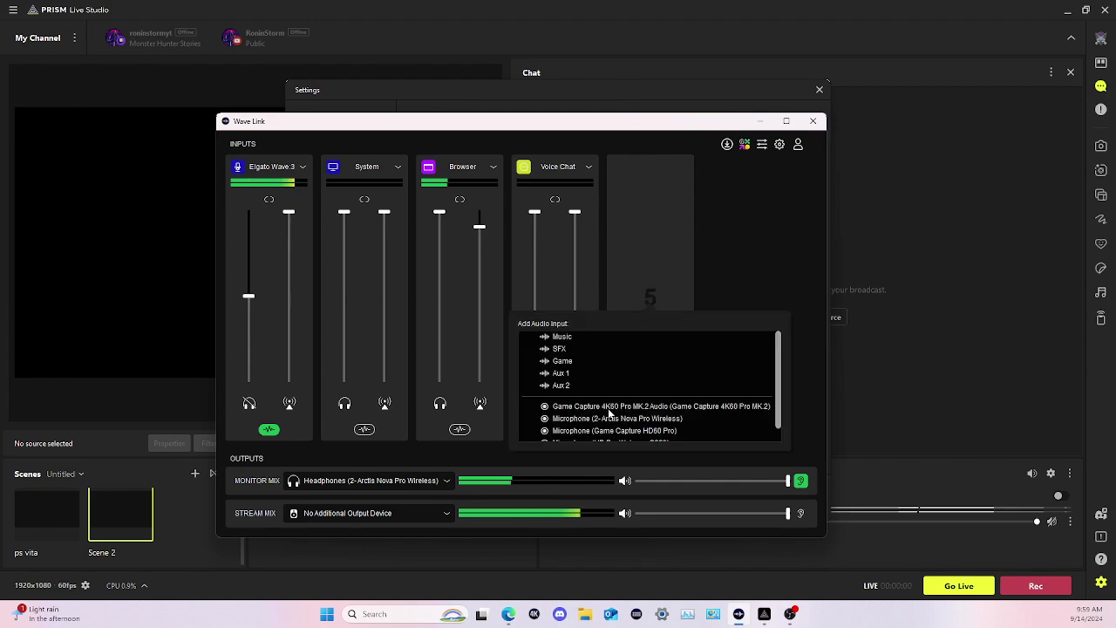
click(782, 209)
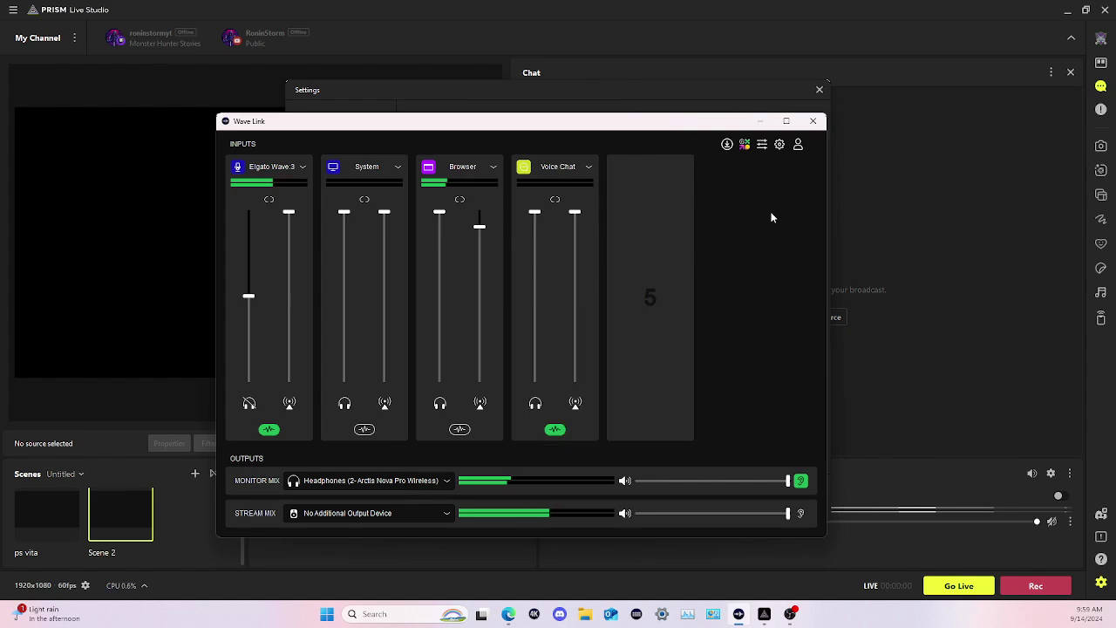
click(813, 121)
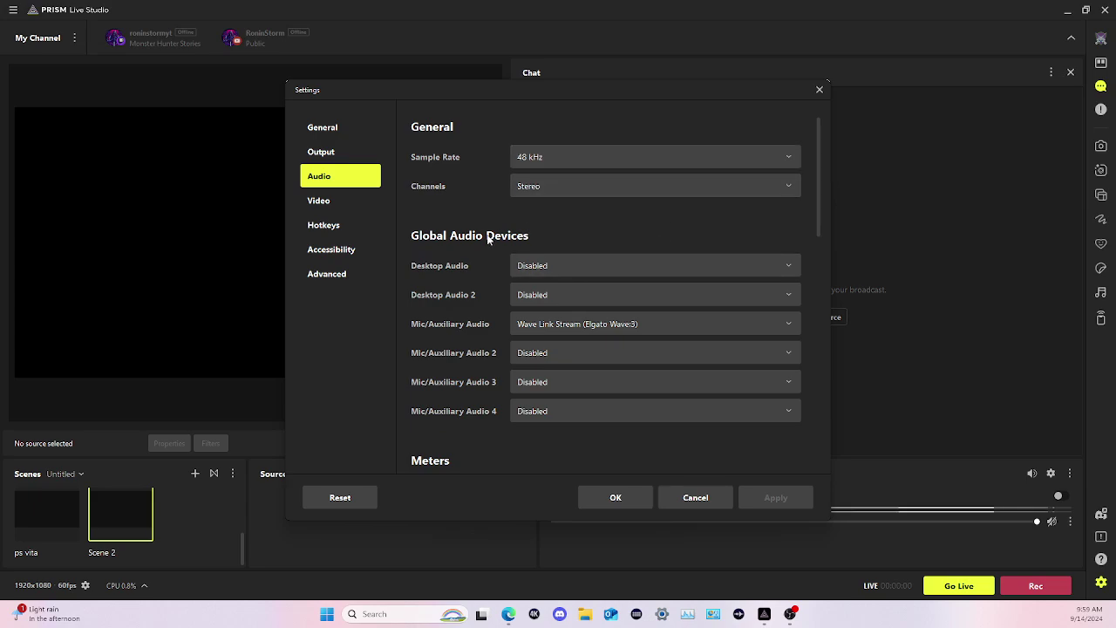
Check the video resolution and frame rate settings, close the settings, and look through the scene list.
click(336, 203)
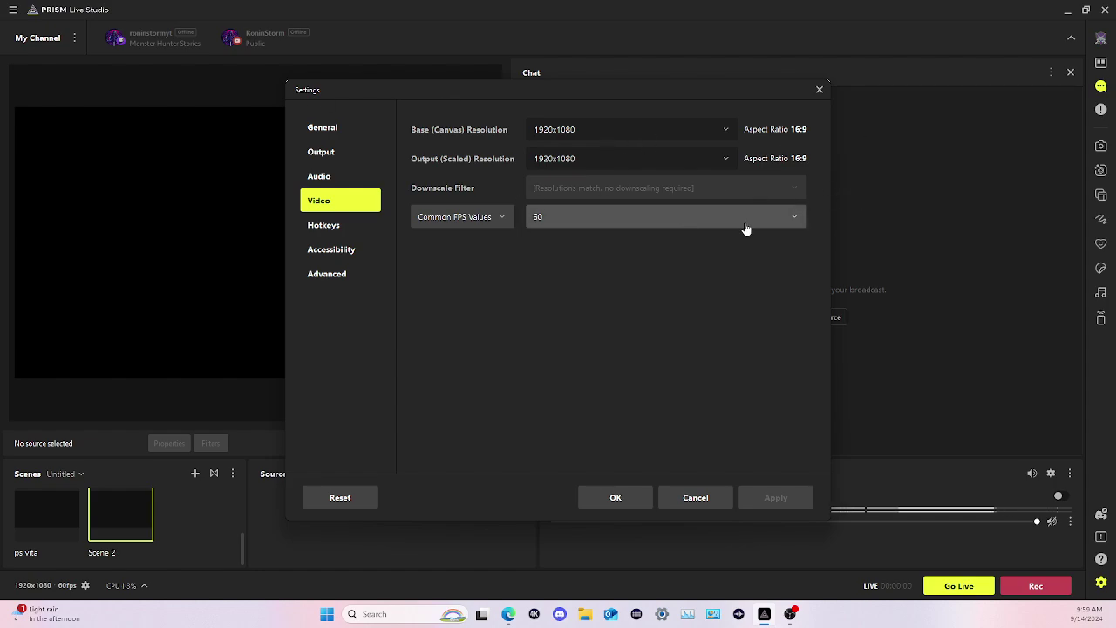
click(818, 91)
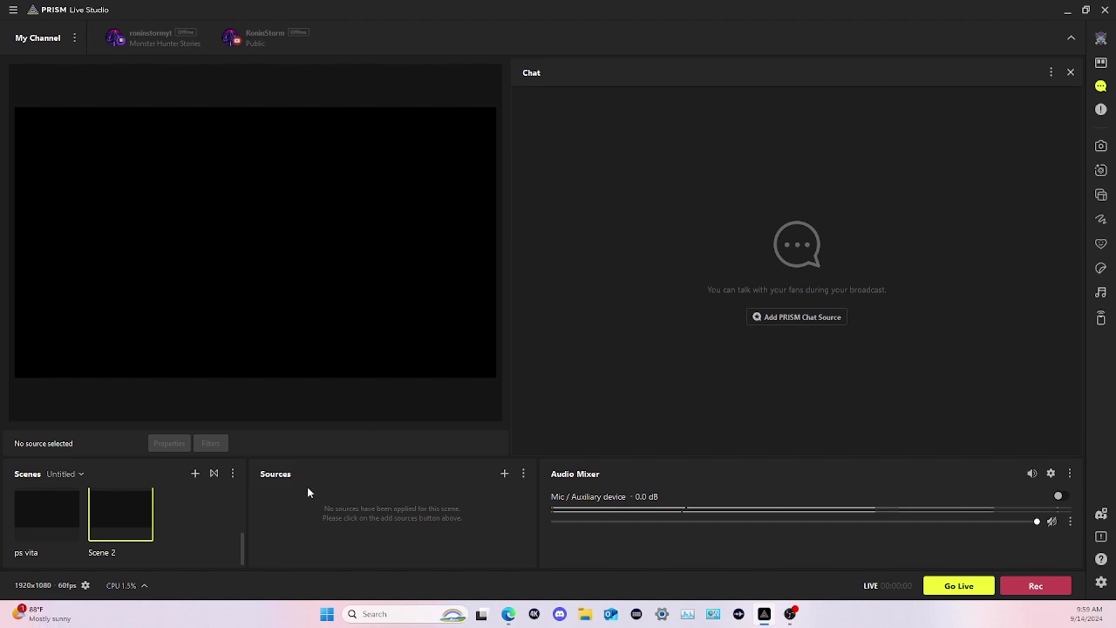
scroll(149, 530, up, 3)
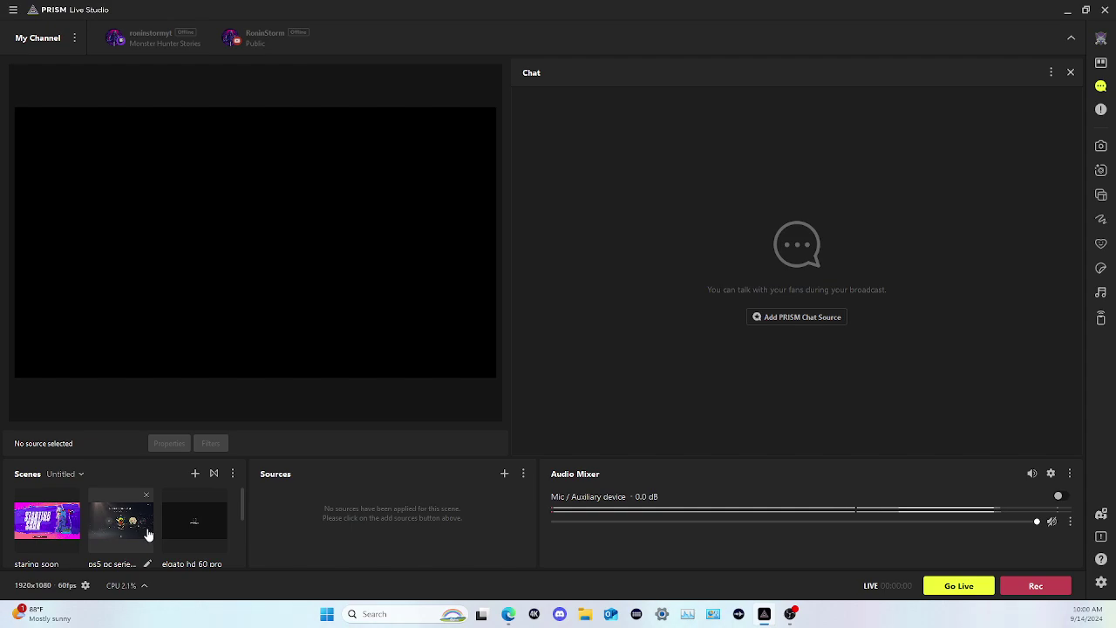
scroll(171, 533, down, 3)
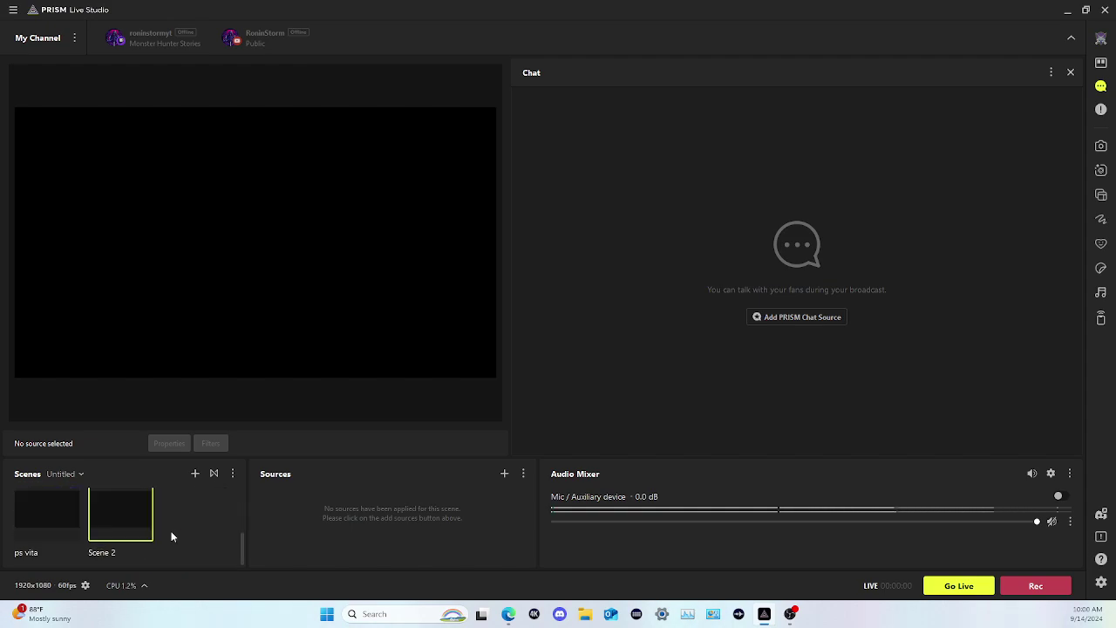
scroll(170, 534, up, 1)
scroll(171, 534, down, 1)
Add the existing video capture device source "hd 60 pro mk2" to Scene 2, keeping it visible, and deselect it.
click(504, 475)
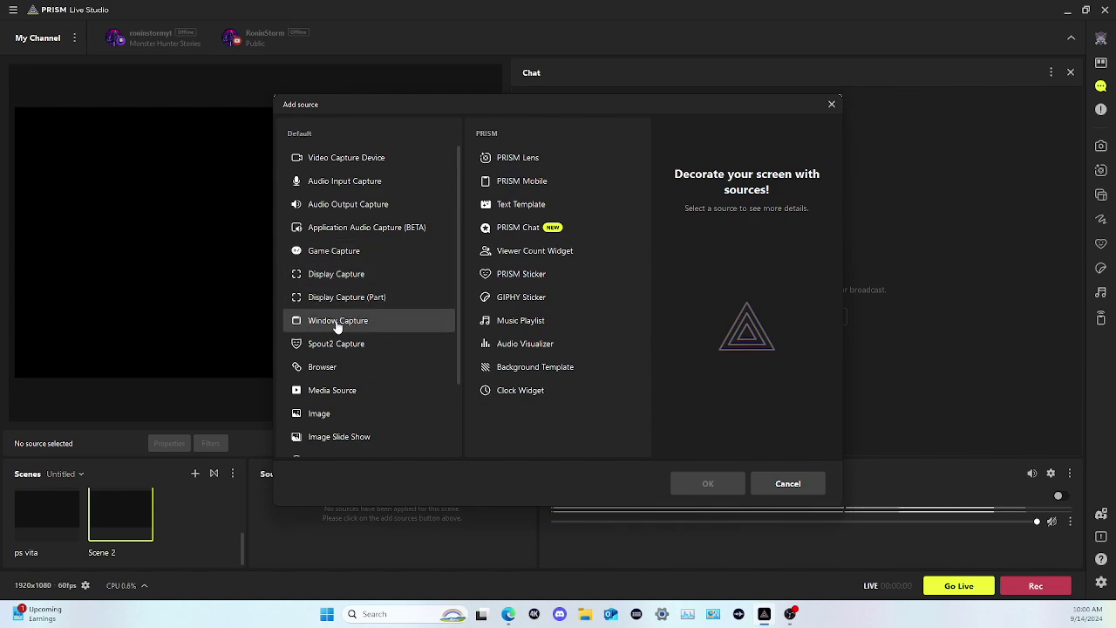
click(327, 164)
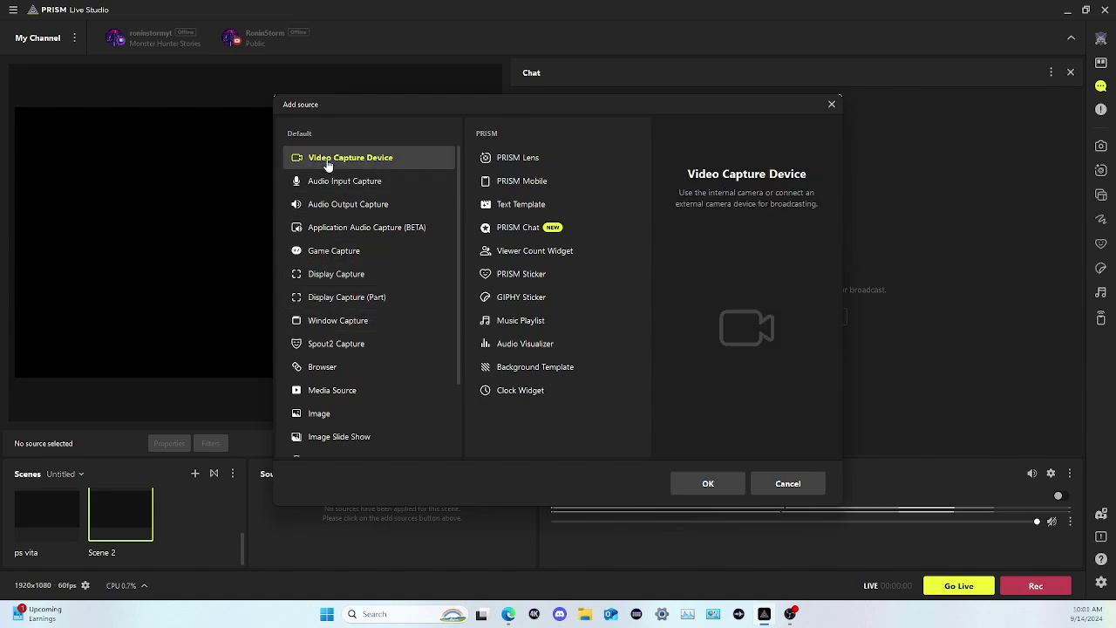
click(704, 483)
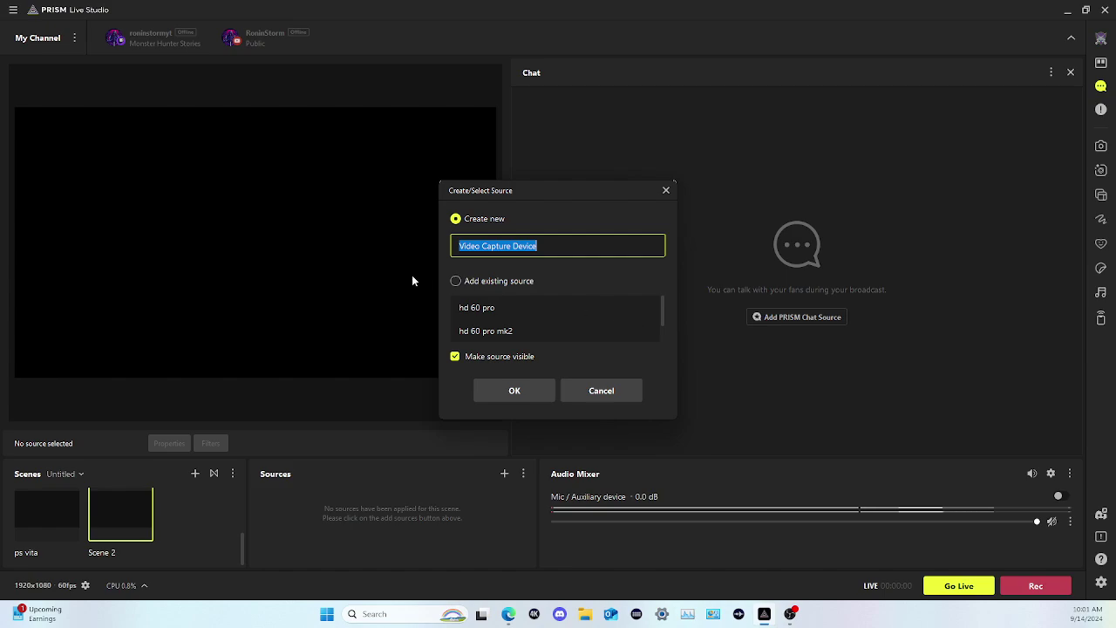
click(455, 281)
click(475, 330)
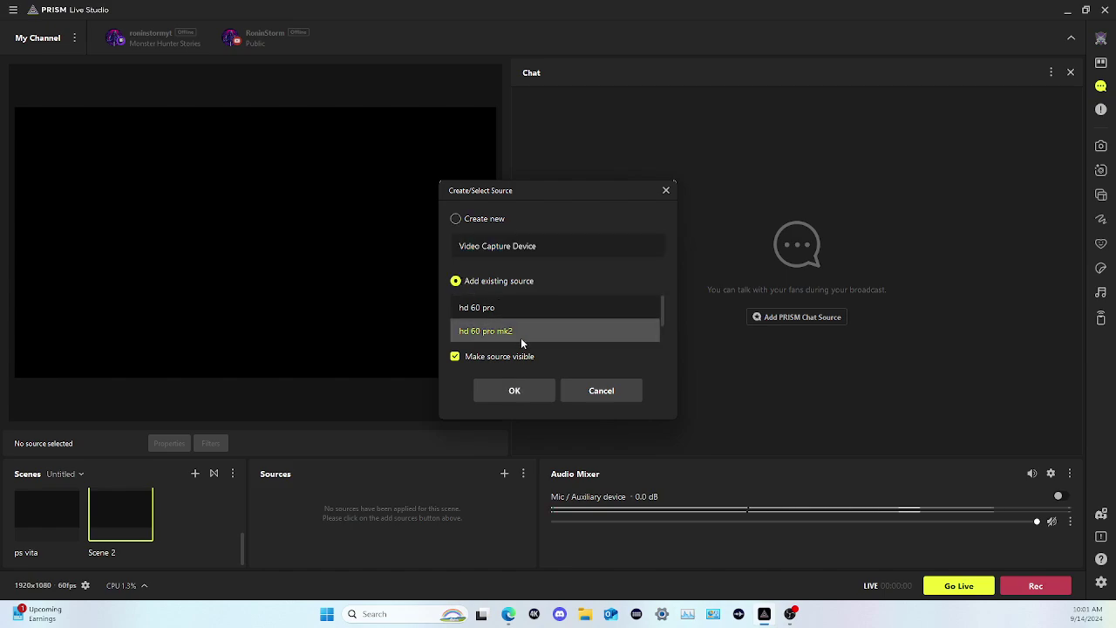
click(524, 393)
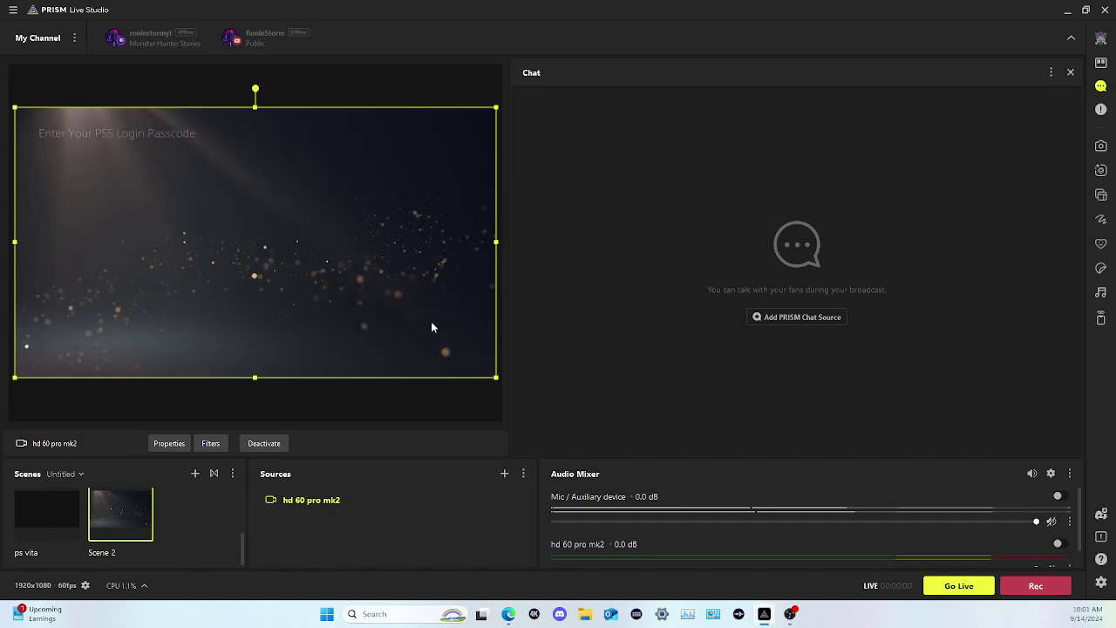
click(468, 418)
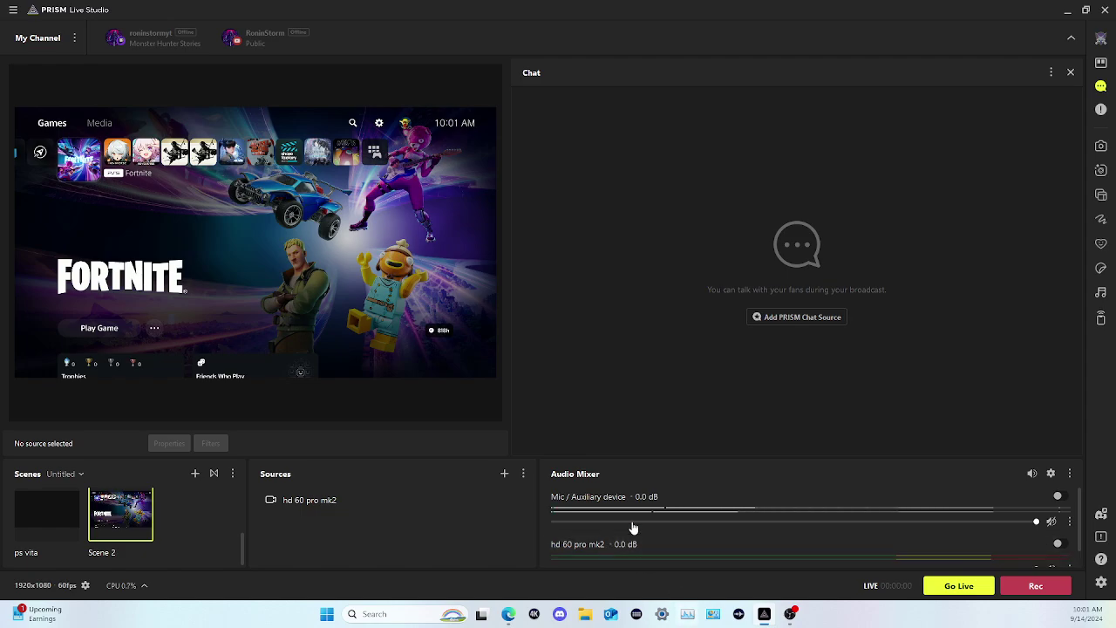
Add a new visible Audio Visualizer source to Scene 2, using the first template and the Mic / Auxiliary device as audio.
click(504, 474)
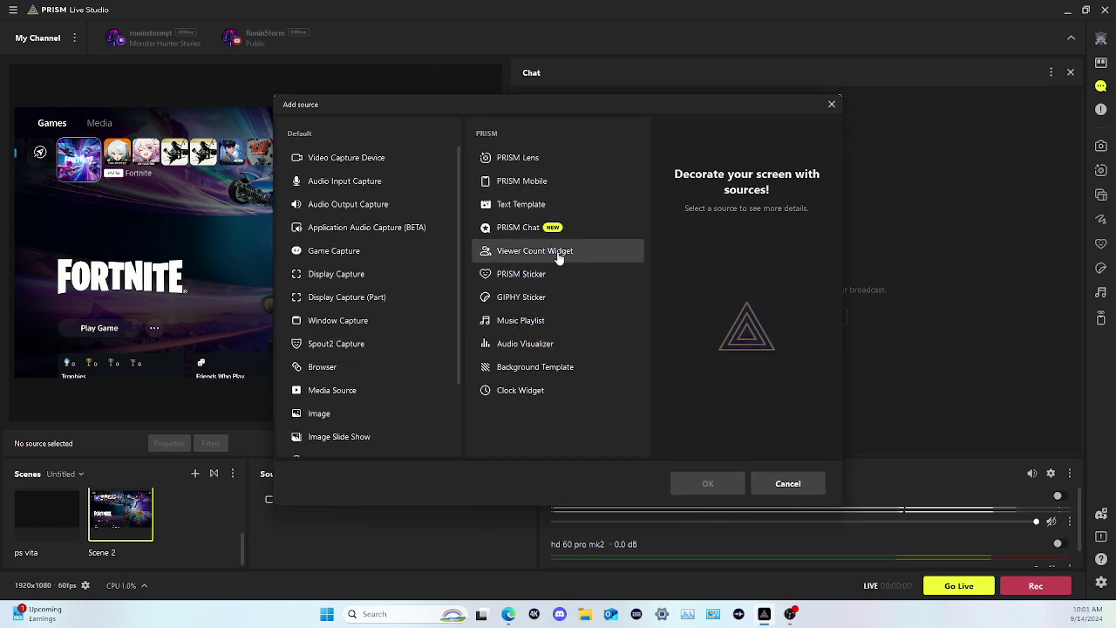
click(513, 348)
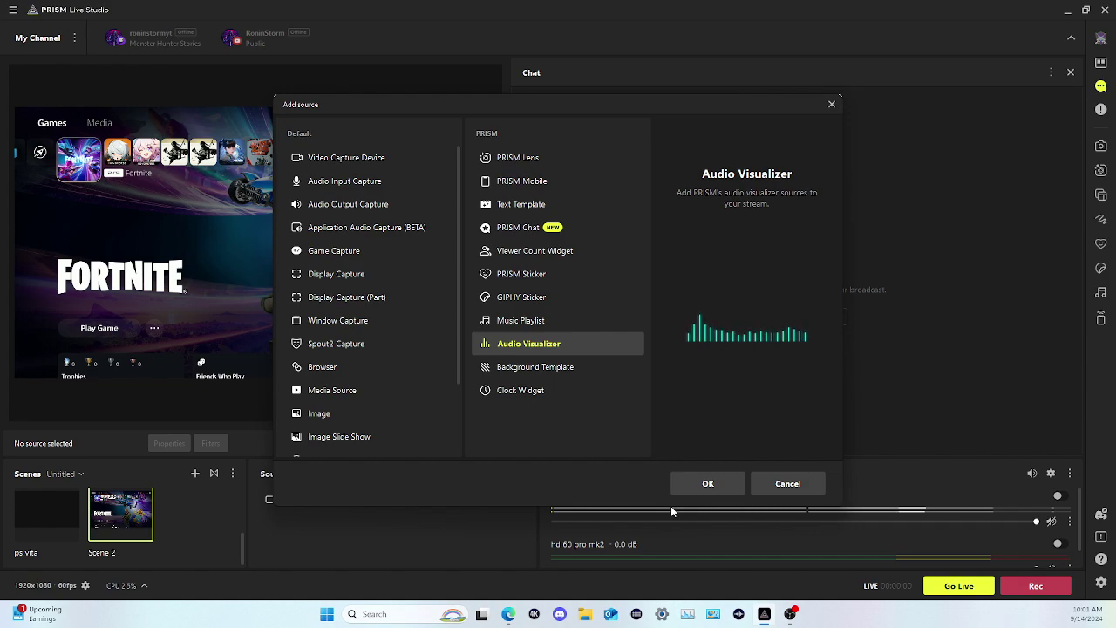
click(706, 485)
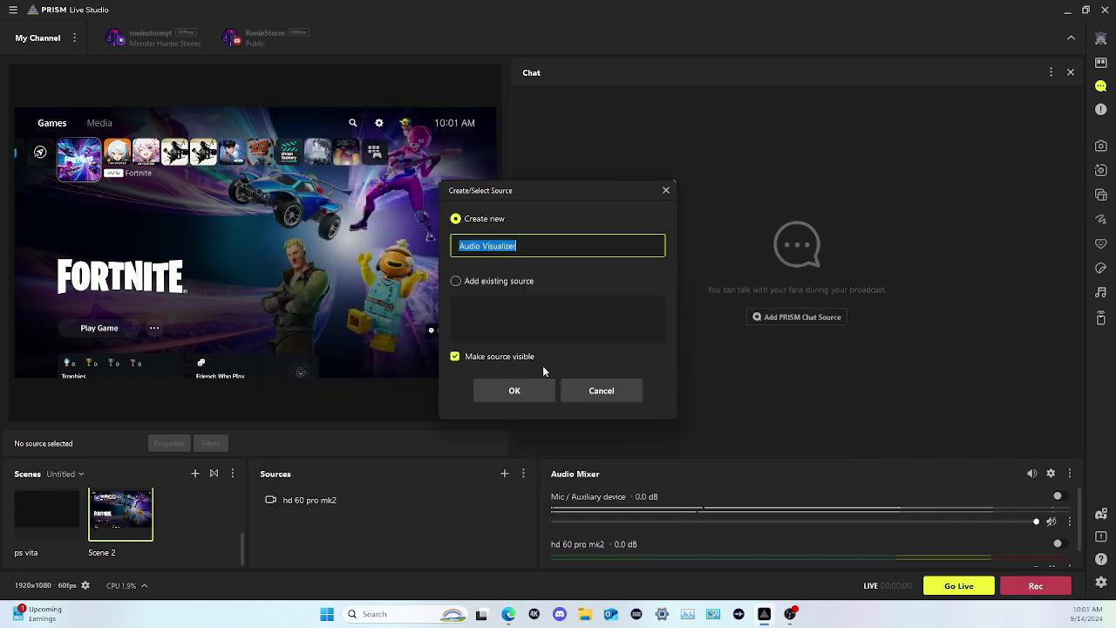
click(523, 391)
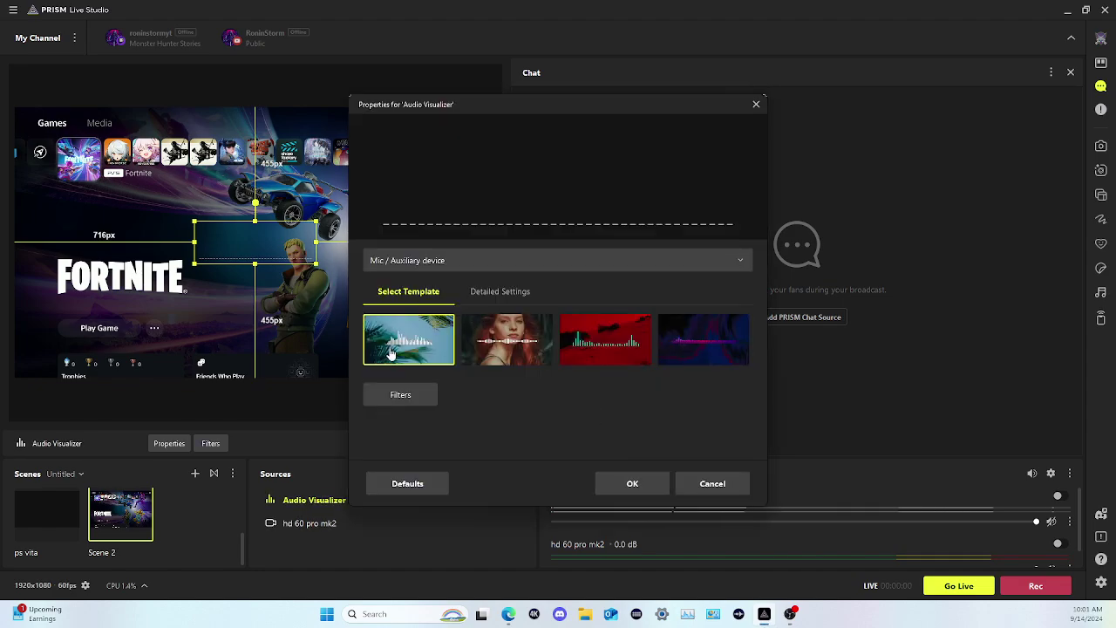
click(618, 487)
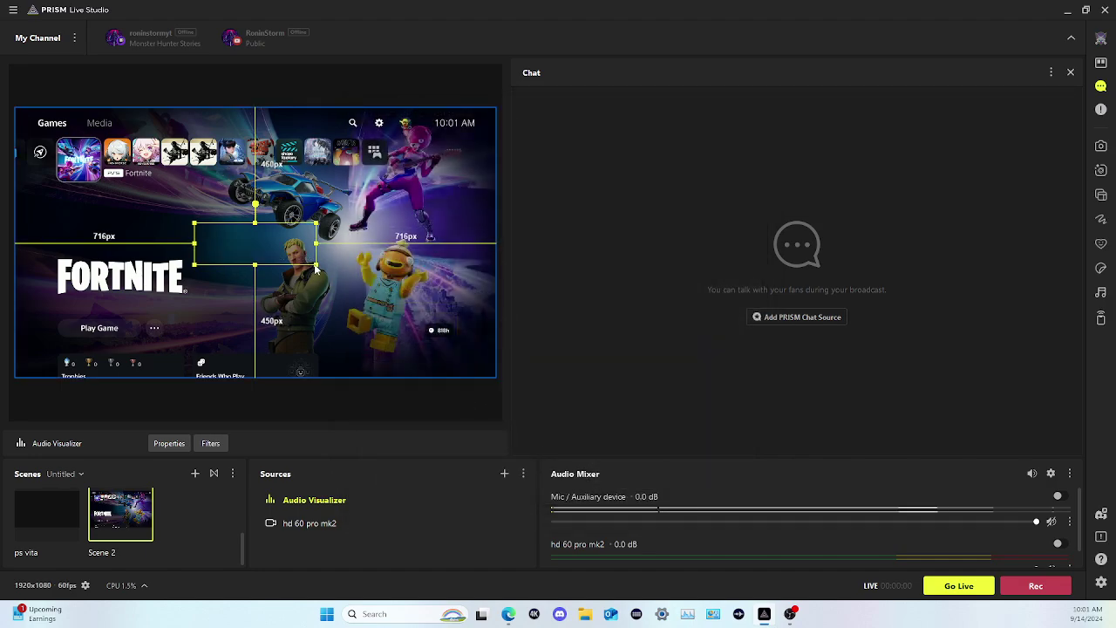
Enlarge the audio visualizer and place it against the lower-left corner of the preview canvas, then deselect it.
drag(314, 264, 417, 353)
drag(444, 283, 264, 312)
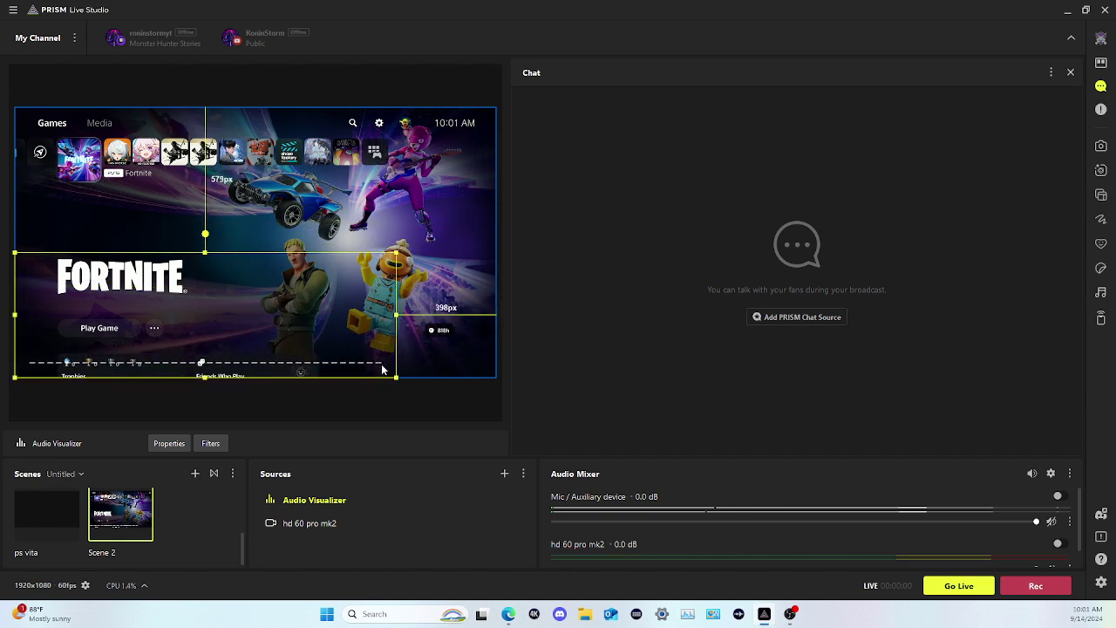
drag(397, 377, 503, 409)
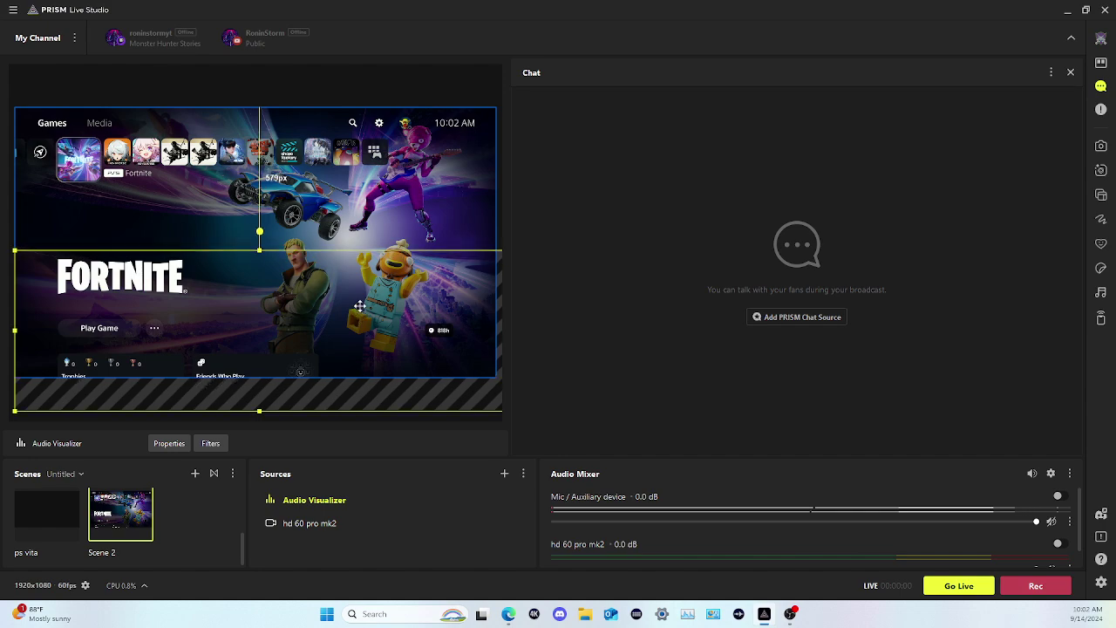
drag(357, 313, 358, 279)
drag(498, 220, 319, 261)
drag(182, 306, 291, 286)
click(424, 408)
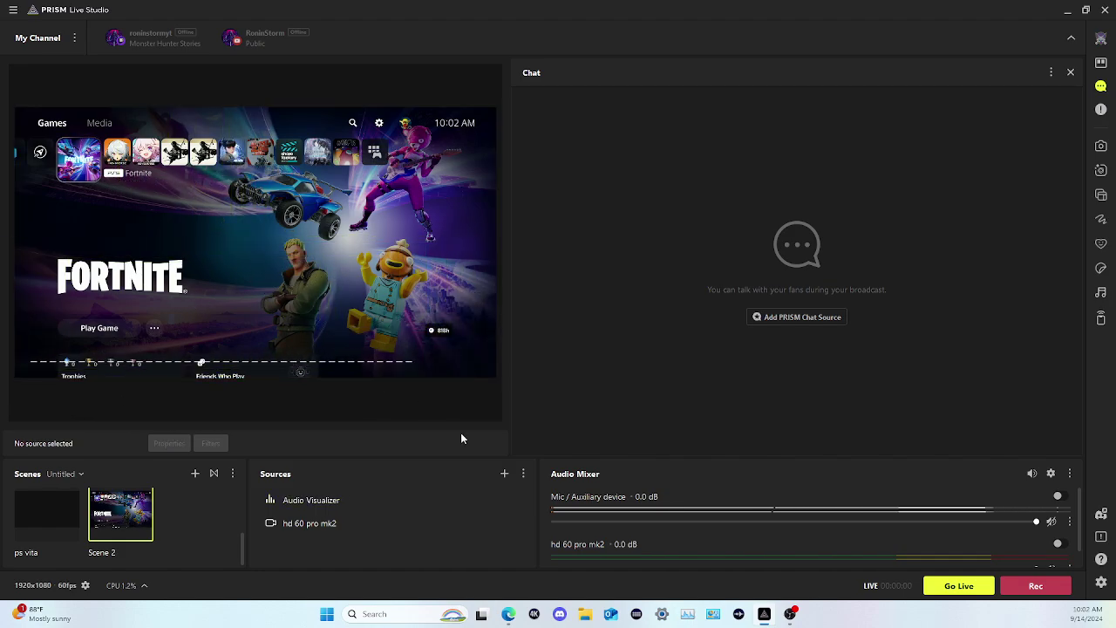
Set the audio visualizer's audio source to hd 60 pro mk2 and save its properties.
click(326, 505)
right_click(326, 508)
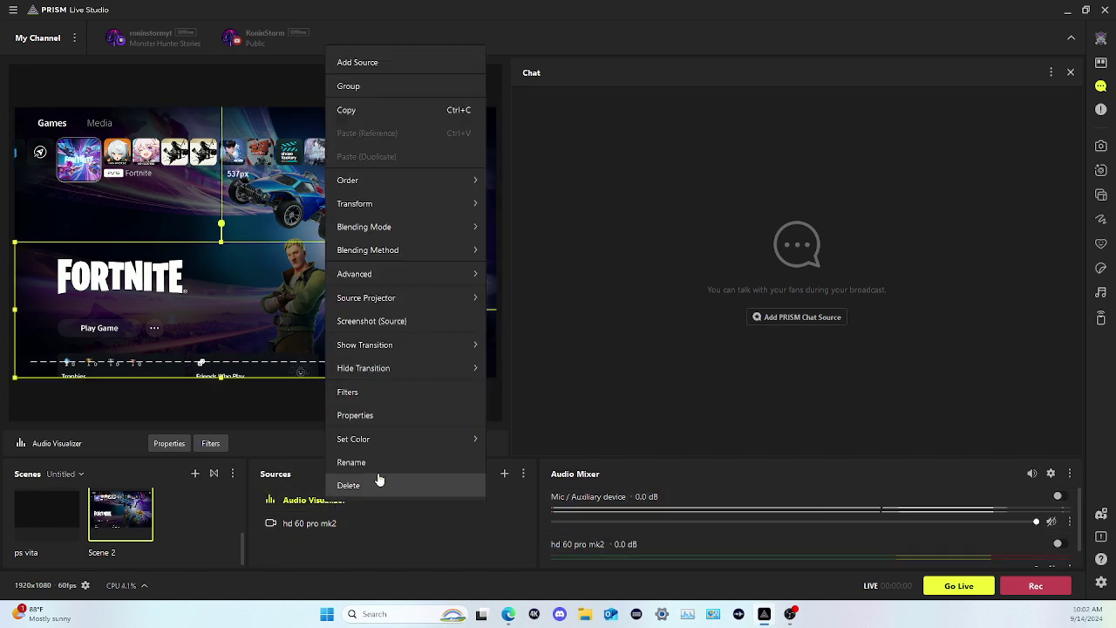
click(367, 415)
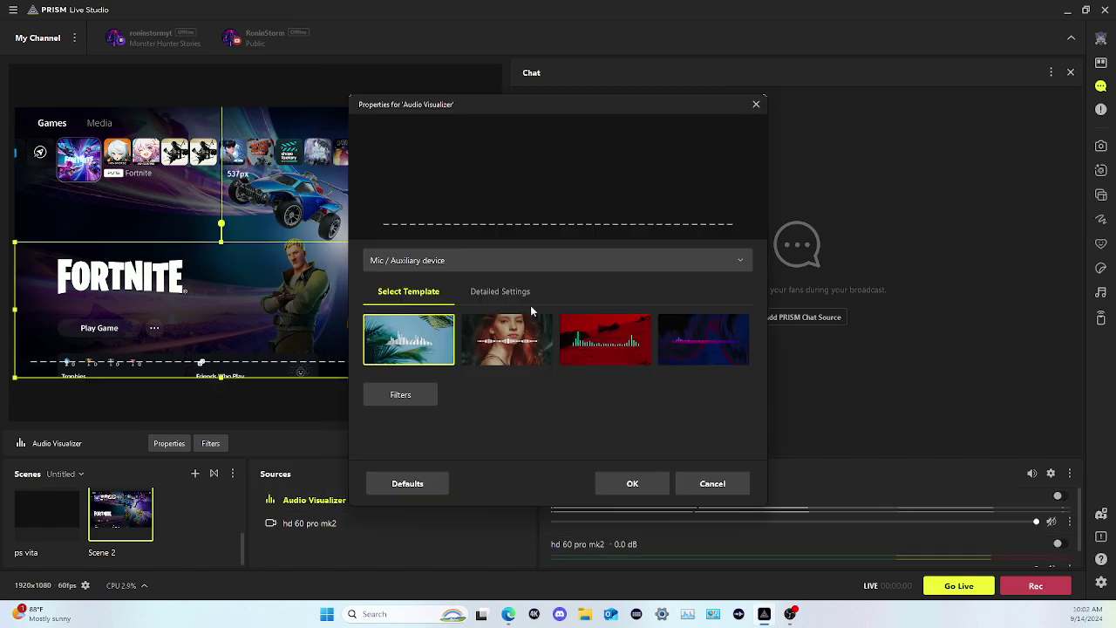
click(583, 260)
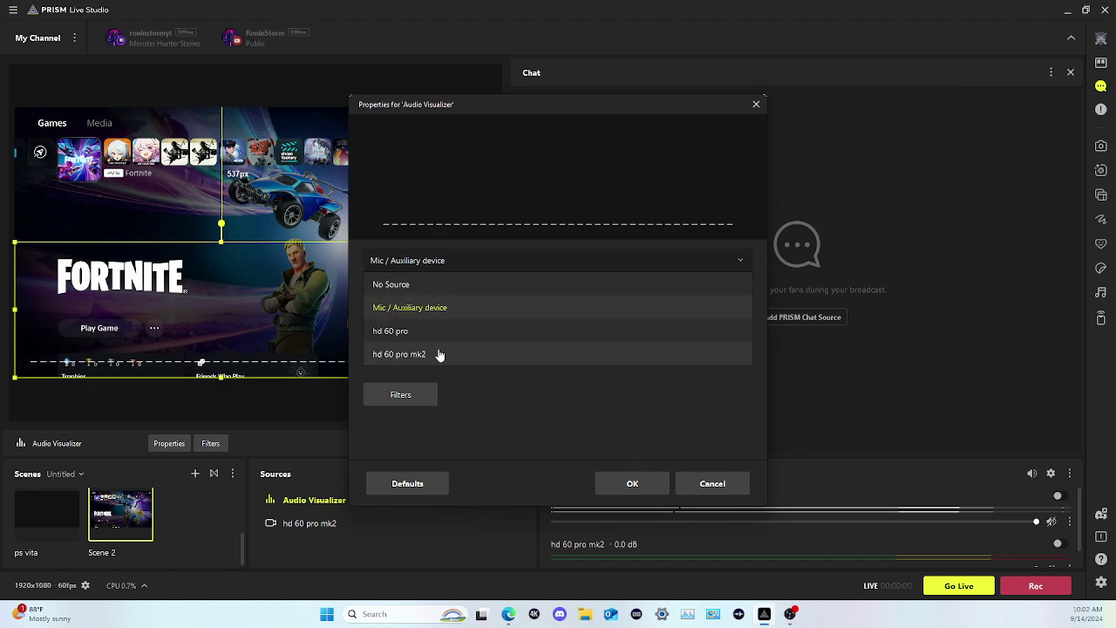
click(440, 355)
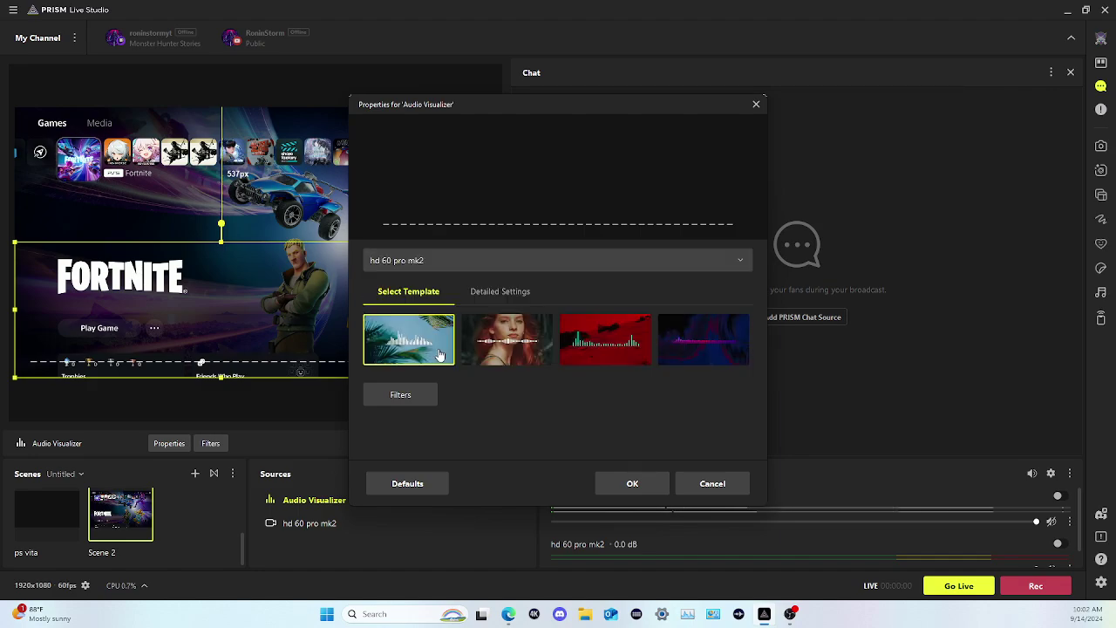
click(625, 485)
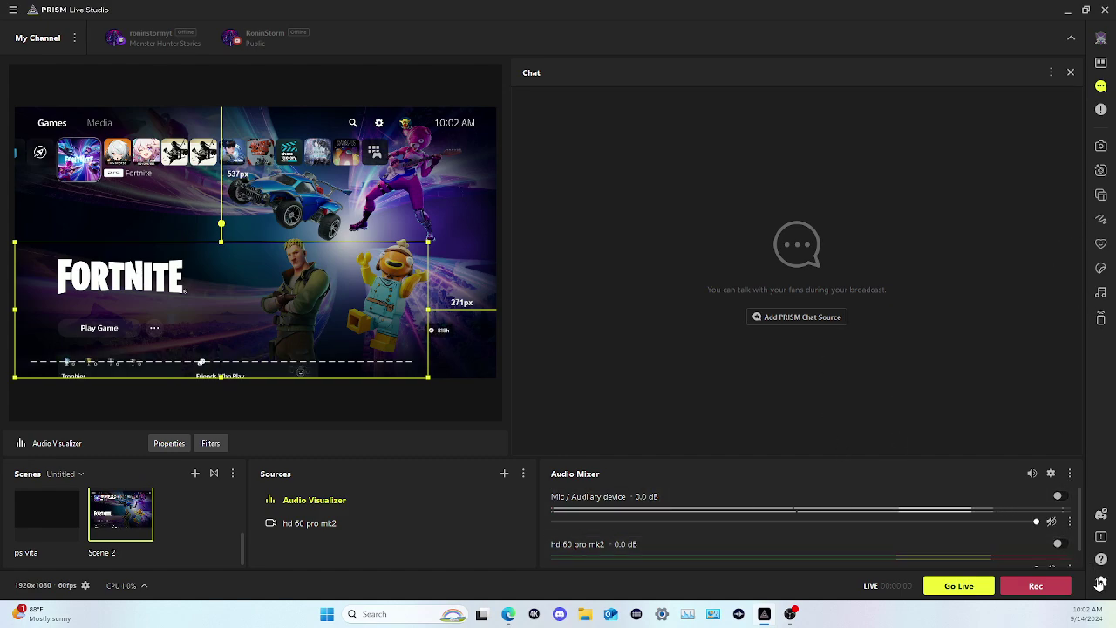
Review the audio visualizer's detailed bar settings and set its audio source to Mic / Auxiliary device.
click(340, 523)
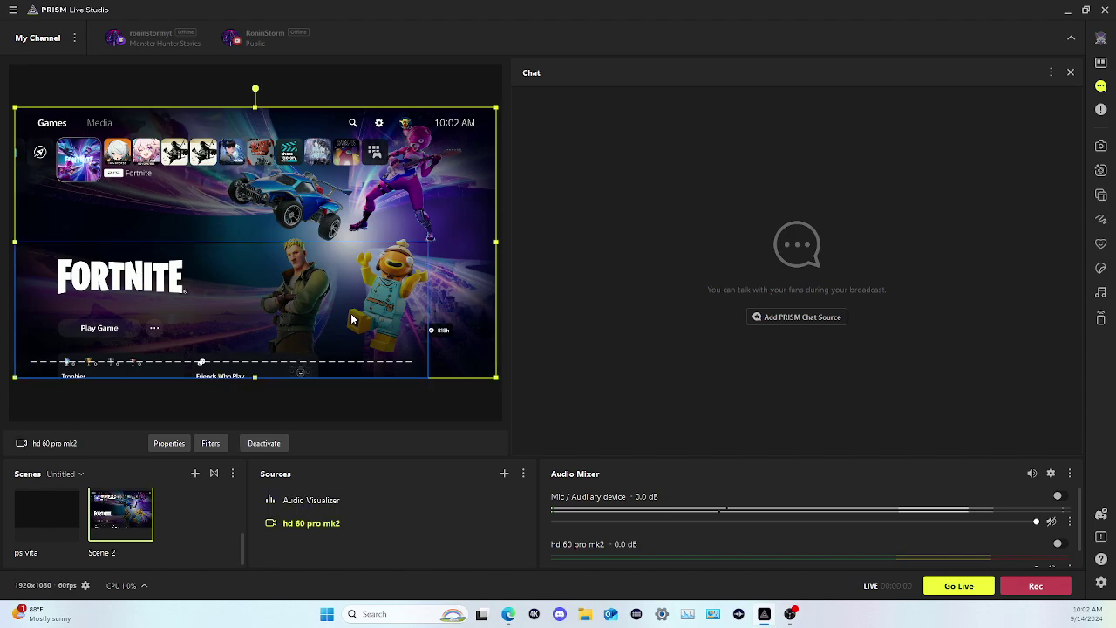
click(347, 500)
right_click(331, 501)
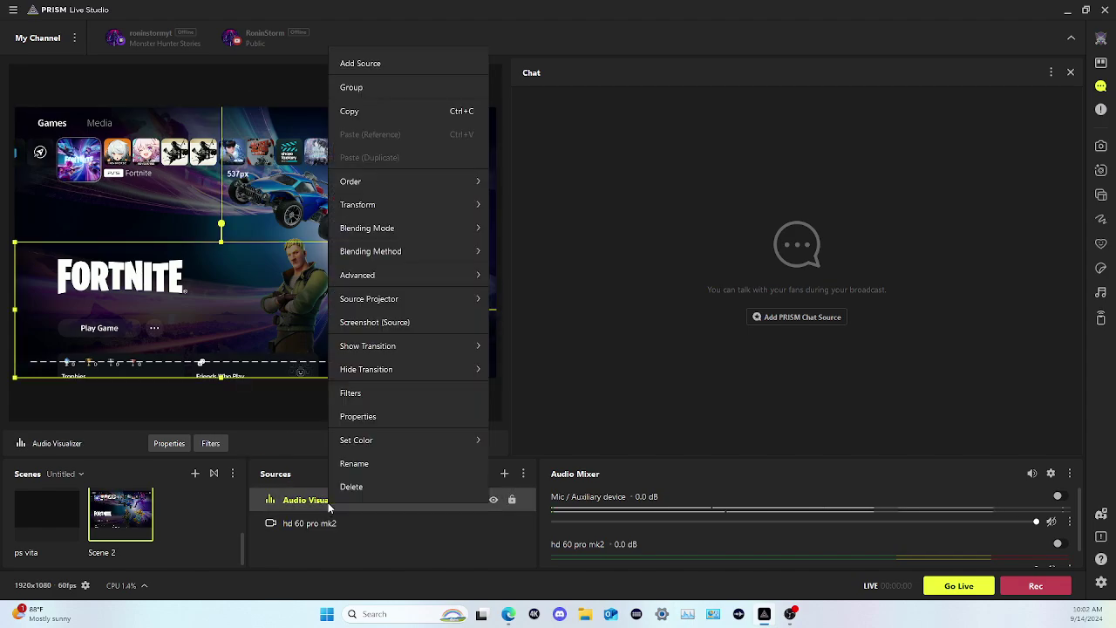
click(369, 415)
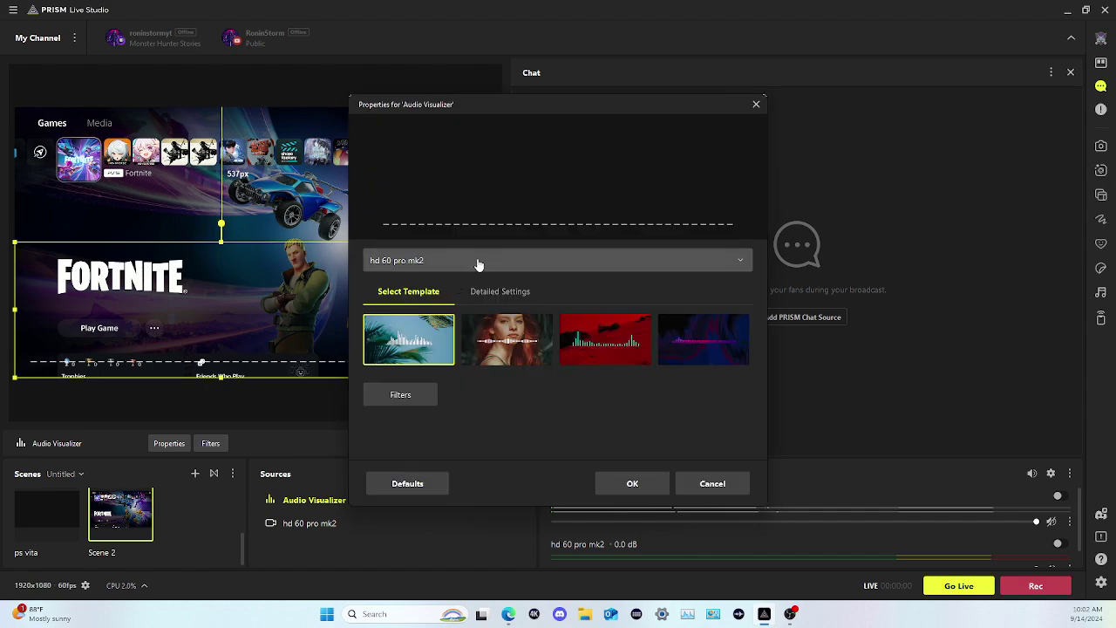
click(494, 295)
scroll(522, 365, down, 3)
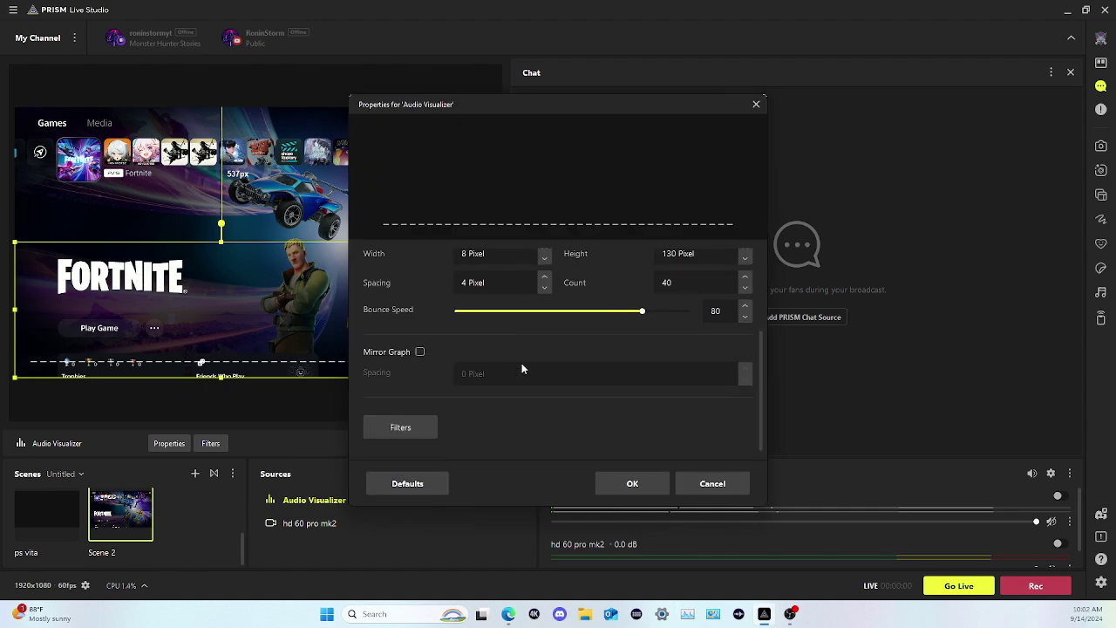
scroll(521, 365, up, 3)
click(456, 263)
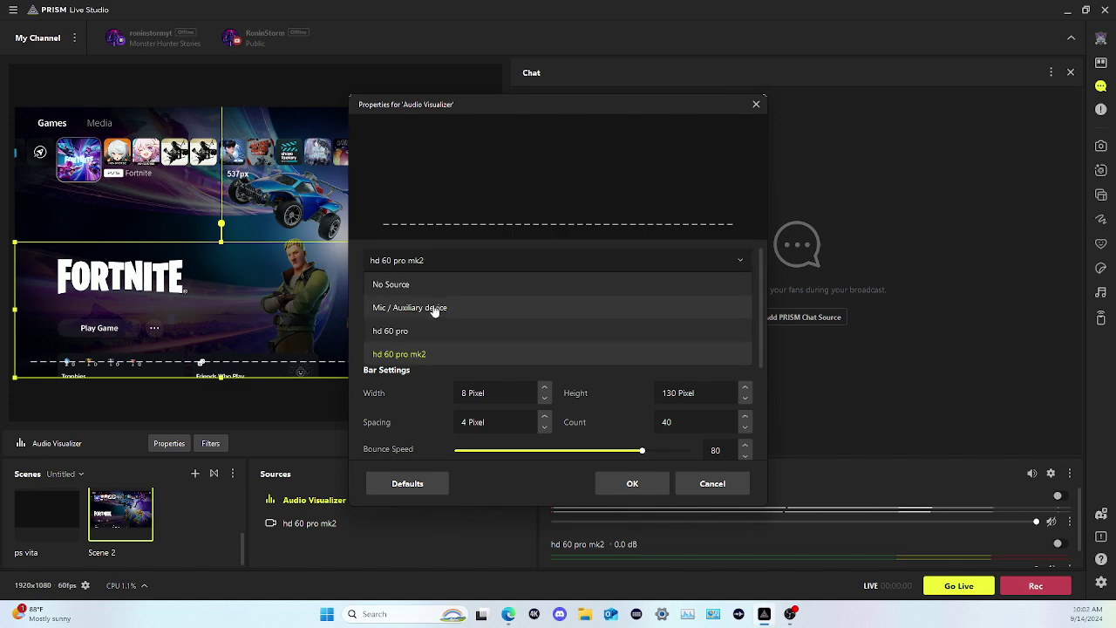
click(410, 307)
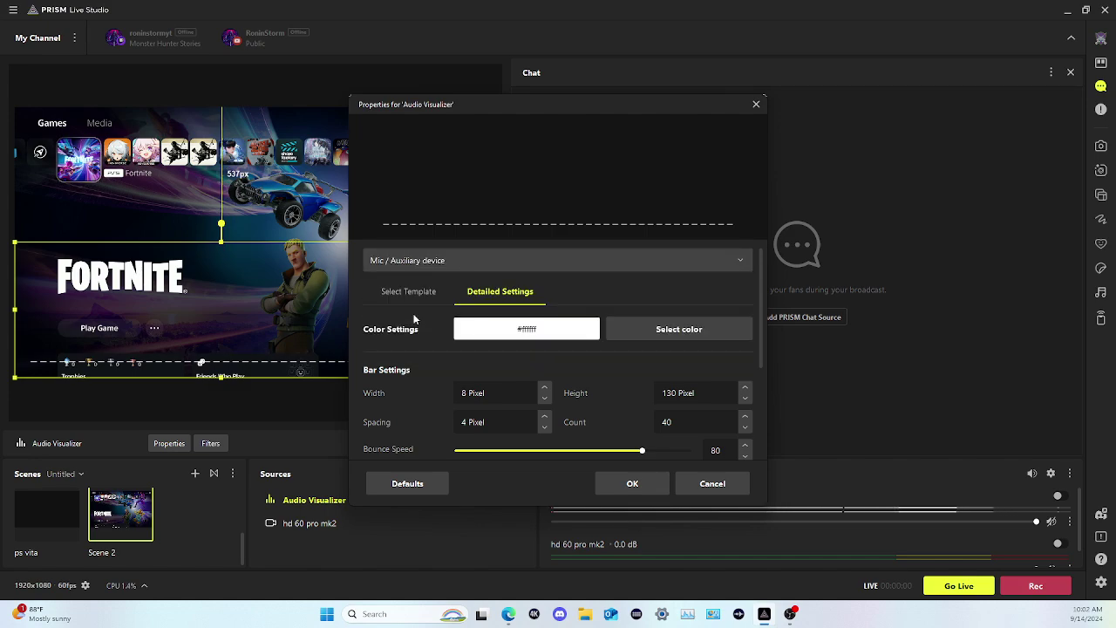
click(632, 483)
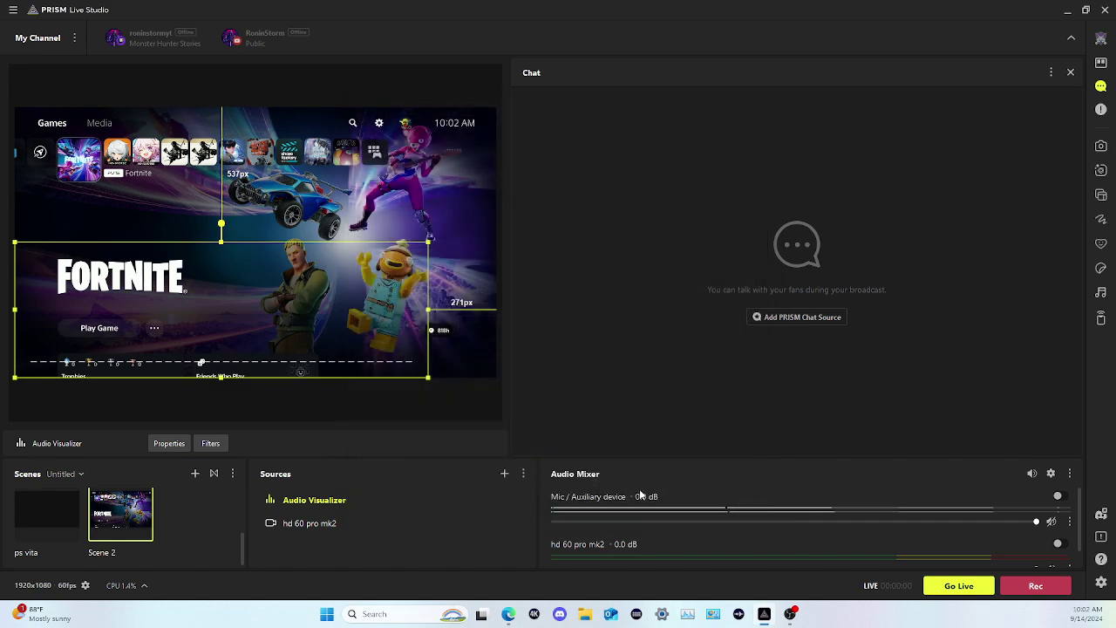
Delete the Audio Visualizer source from Scene 2.
click(297, 353)
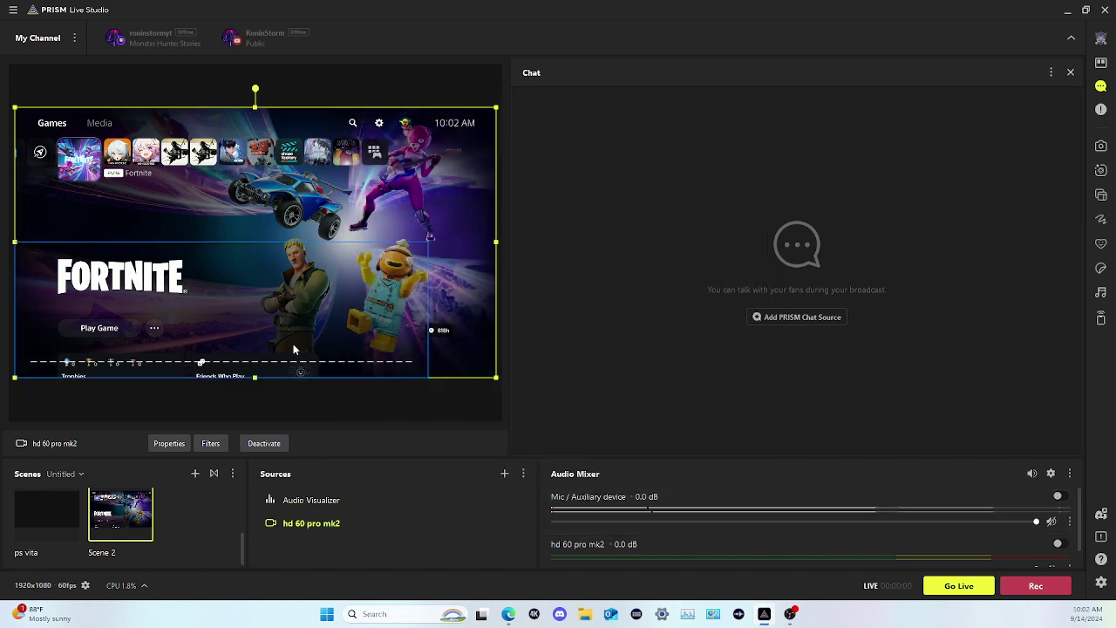
click(253, 323)
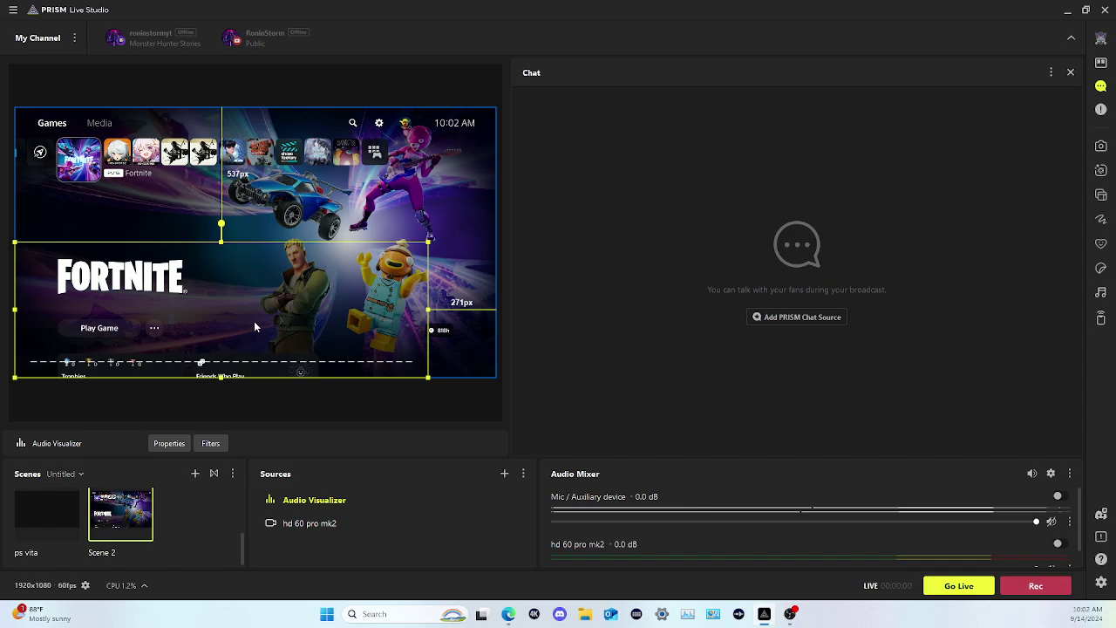
right_click(311, 504)
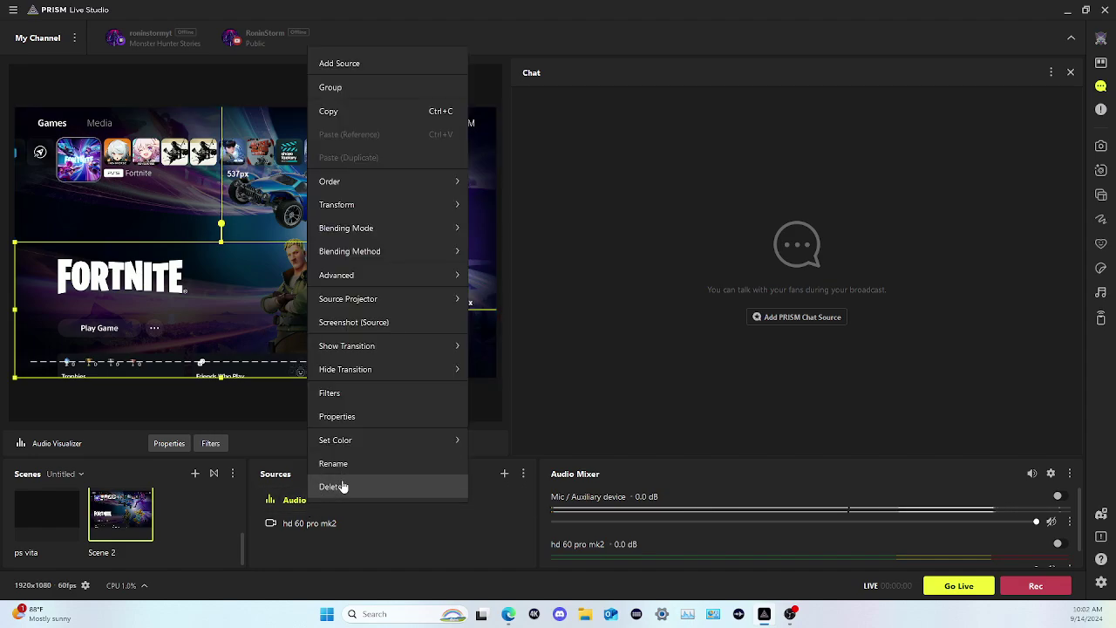
click(335, 487)
click(516, 330)
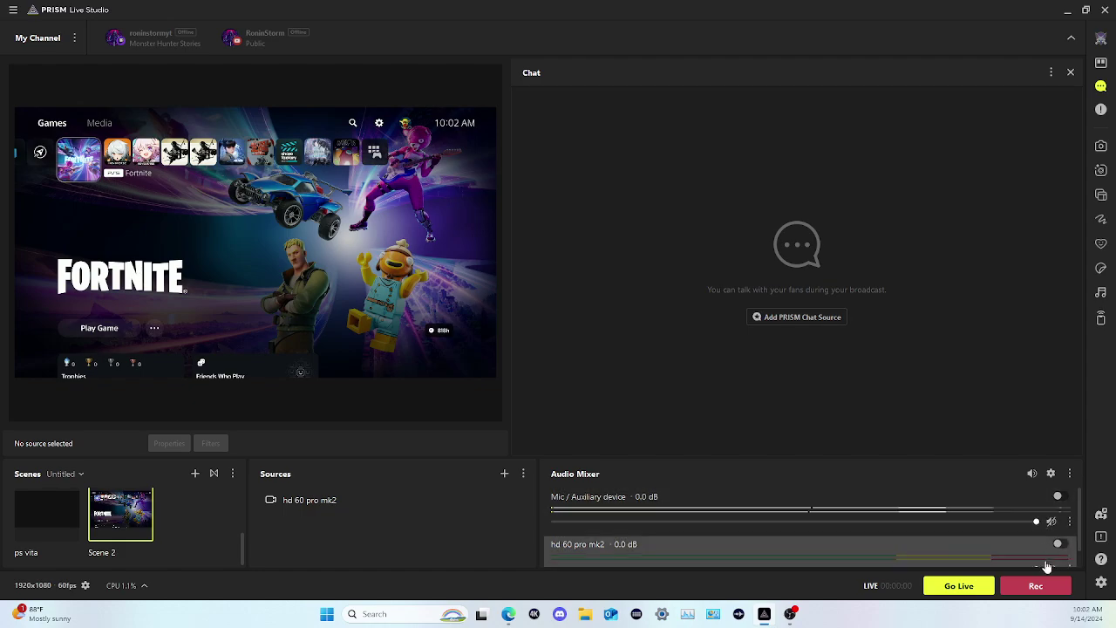
Add a new PRISM Lens source to Scene 2 with its default name, keeping it visible.
click(504, 473)
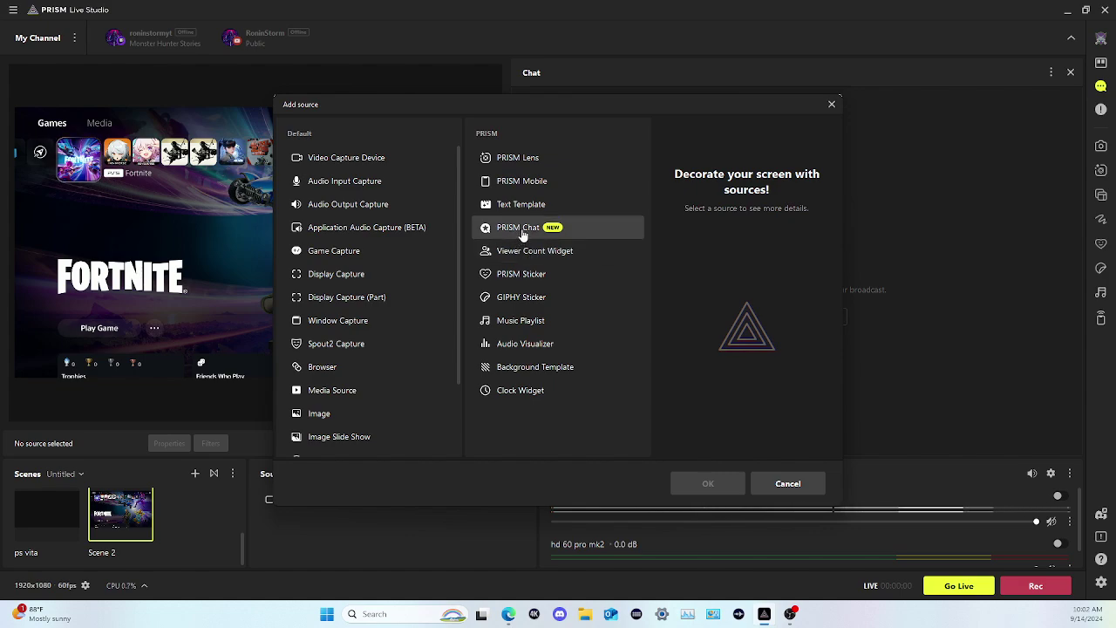
click(529, 163)
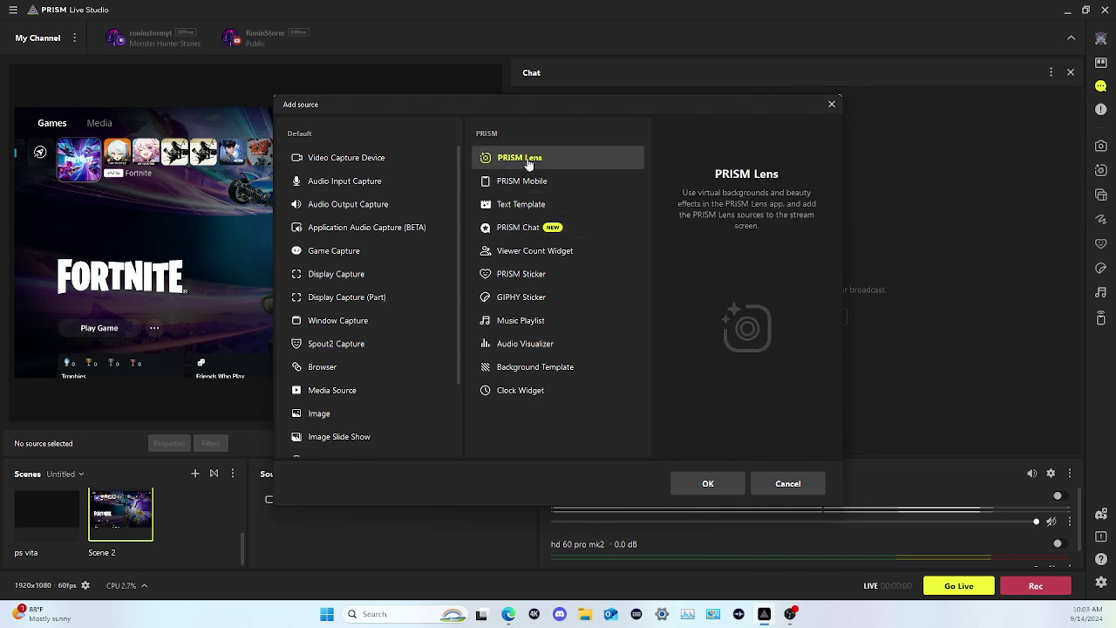
click(708, 483)
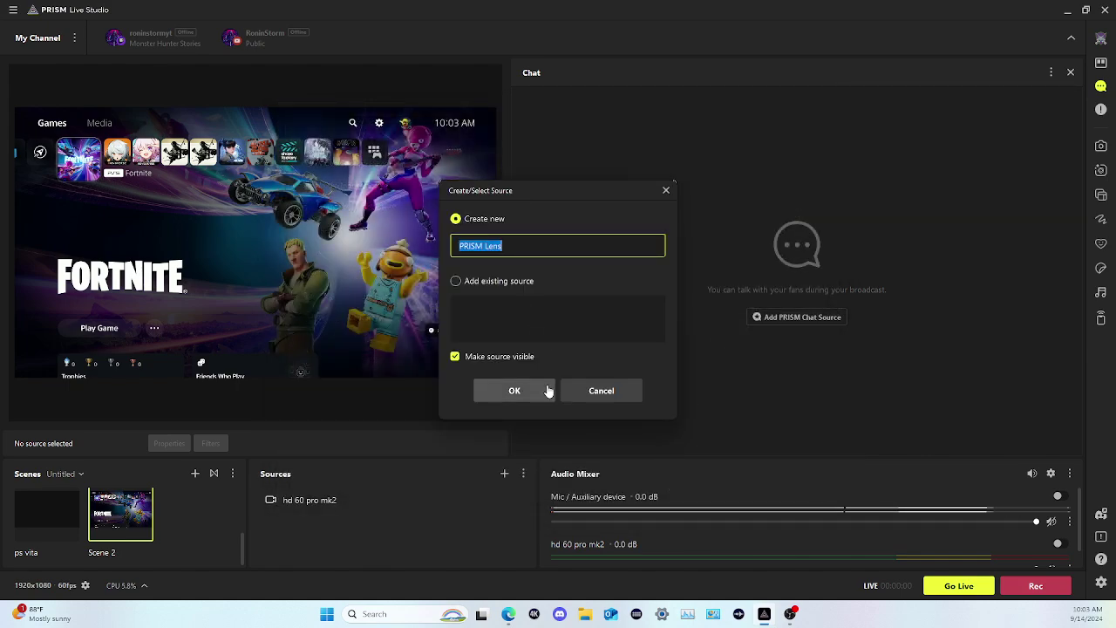
click(514, 392)
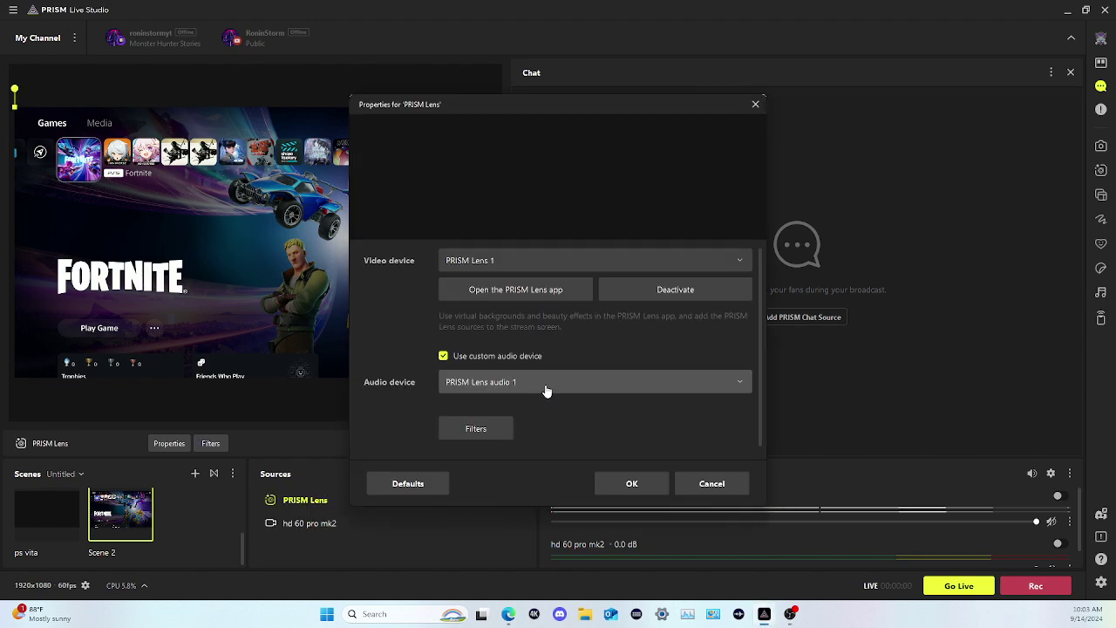
Keep PRISM Lens 1 as the source's video device and turn off the custom audio device.
click(576, 259)
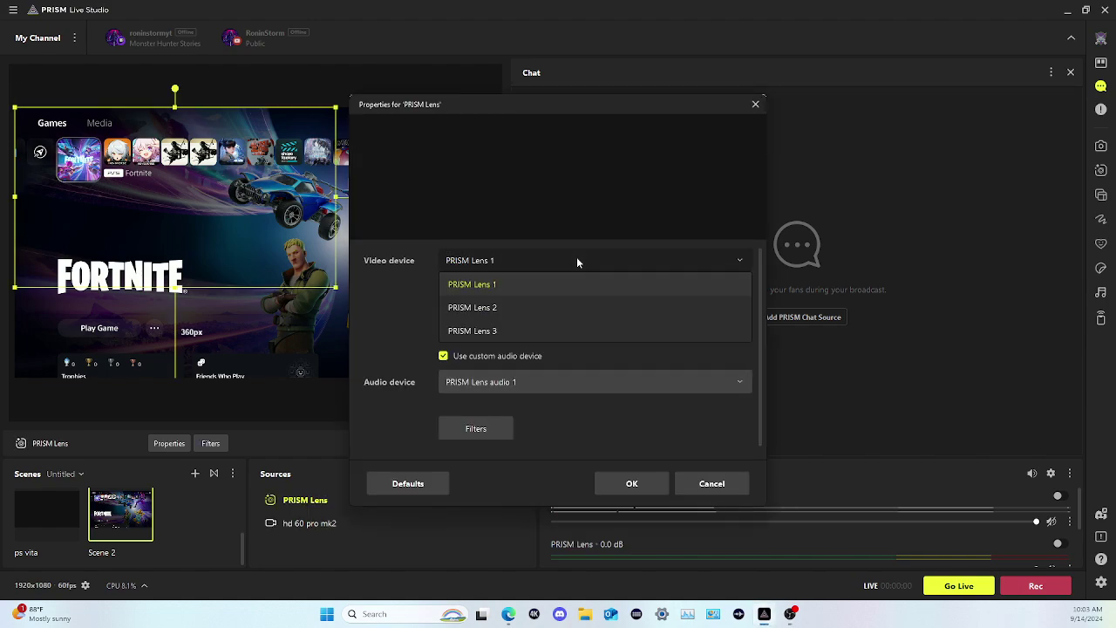
click(543, 285)
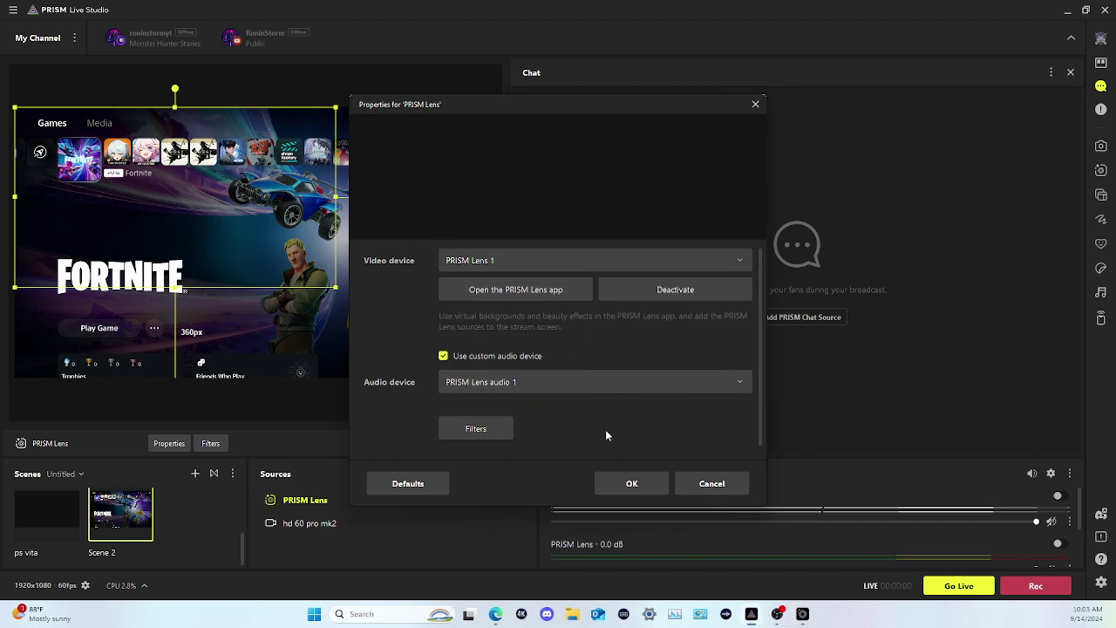
click(443, 356)
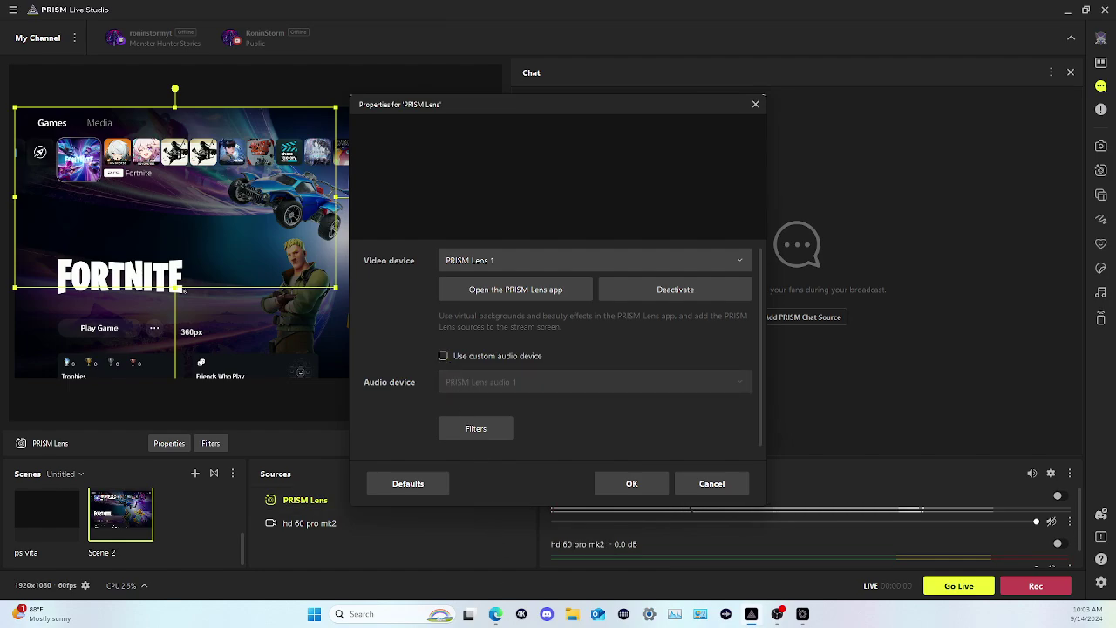
In the PRISM Lens app, choose HD Pro Webcam C920 as the camera for PRISM Lens 1.
drag(677, 504, 467, 96)
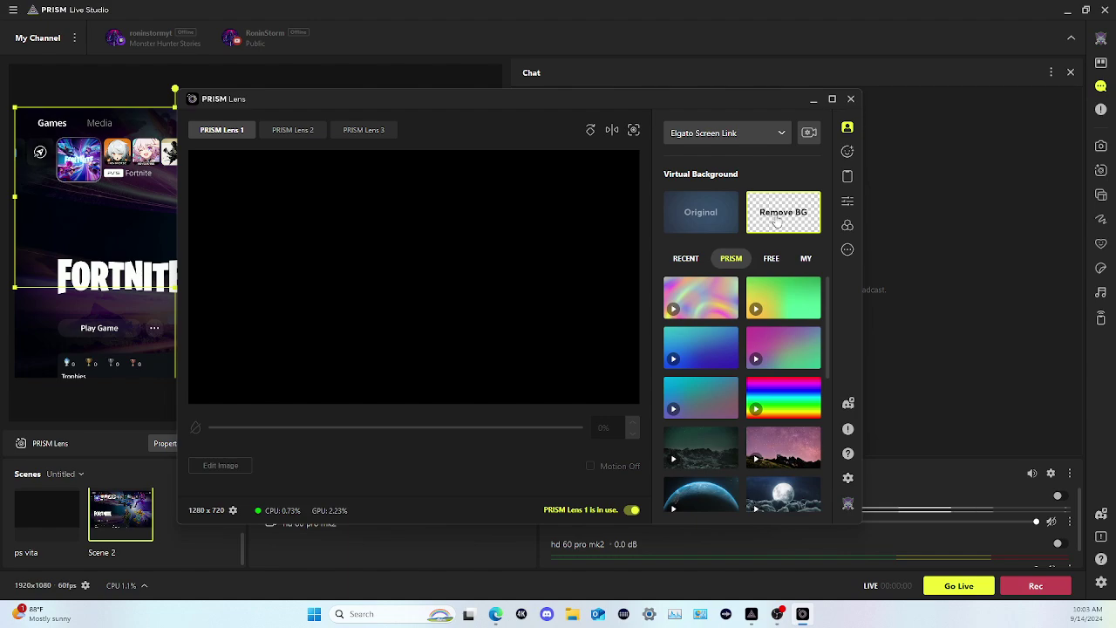
click(777, 136)
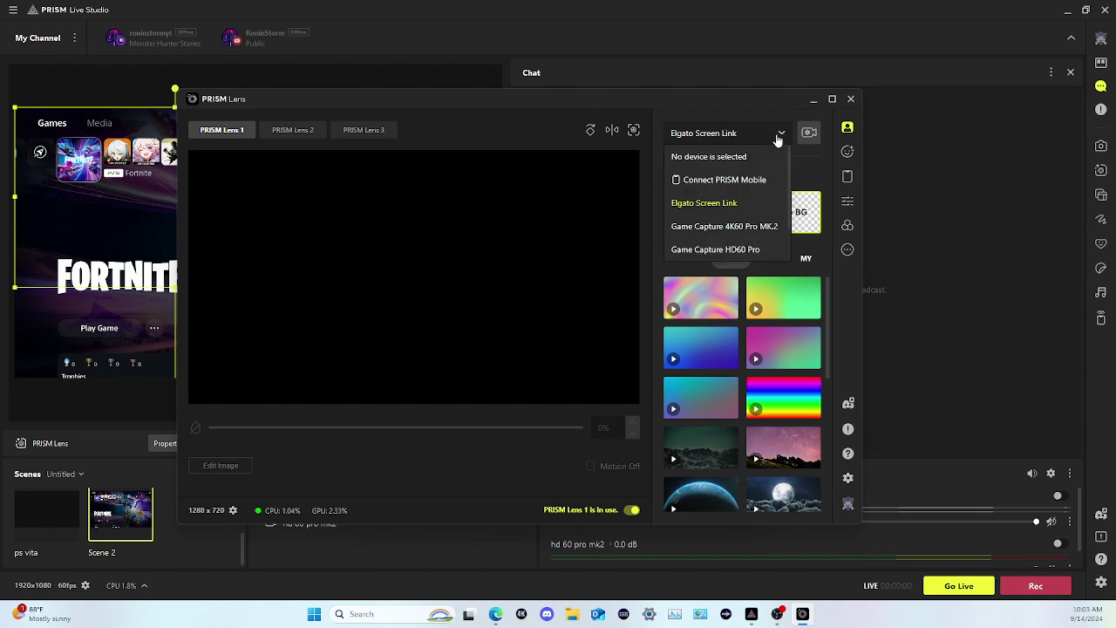
scroll(731, 220, down, 2)
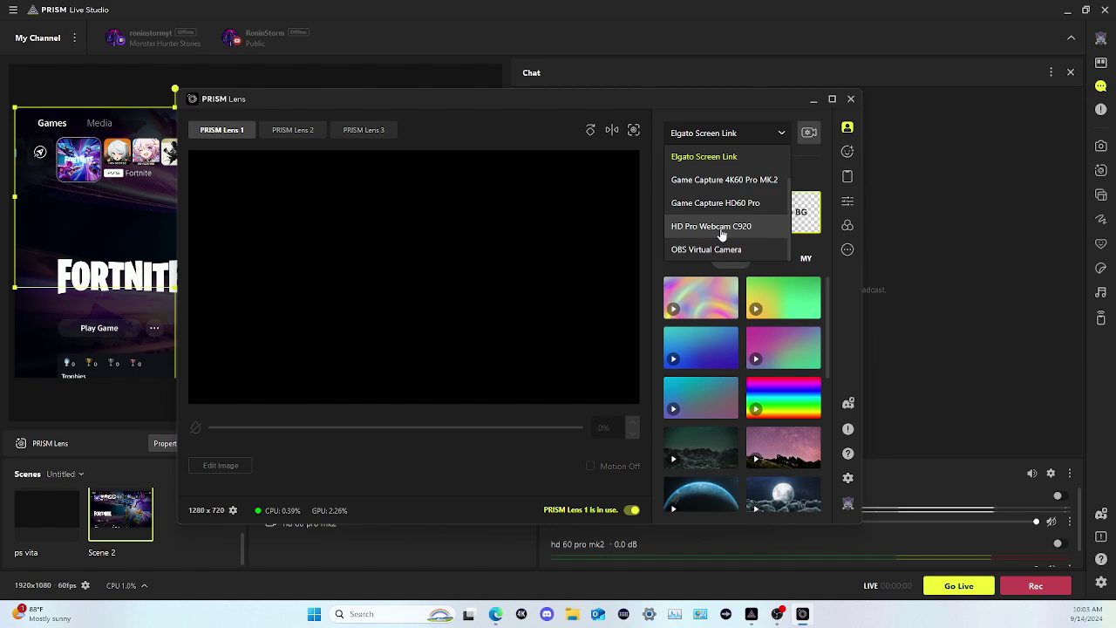
click(722, 226)
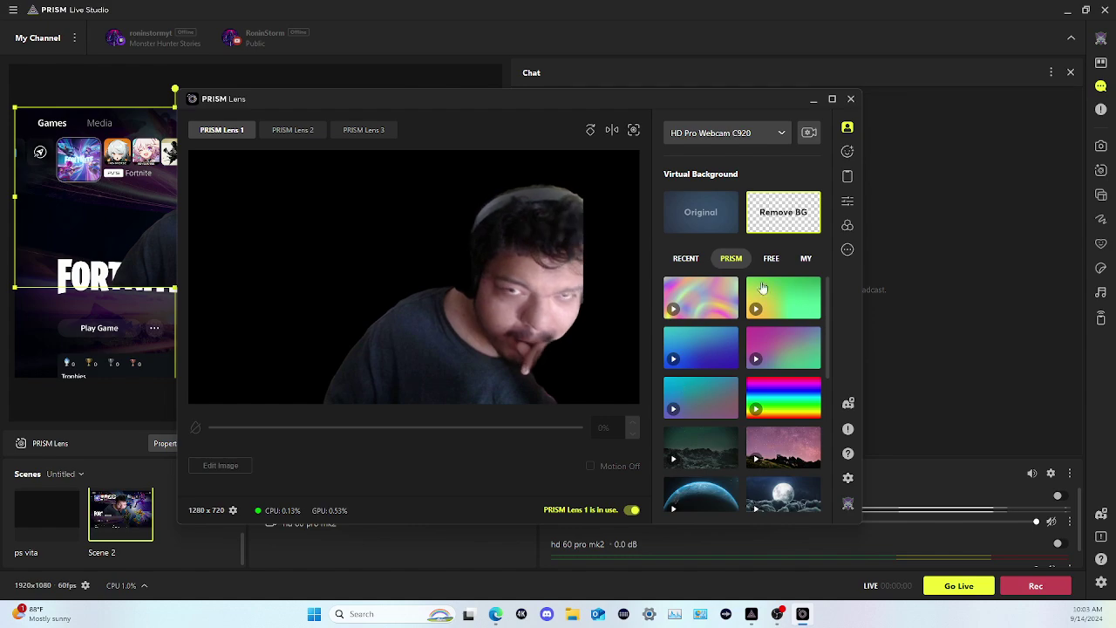
Close the PRISM Lens app, accept the webcam source's properties, and move the webcam overlay to the canvas's lower-right corner.
click(851, 101)
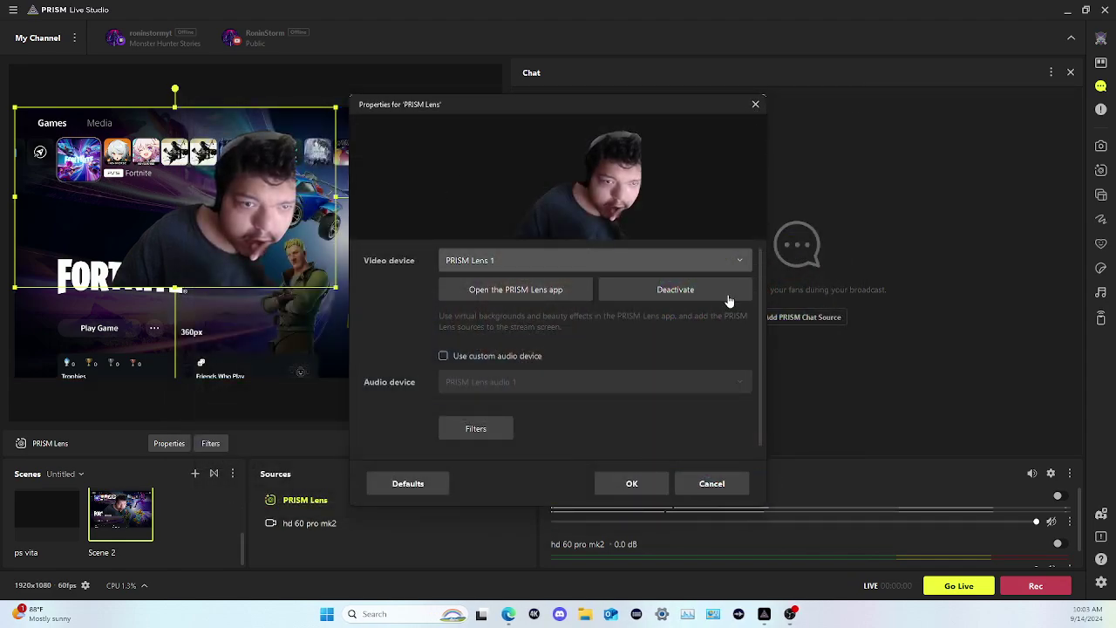
click(632, 484)
drag(197, 228, 241, 235)
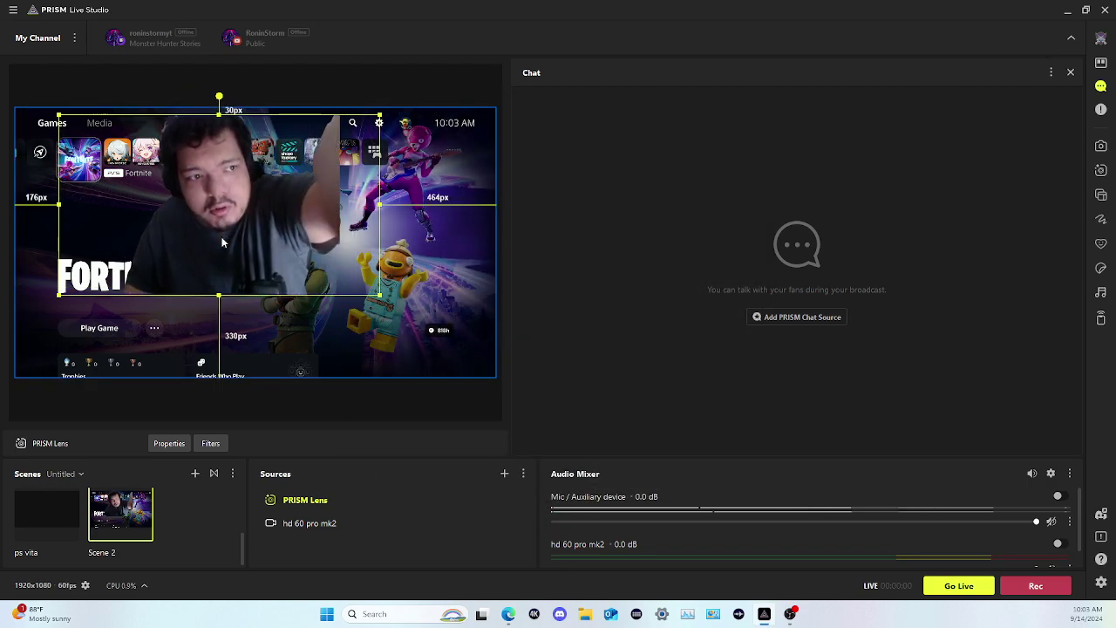
drag(222, 235, 341, 319)
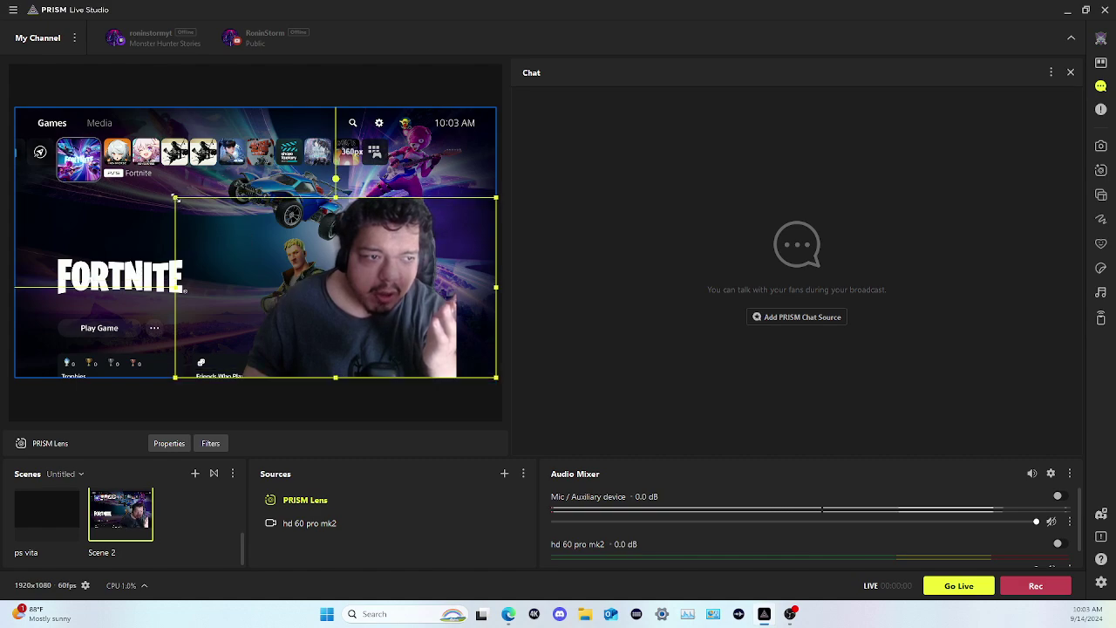
Resize the webcam overlay to about 646 by 401 px, flush with the canvas's lower-right corner, and deselect all sources.
drag(175, 198, 436, 298)
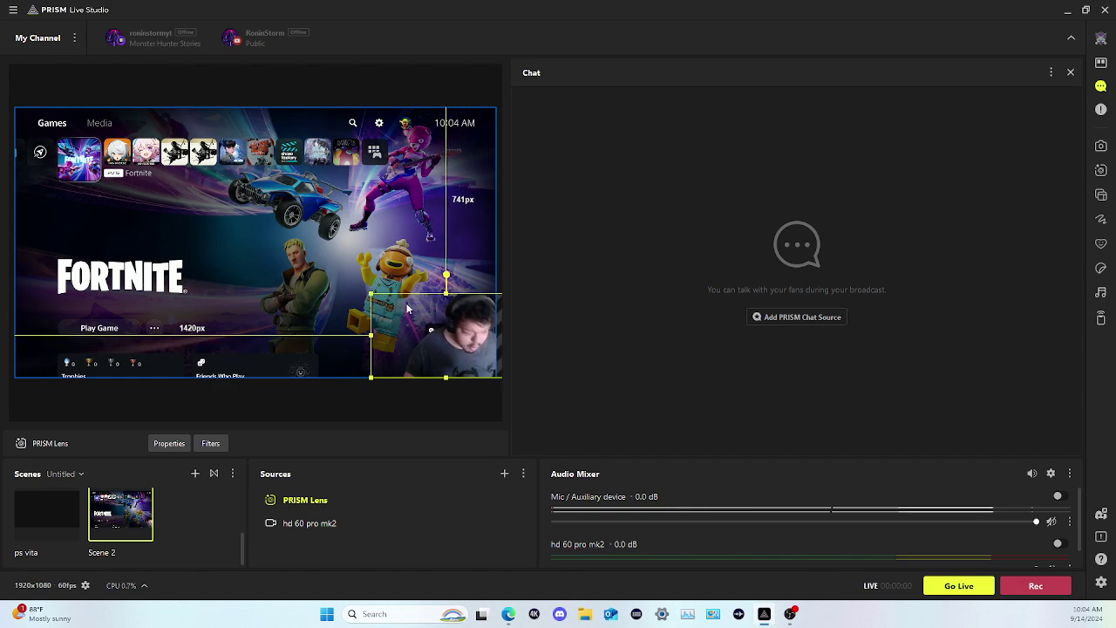
drag(369, 291, 403, 311)
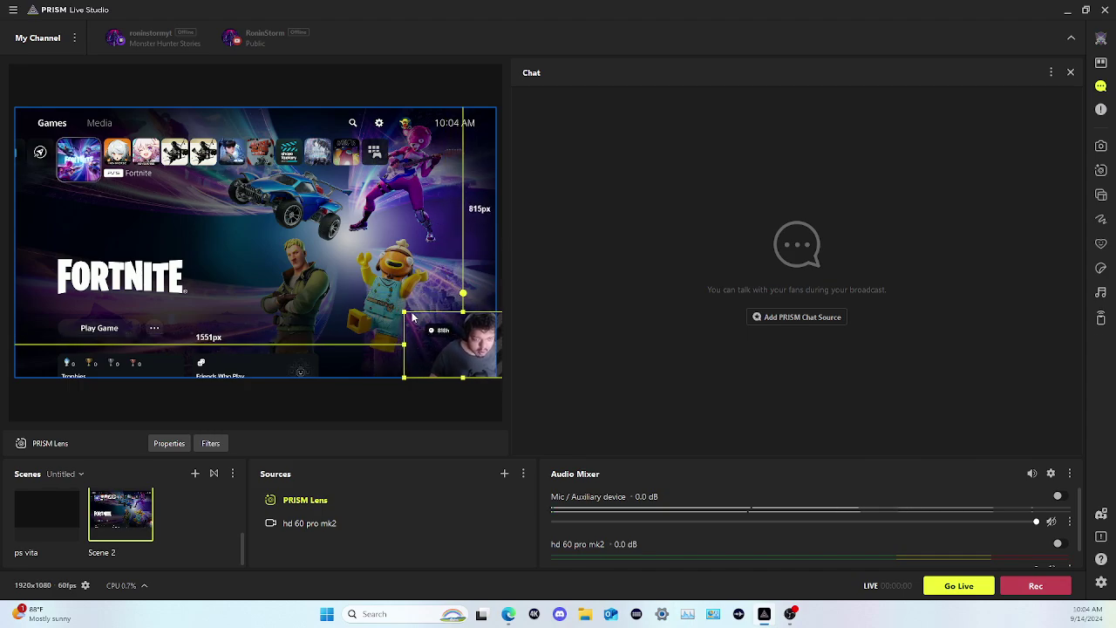
drag(466, 330, 431, 331)
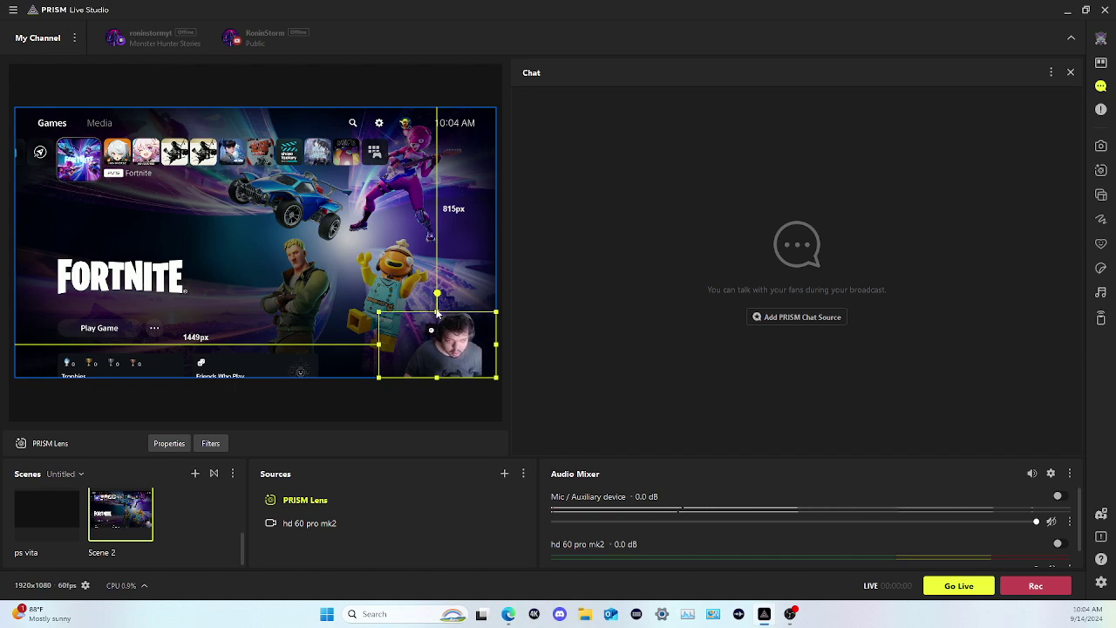
drag(437, 313, 334, 278)
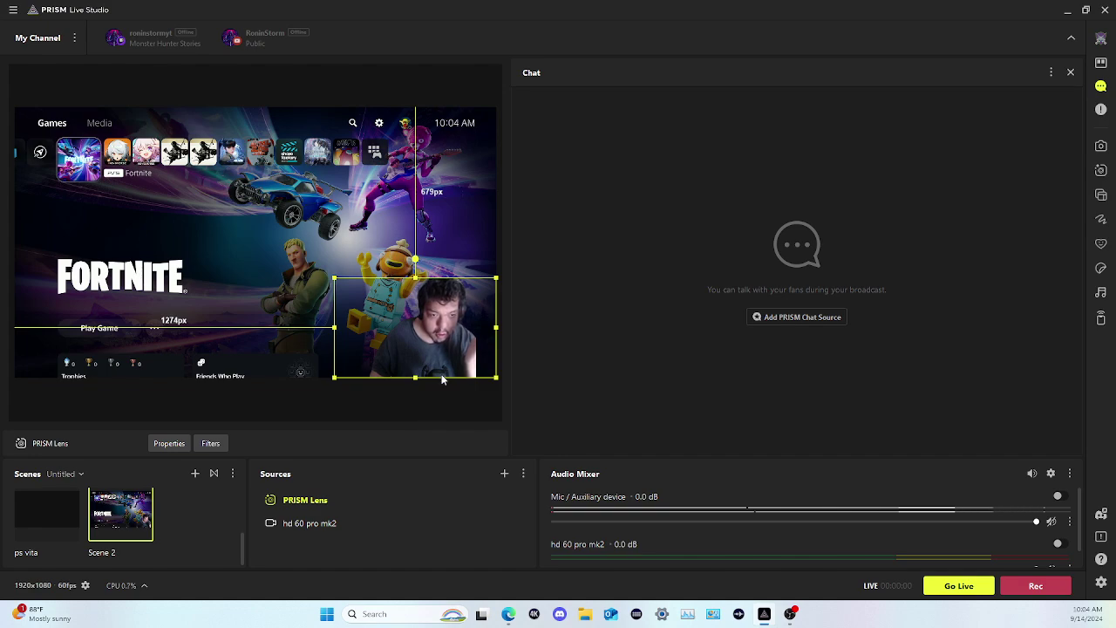
click(341, 232)
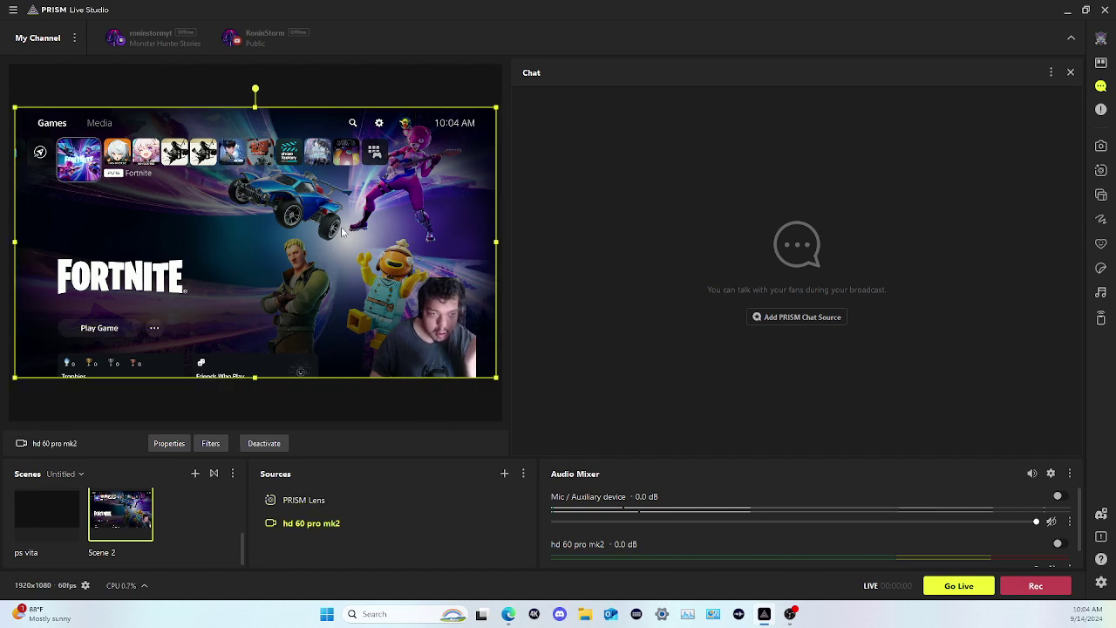
click(462, 73)
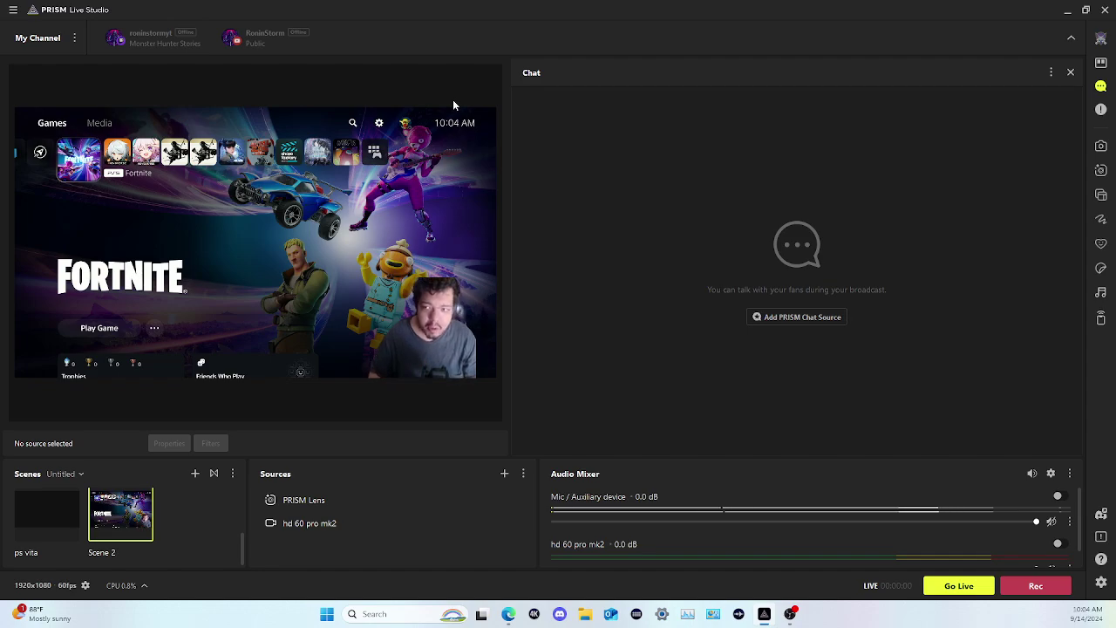
Add a new Viewer Count Widget source to Scene 2 with its default name.
click(503, 475)
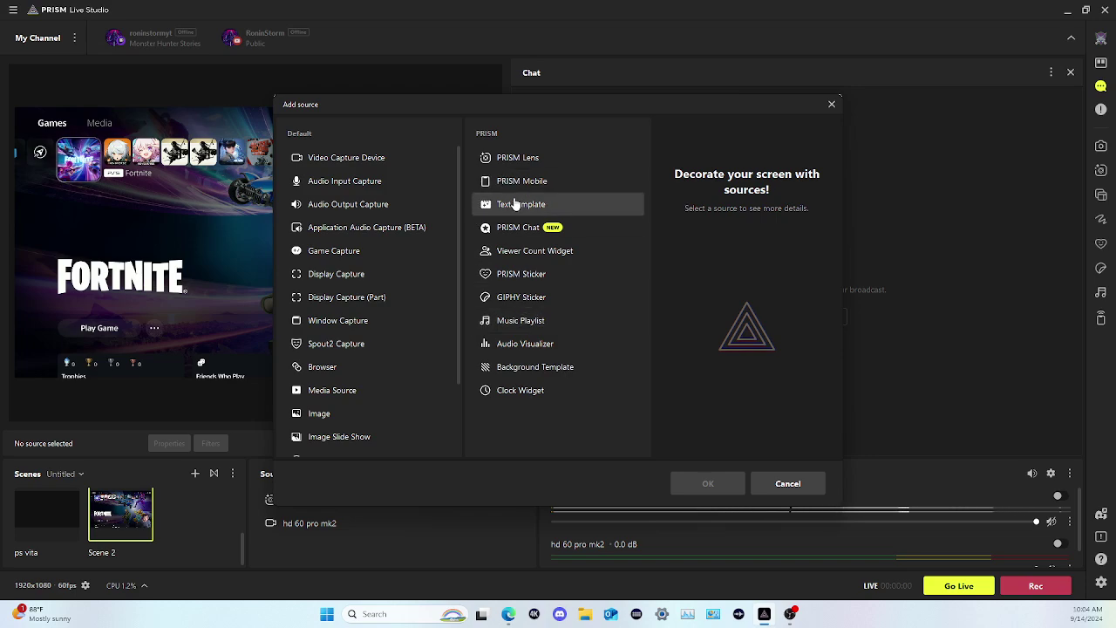
click(525, 252)
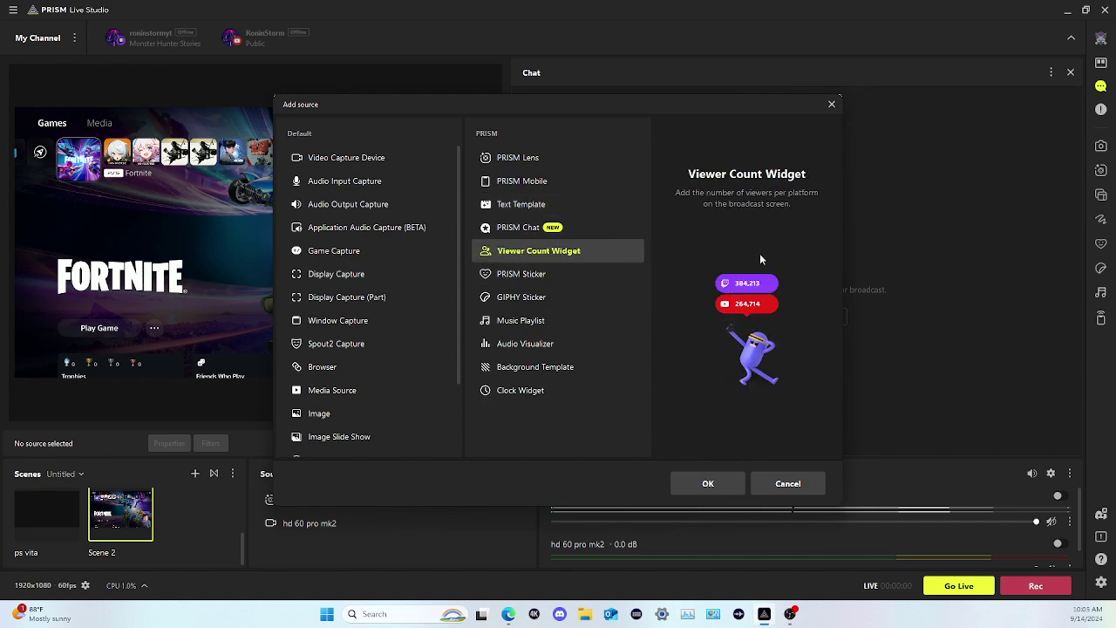
click(708, 482)
click(519, 391)
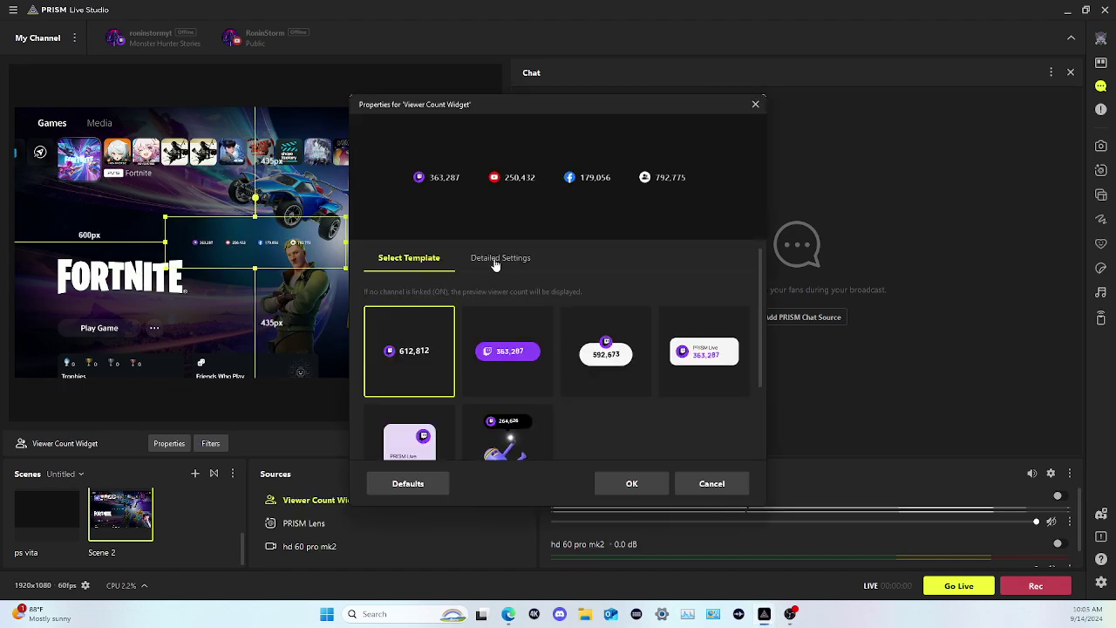
Try the purple pill template for the Viewer Count Widget, but keep the plain icon-and-number template and accept the properties.
click(512, 350)
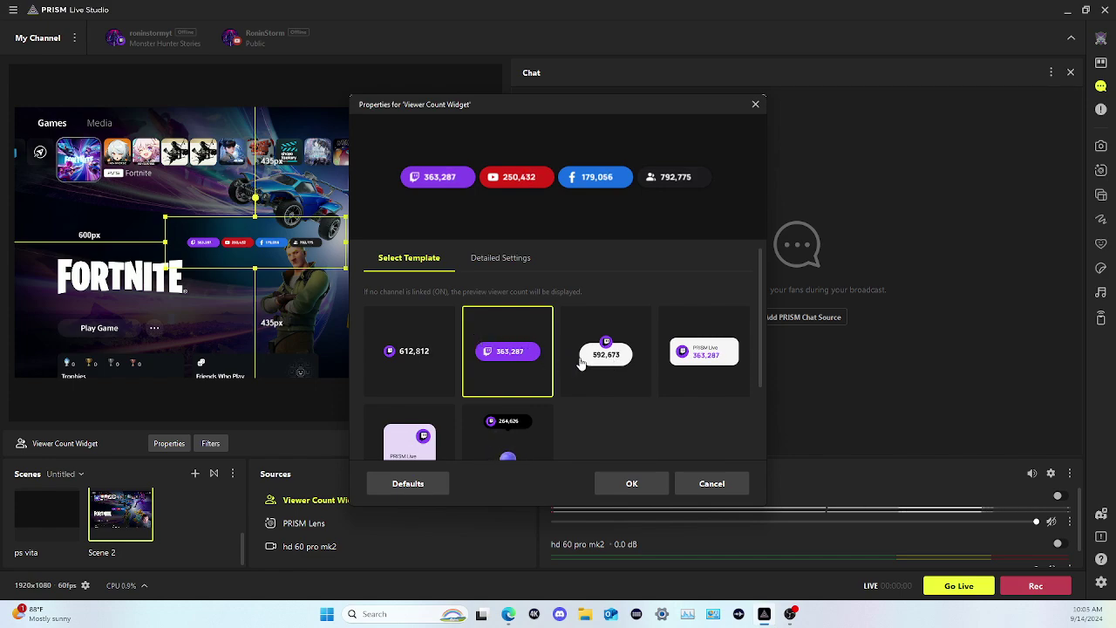
click(415, 358)
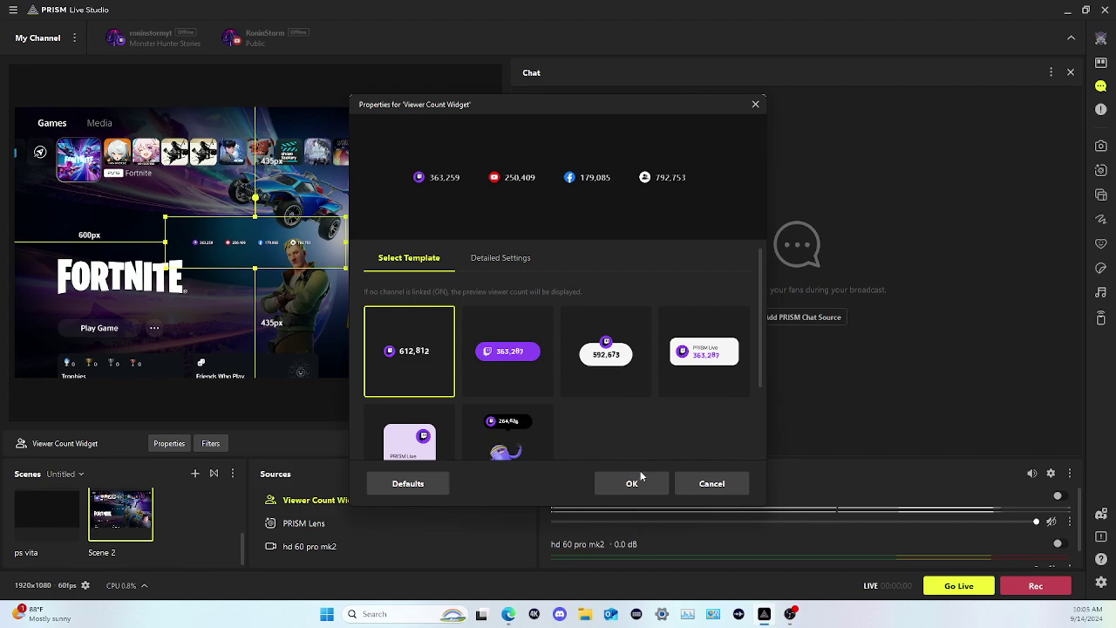
click(633, 483)
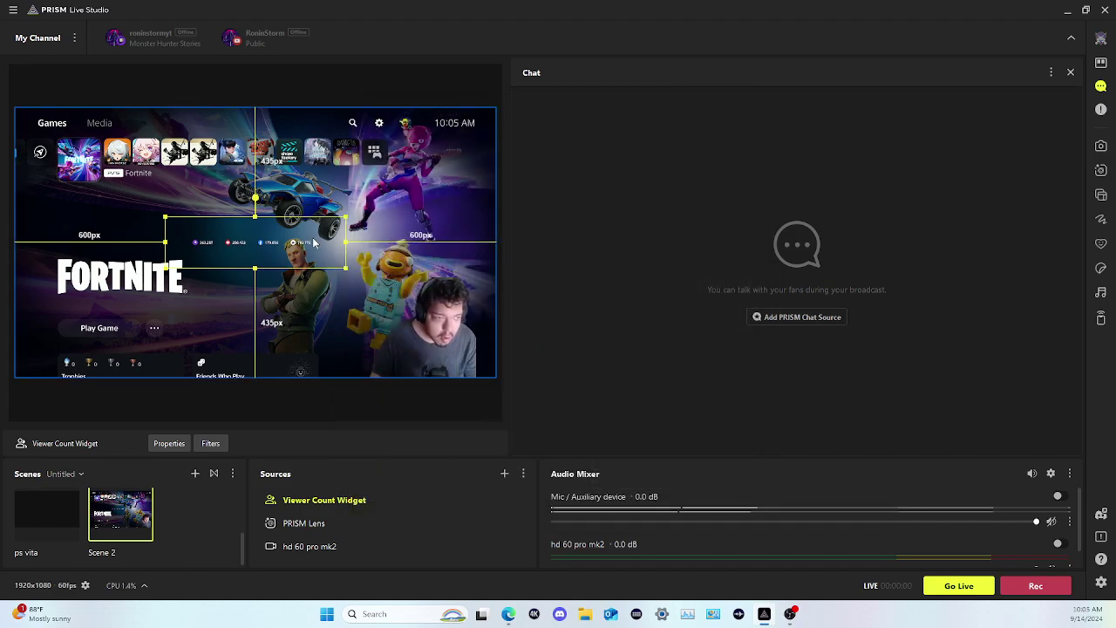
Enlarge the Viewer Count Widget and place it about 294 px from the canvas's left edge and 218 px from its top.
drag(346, 273, 395, 292)
drag(316, 262, 166, 152)
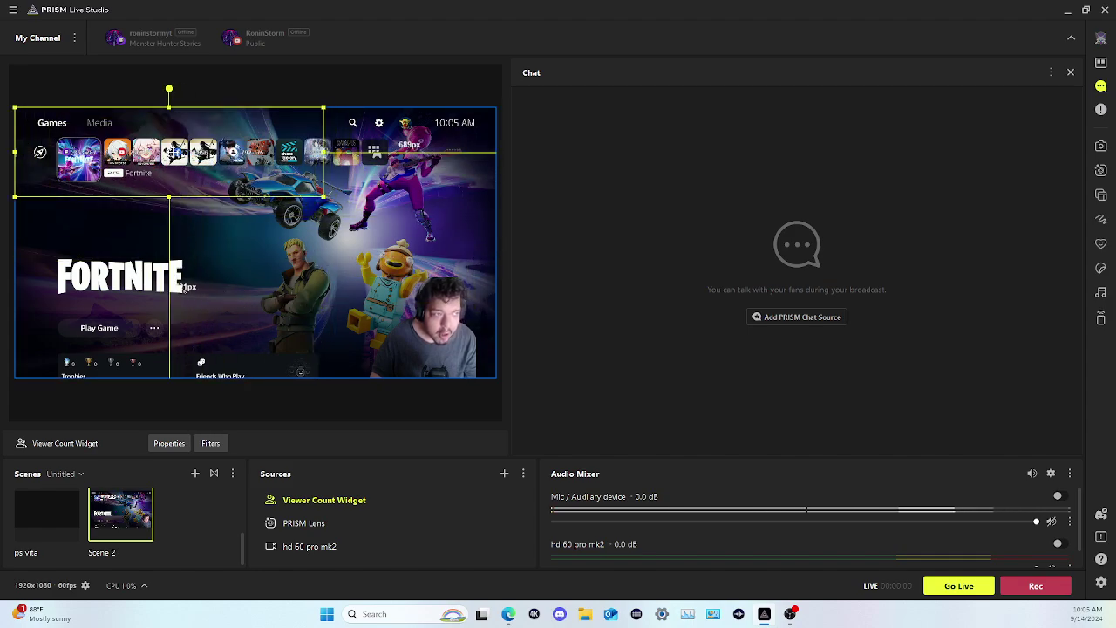
mouse_move(323, 201)
mouse_down()
mouse_move(338, 198)
mouse_move(386, 235)
mouse_move(384, 215)
mouse_move(310, 187)
mouse_up()
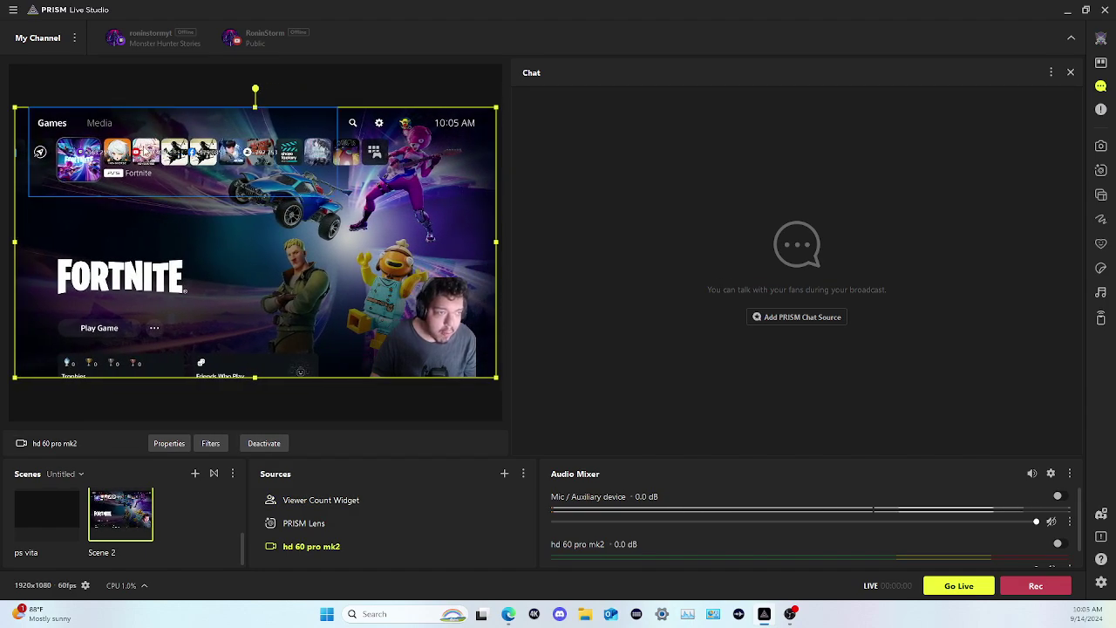
drag(157, 154, 216, 209)
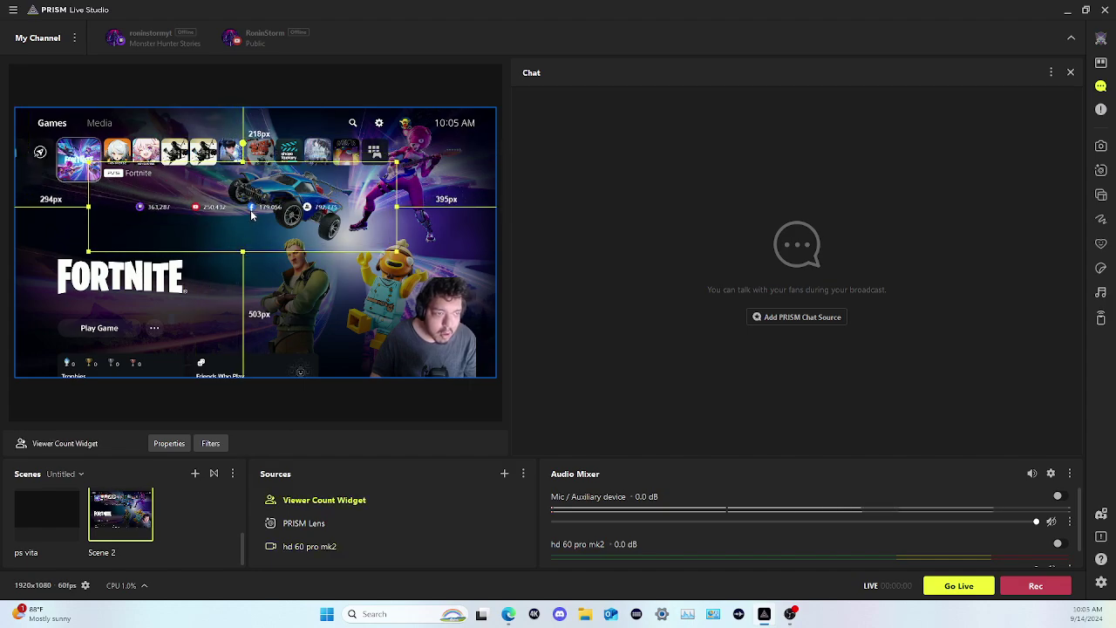
Delete the Viewer Count Widget source from Scene 2.
right_click(251, 215)
click(319, 486)
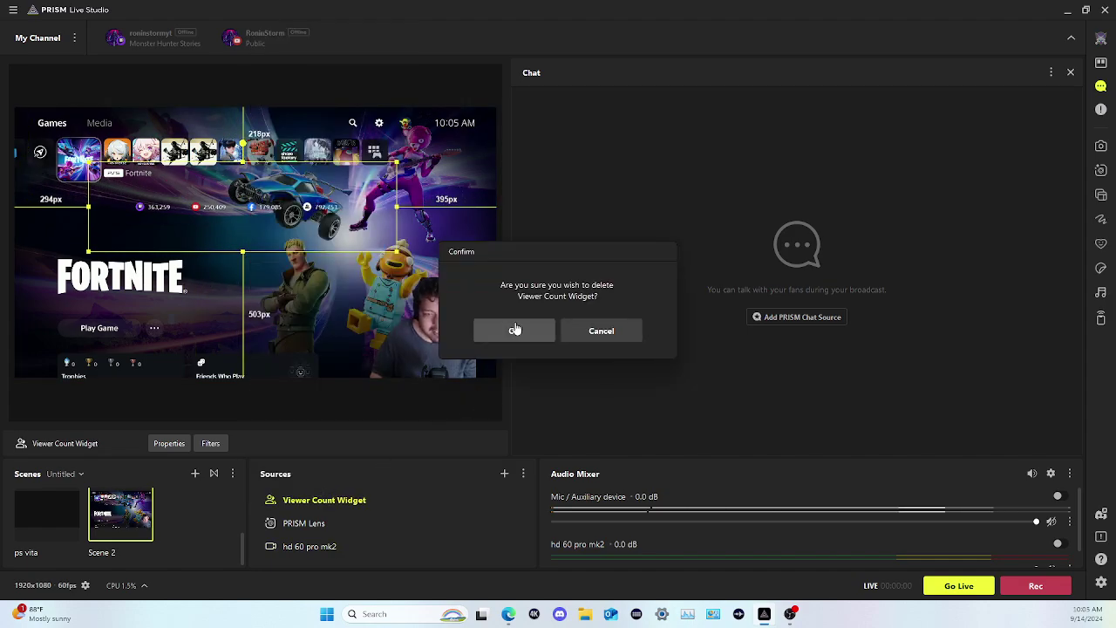
click(515, 331)
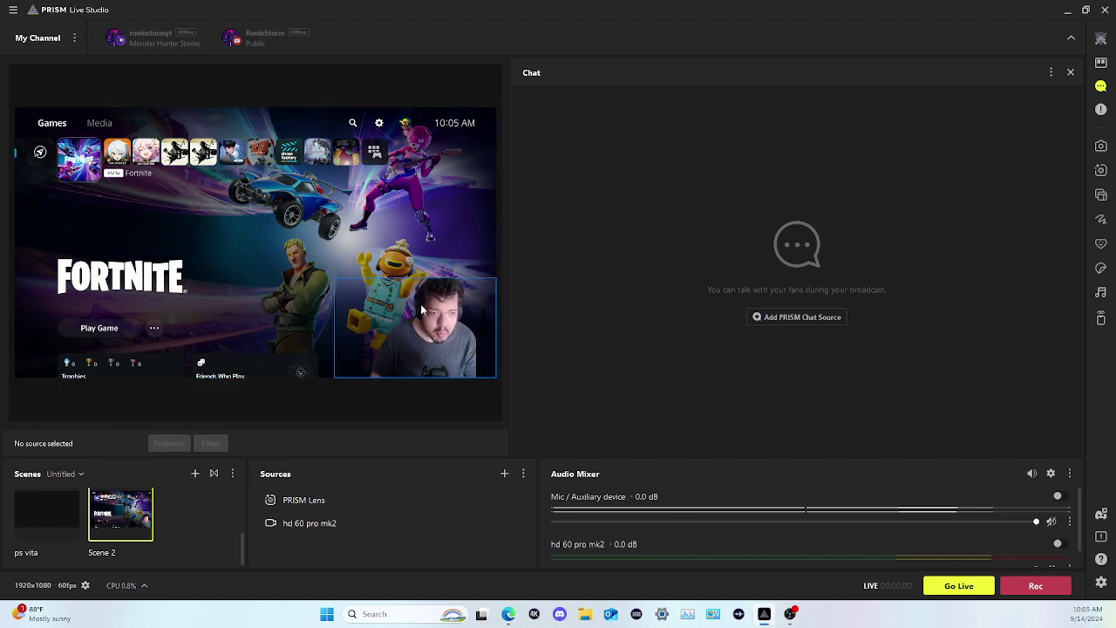
Add a new PRISM Chat source to Scene 2 with its default name.
click(504, 475)
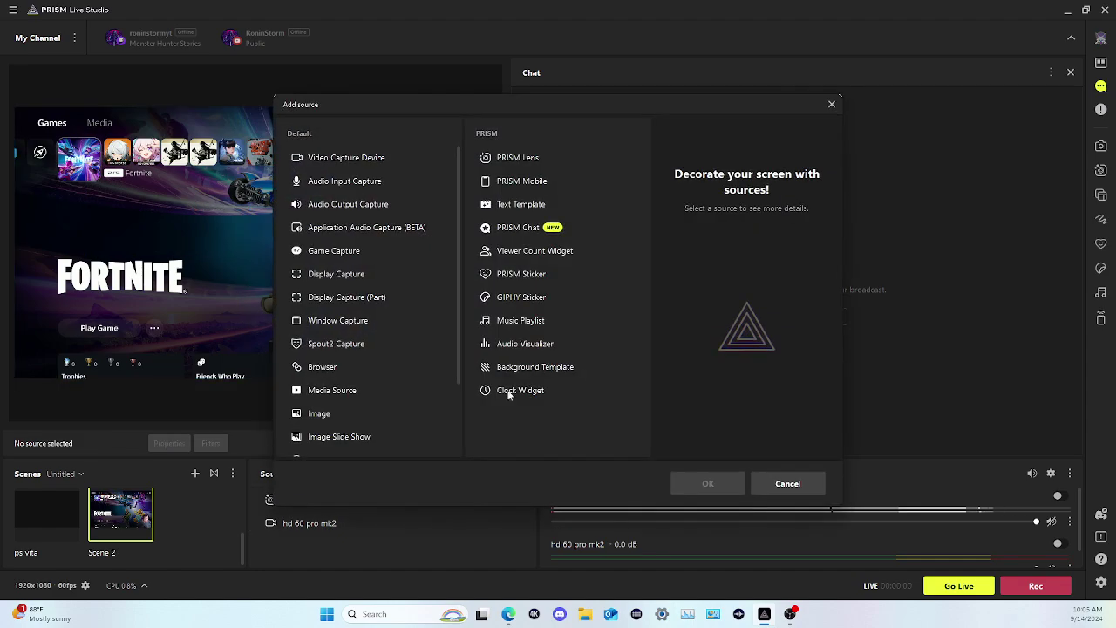
click(524, 228)
click(708, 483)
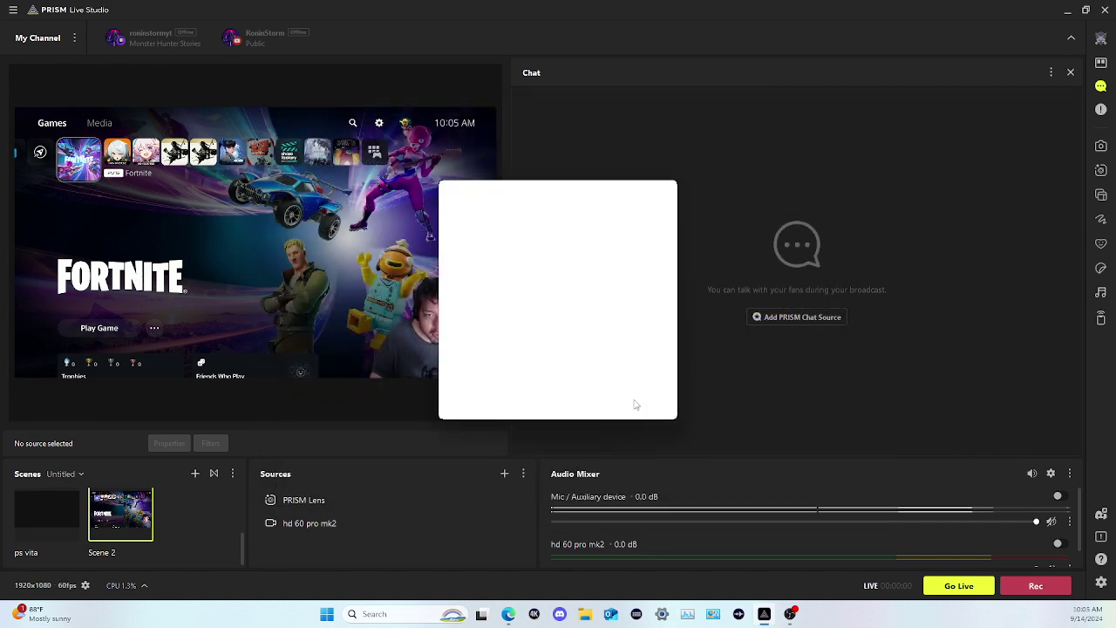
click(511, 394)
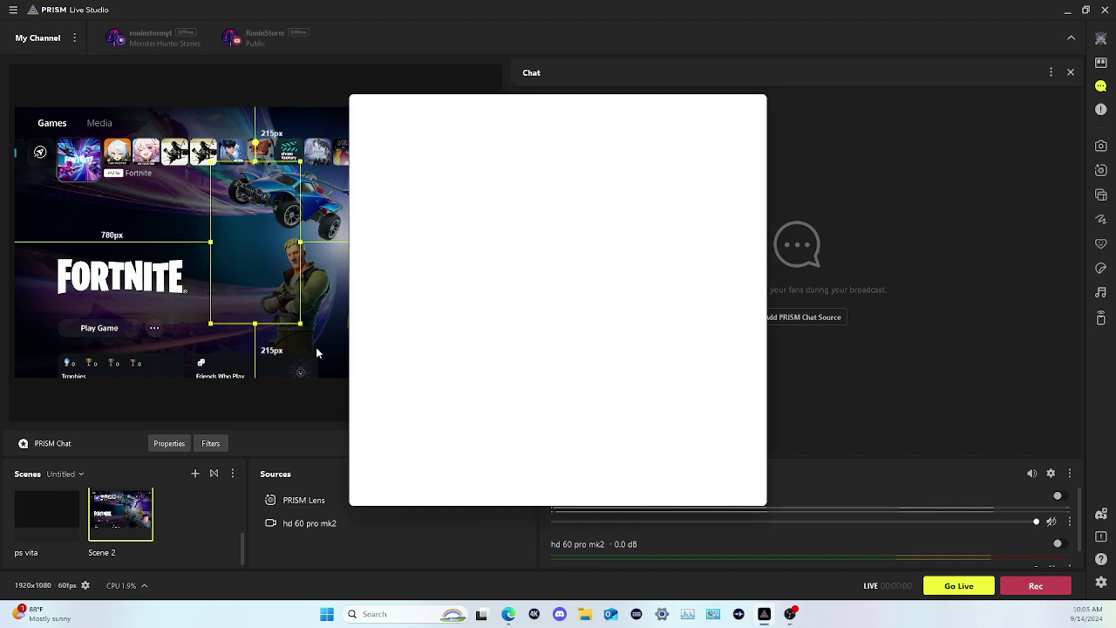
Compare the Box, Bubble and Neon chat themes and apply Neon to the PRISM Chat source.
click(537, 362)
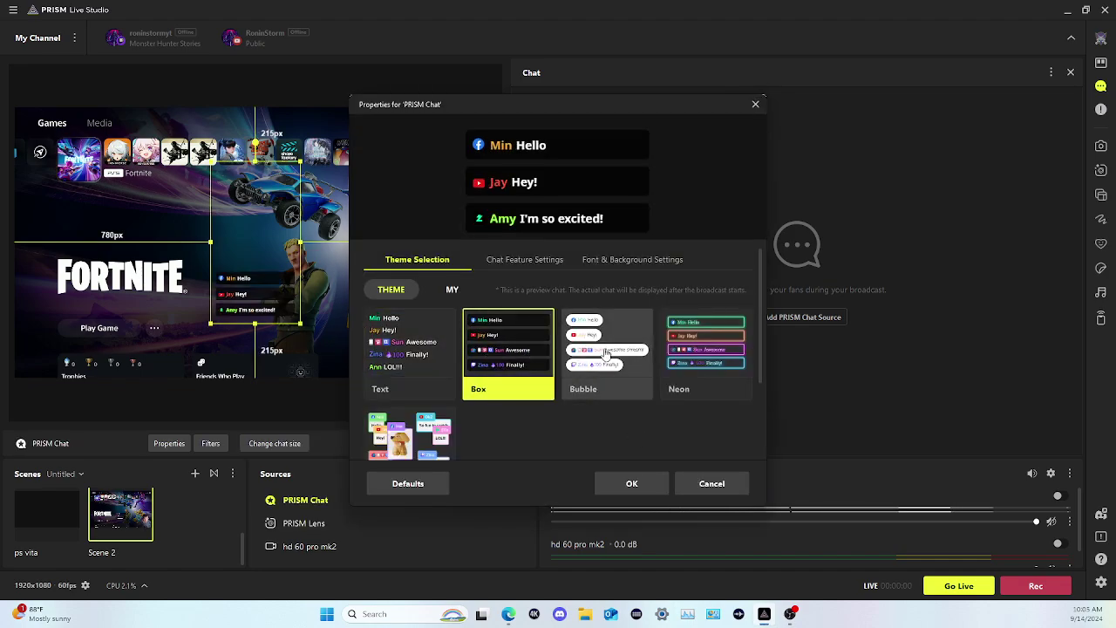
click(606, 352)
click(685, 355)
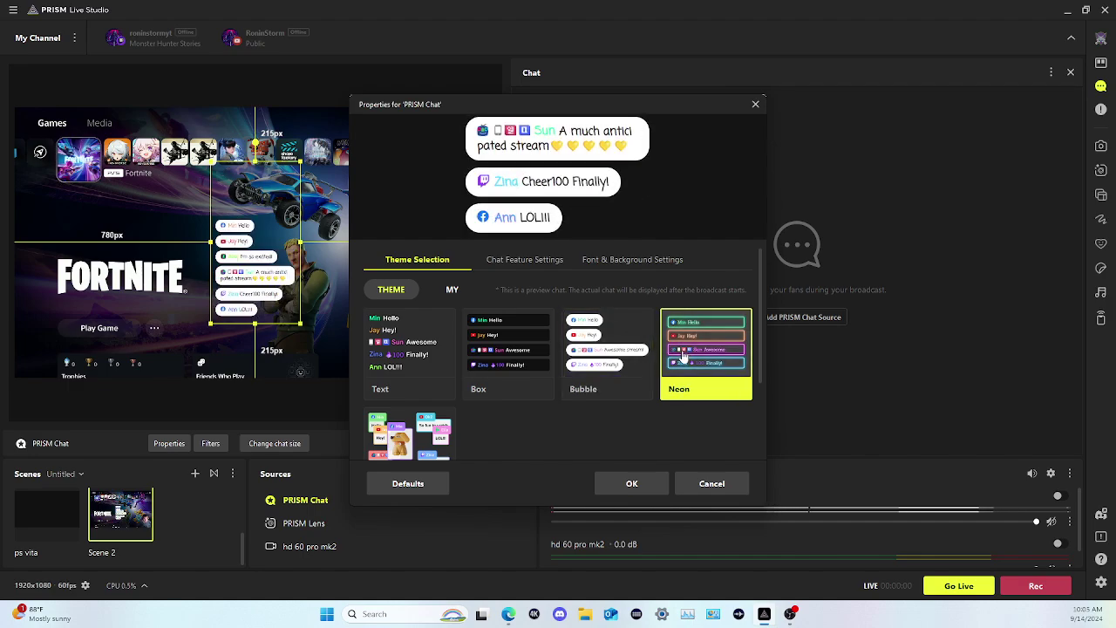
click(598, 348)
click(706, 383)
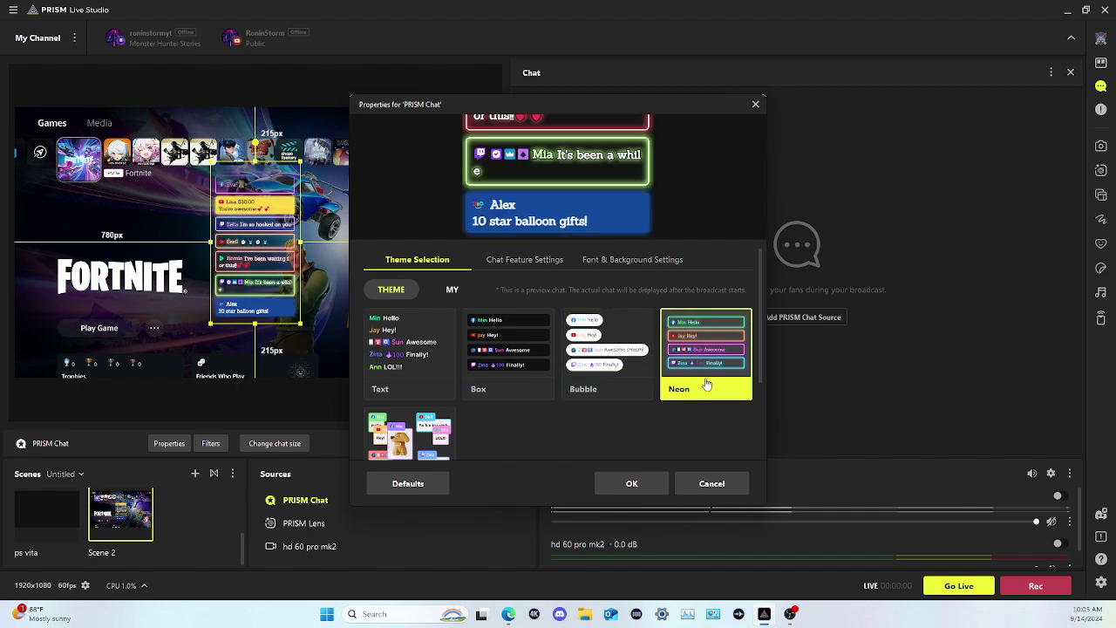
click(628, 484)
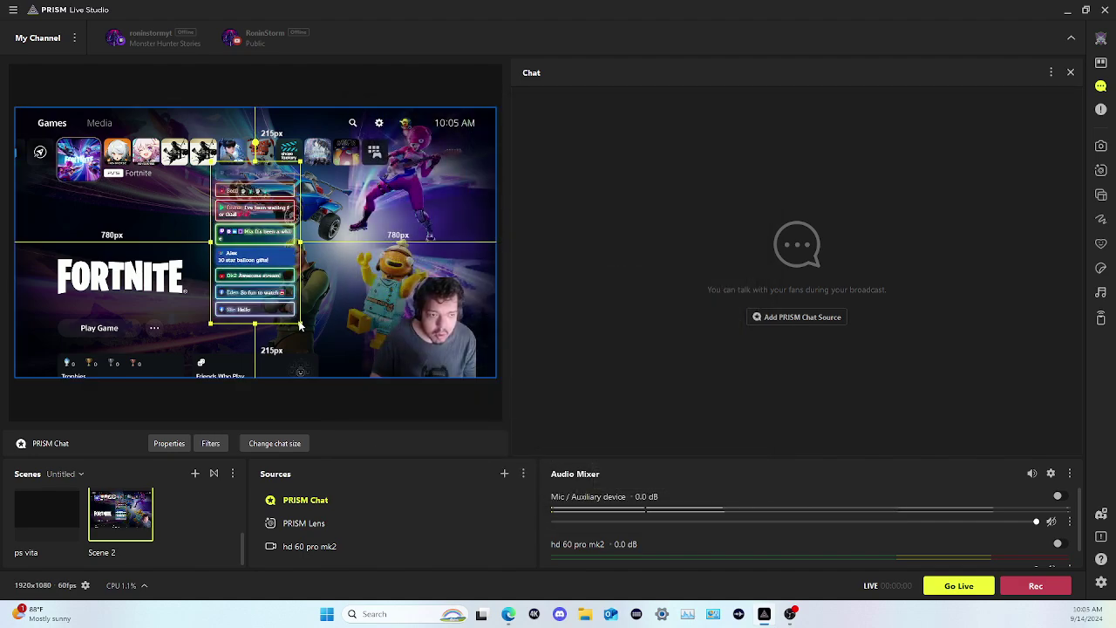
Enlarge the PRISM Chat overlay to full canvas height, about 598 px wide, and align it with the canvas's left edge.
drag(300, 325, 346, 404)
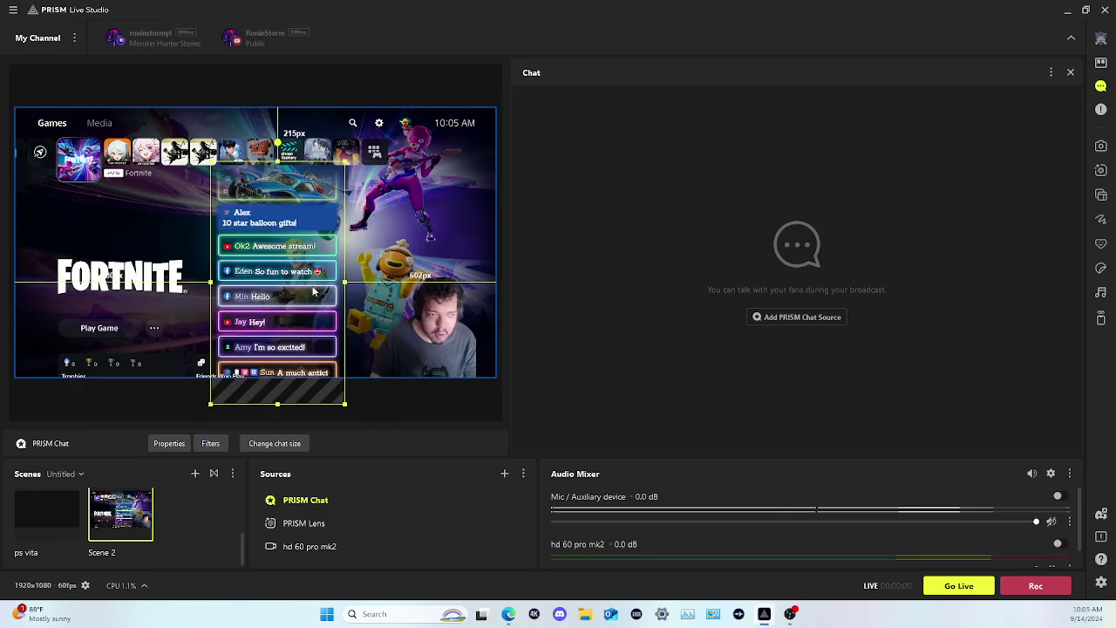
drag(313, 292, 117, 239)
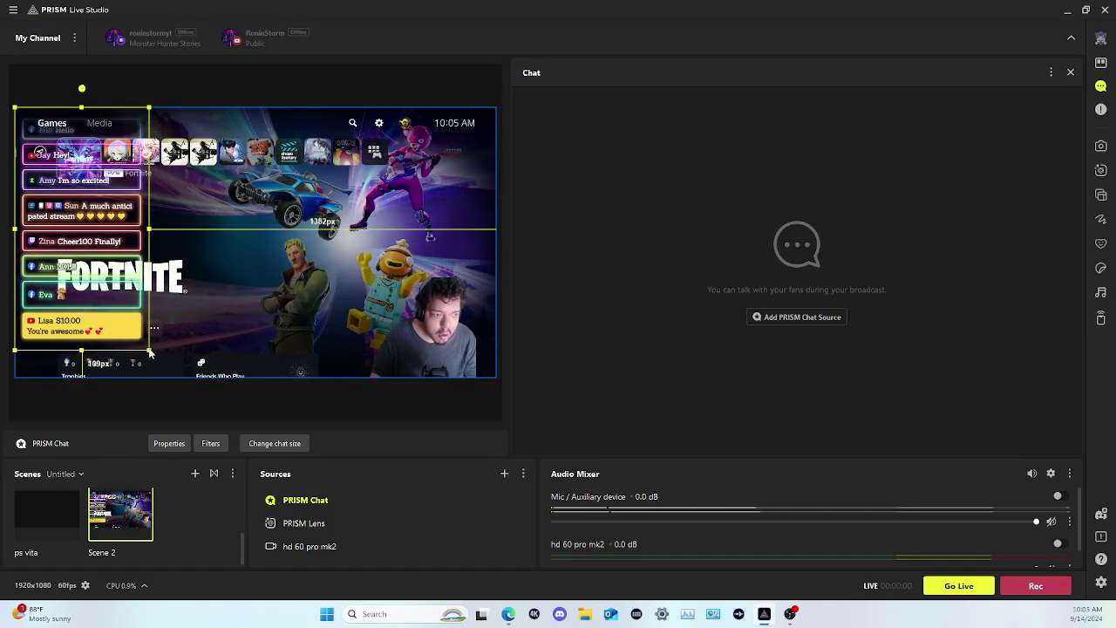
drag(150, 352, 164, 378)
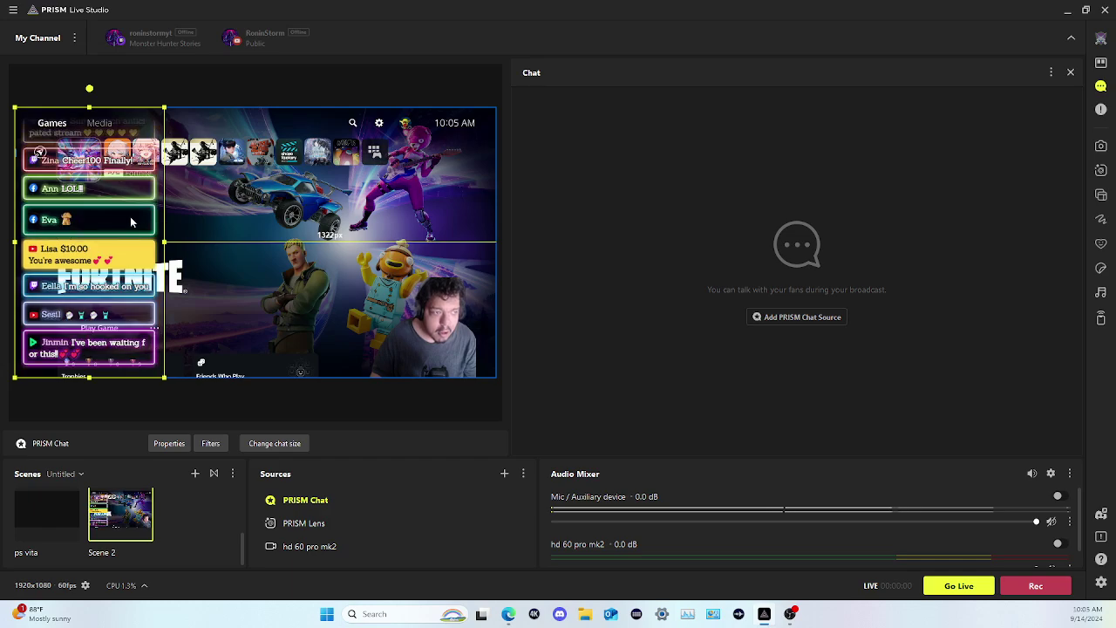
drag(131, 223, 80, 220)
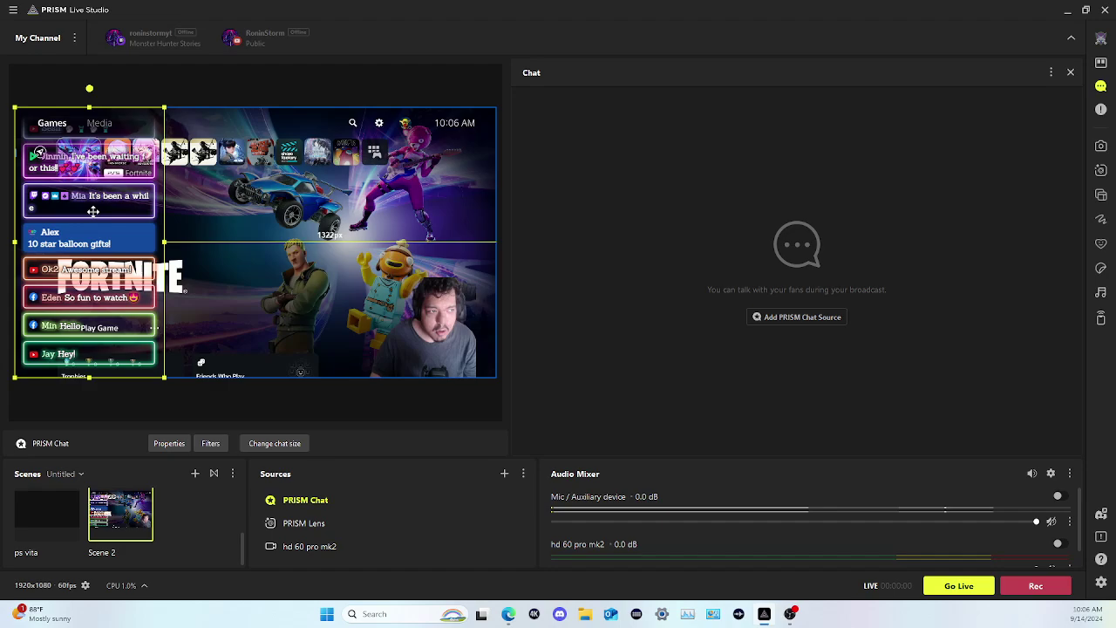
click(167, 379)
click(147, 365)
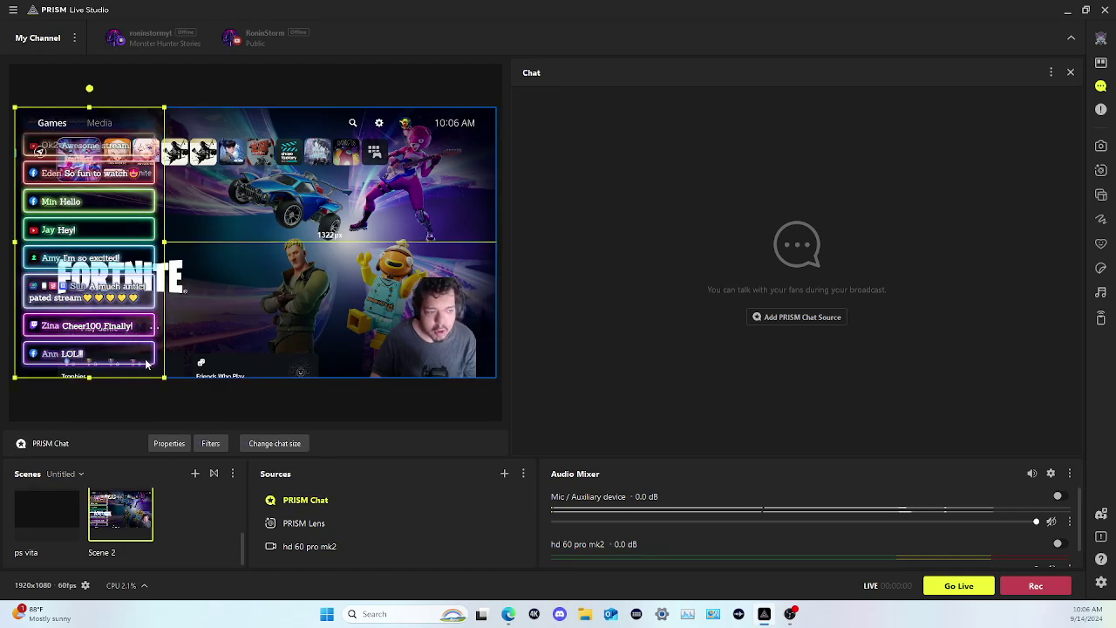
click(199, 361)
click(100, 299)
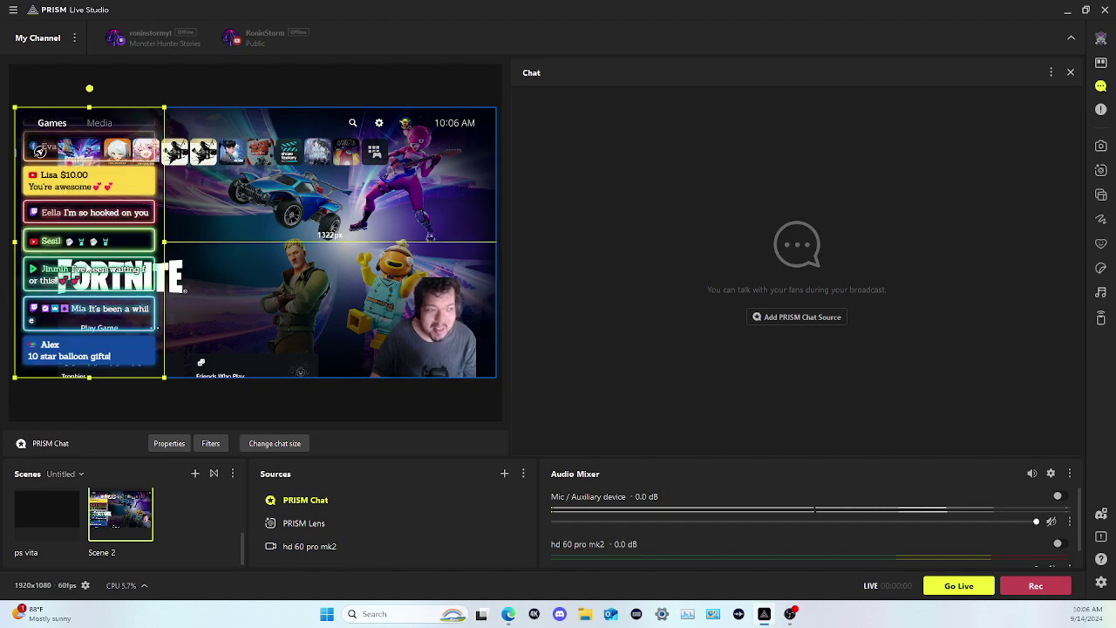
Delete the PRISM Chat source from Scene 2.
right_click(87, 274)
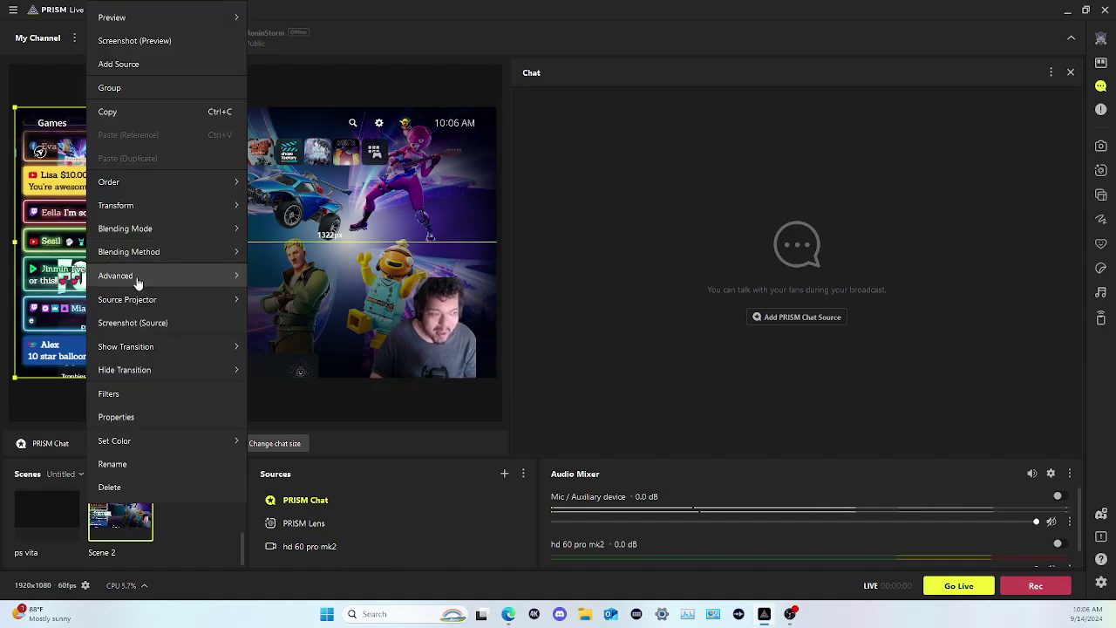
click(114, 488)
click(516, 332)
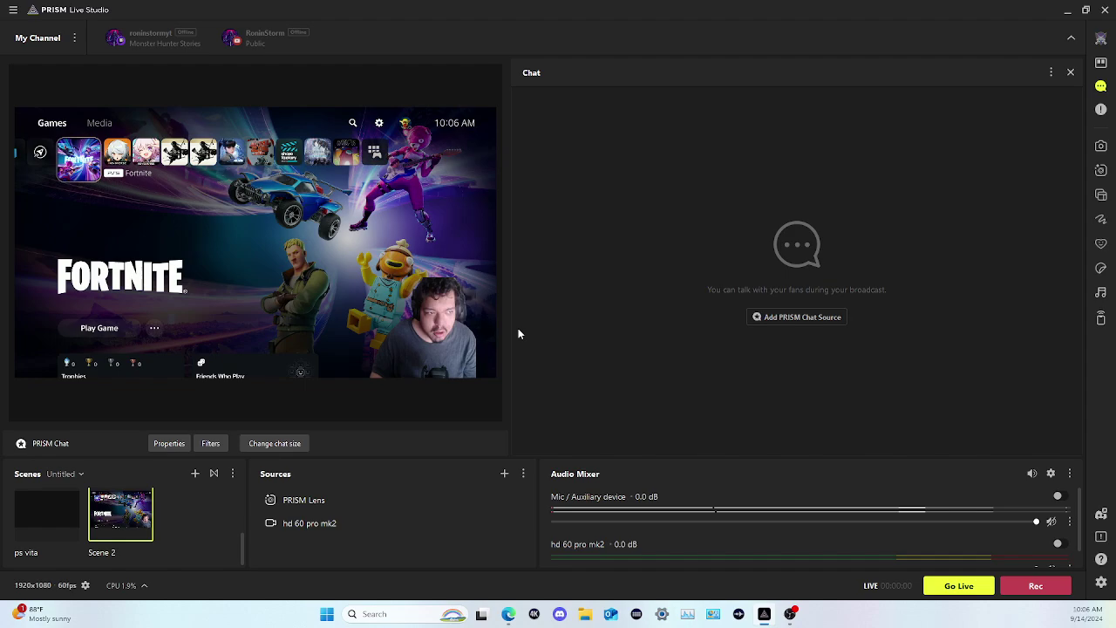
Add a PRISM Sticker source to Scene 2 with the red burst sticker from the first row of the Popping category.
click(504, 473)
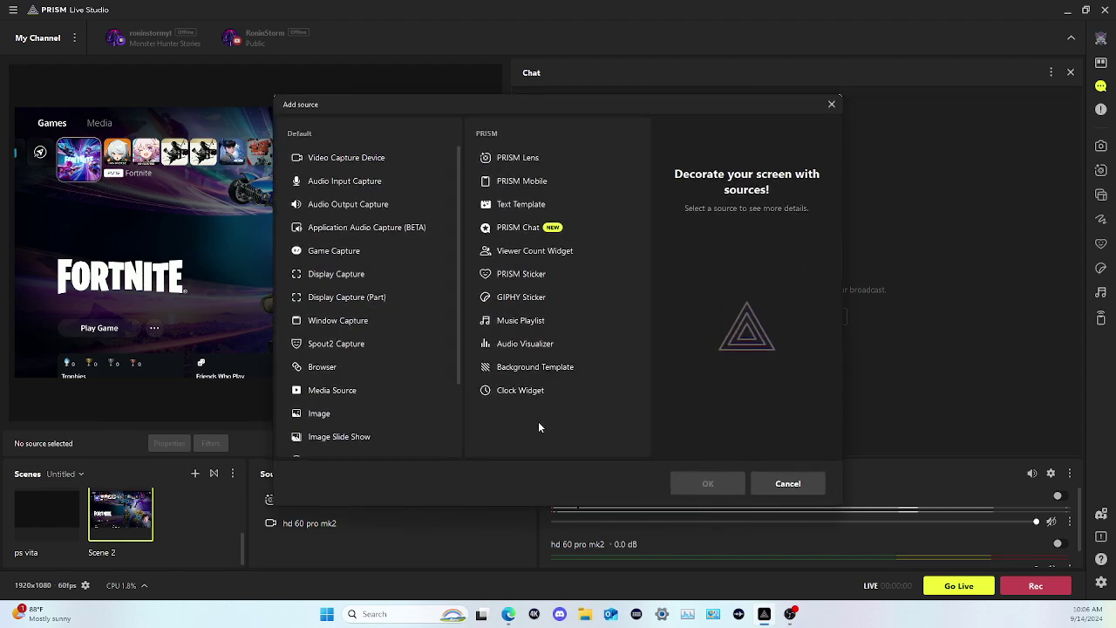
click(524, 284)
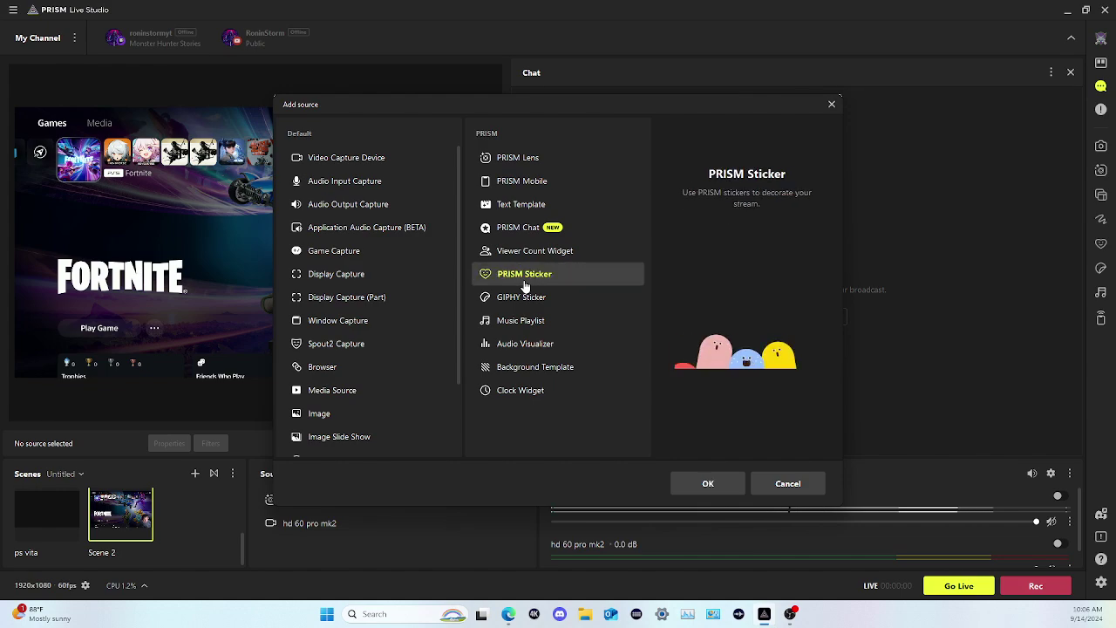
click(708, 482)
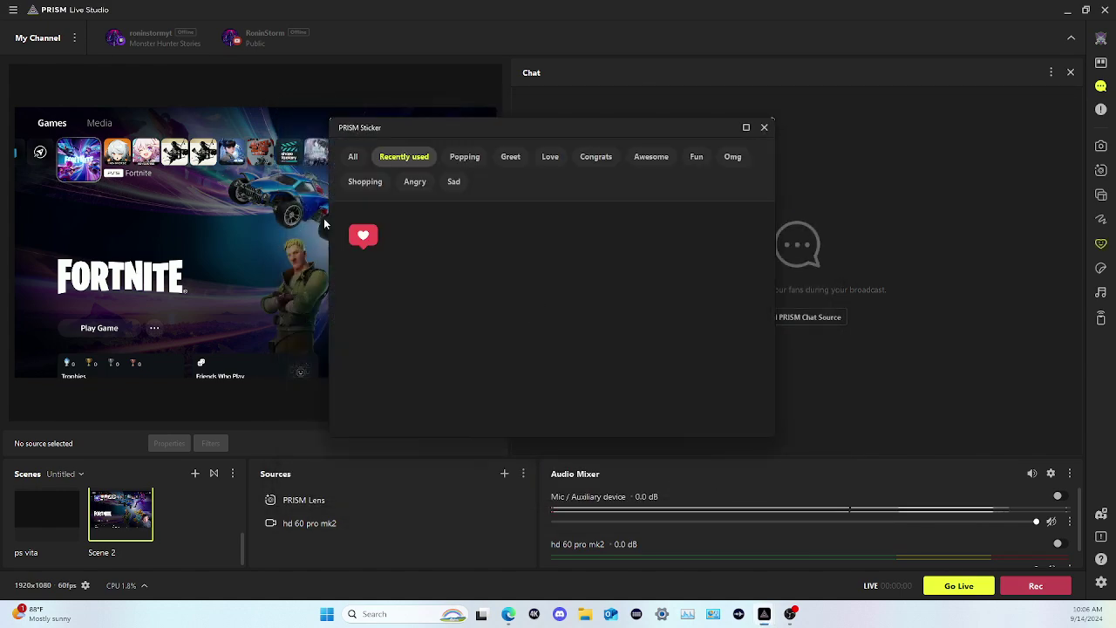
click(465, 157)
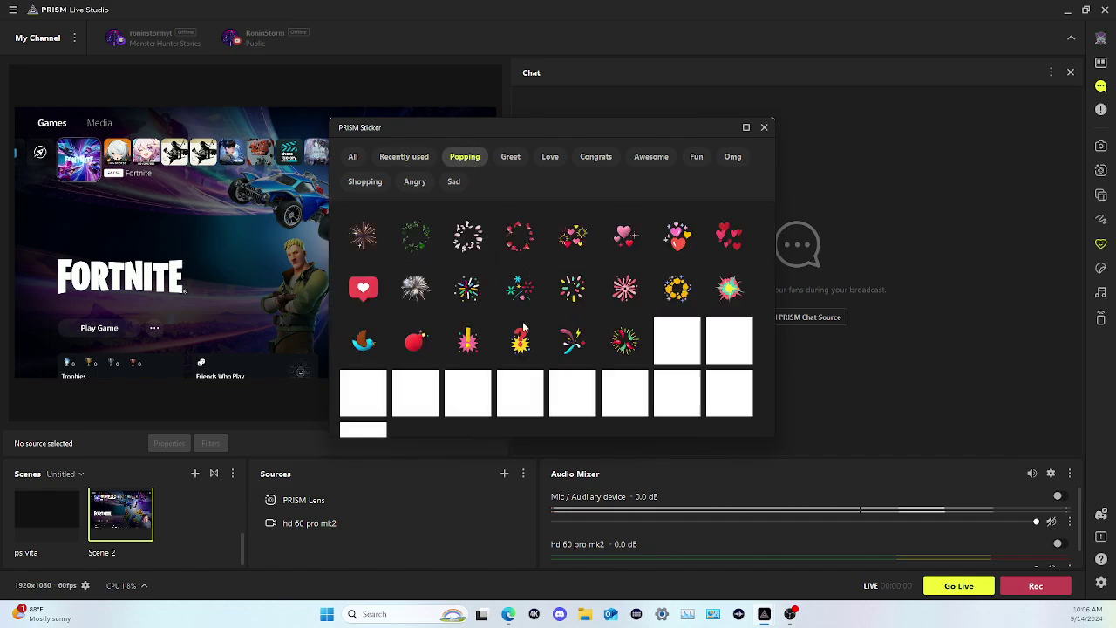
click(522, 239)
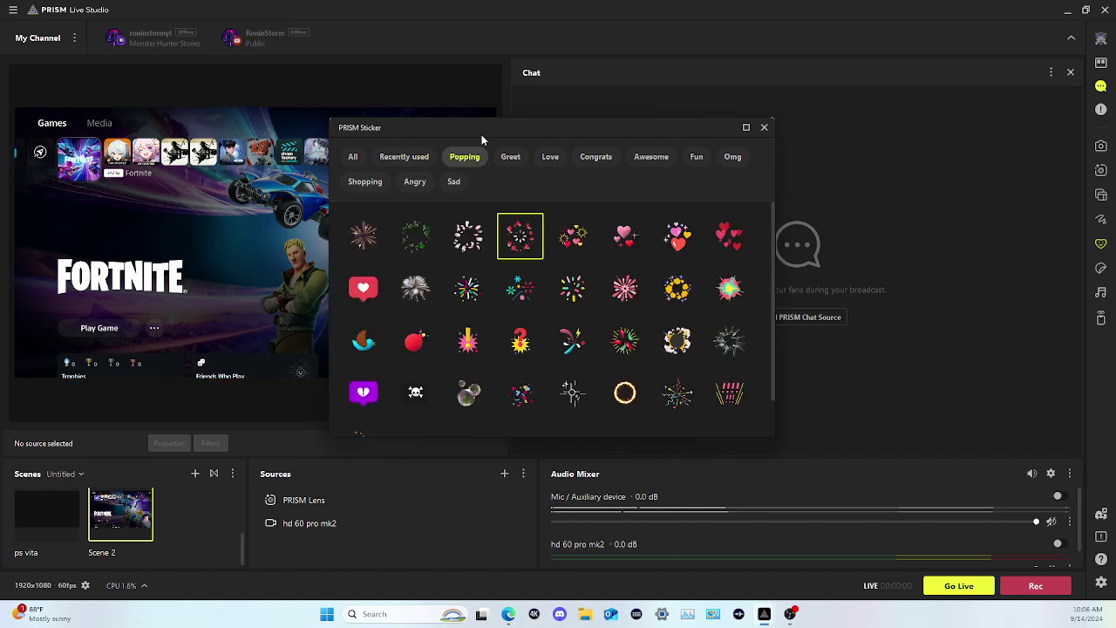
drag(481, 134, 765, 166)
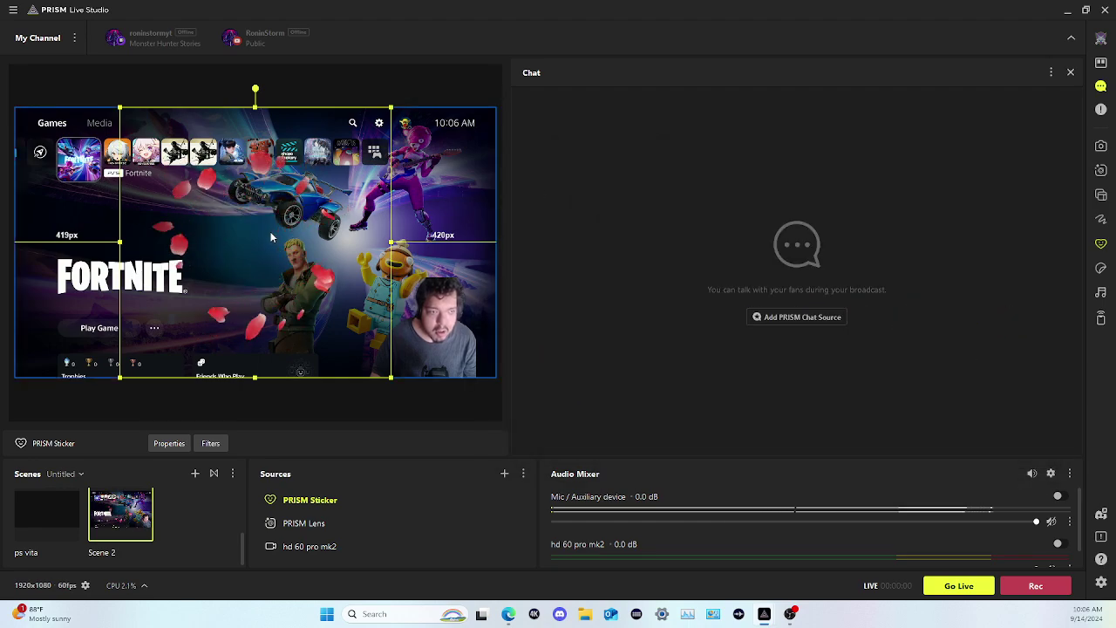
Delete the PRISM Sticker source from Scene 2 and close the sticker selection window.
right_click(346, 279)
right_click(239, 253)
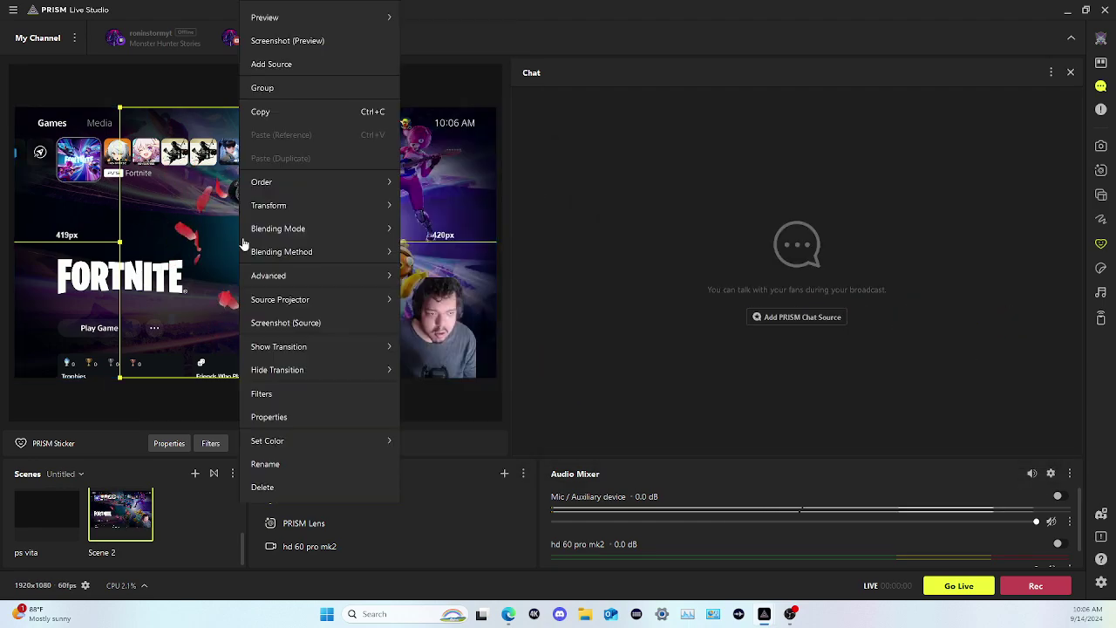
click(289, 487)
click(534, 332)
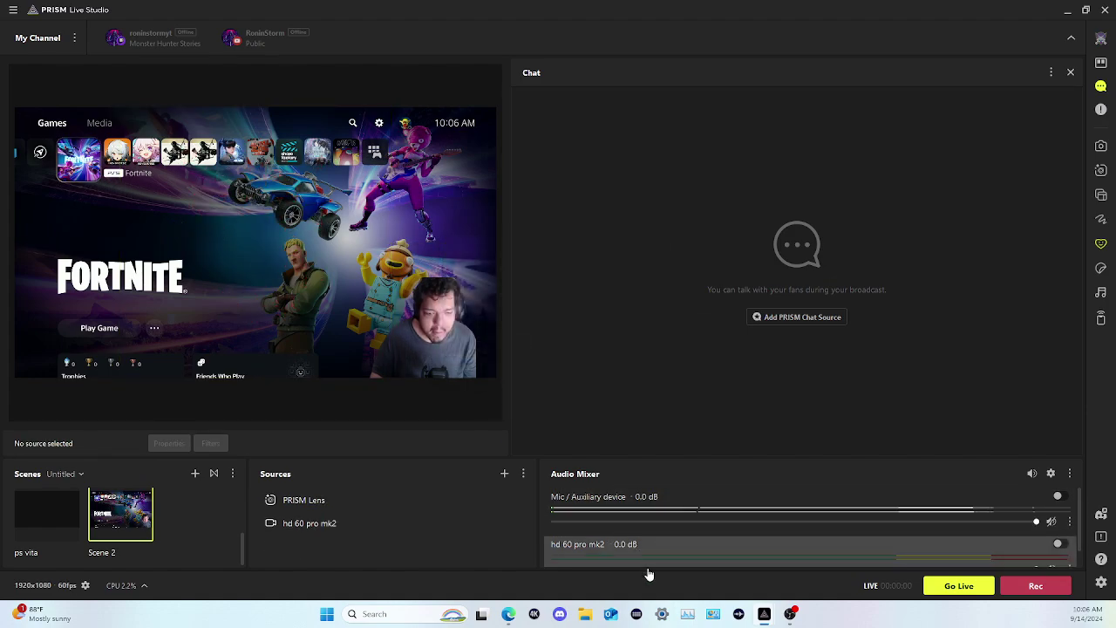
mouse_move(771, 616)
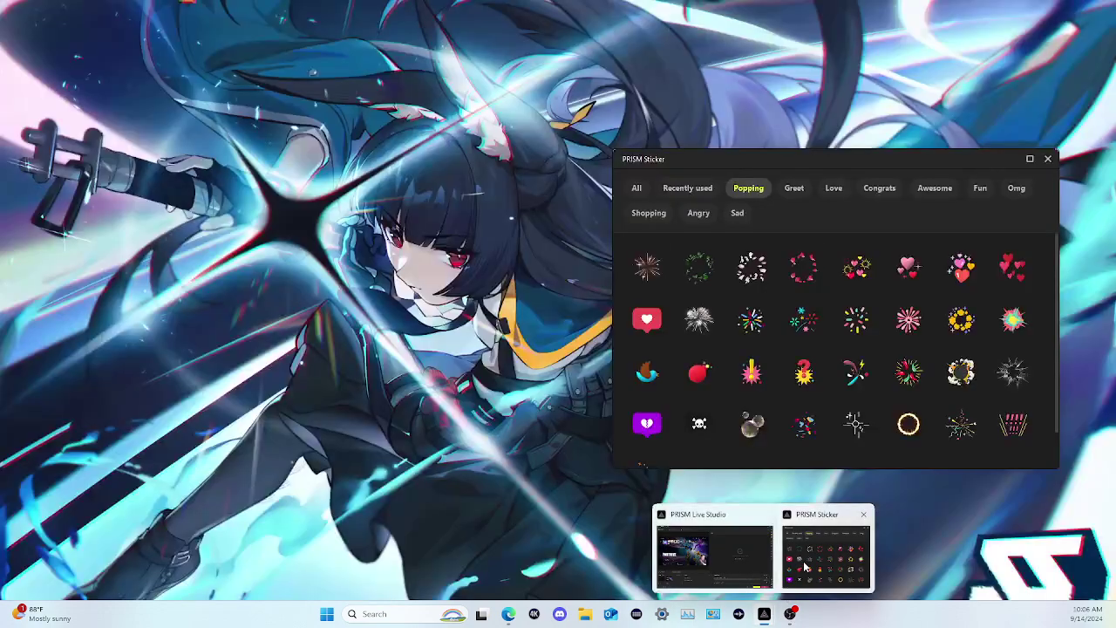
click(802, 558)
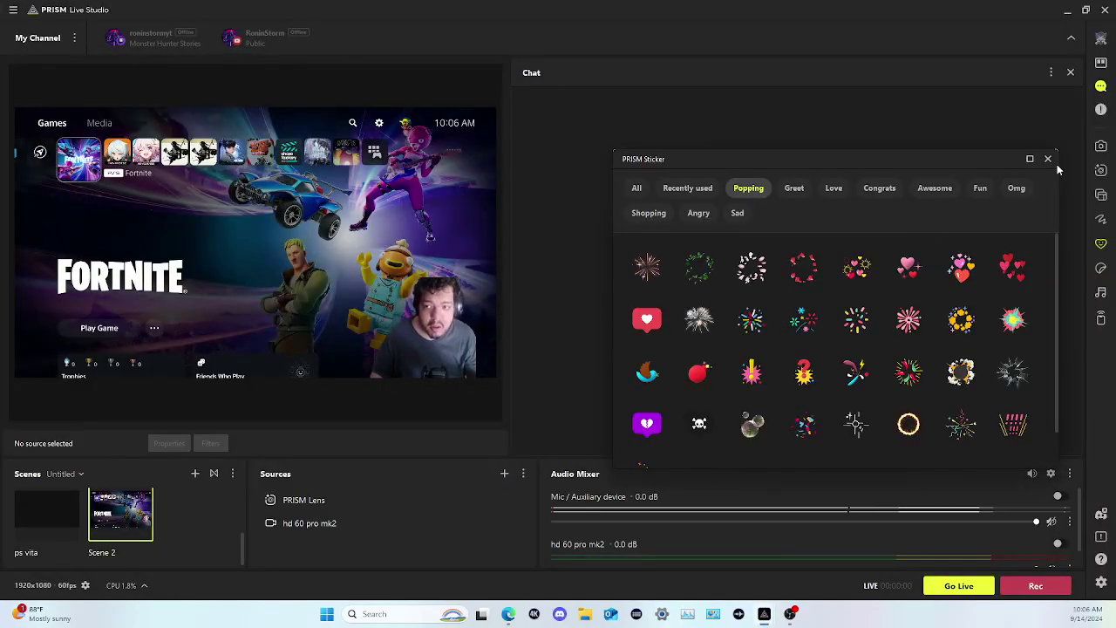
click(1048, 160)
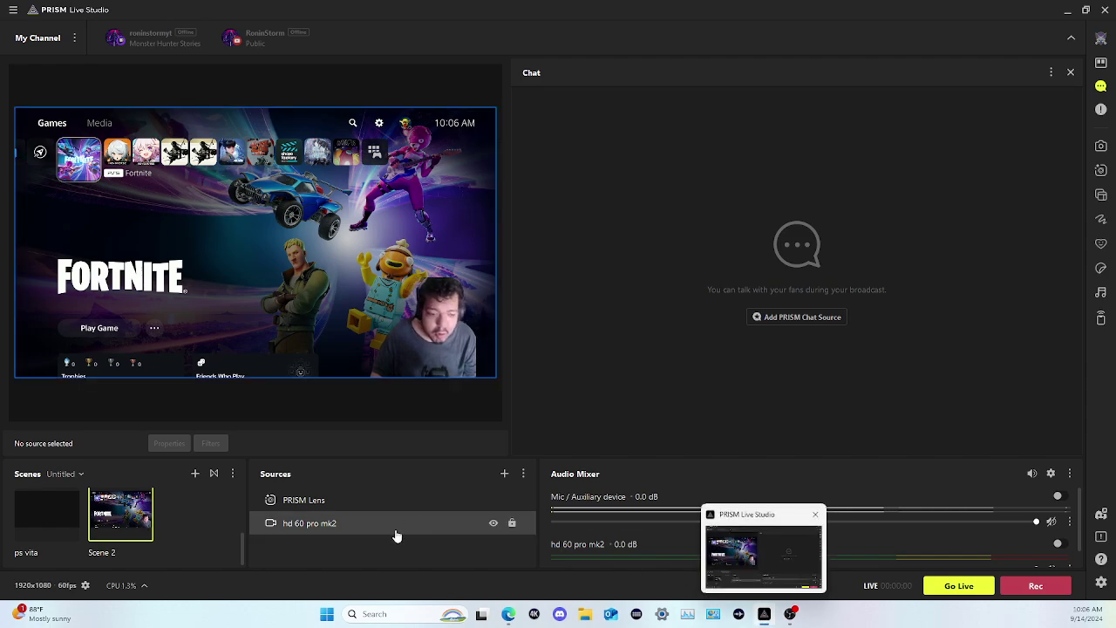
Review the Background Template, Audio Visualizer and Clock Widget source descriptions without adding any of them.
click(504, 475)
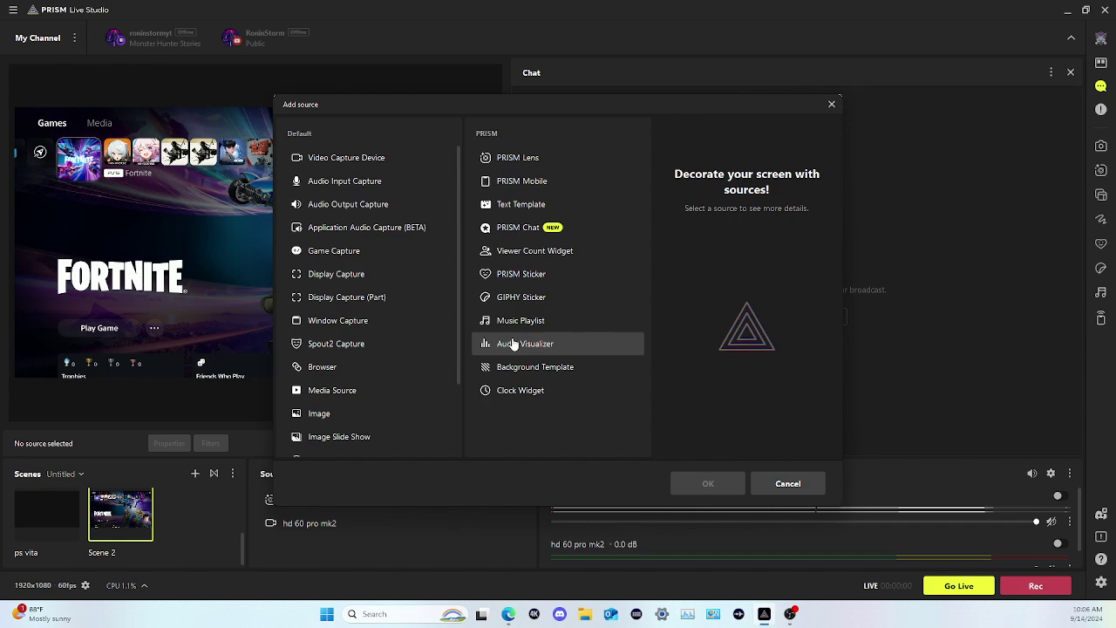
click(525, 369)
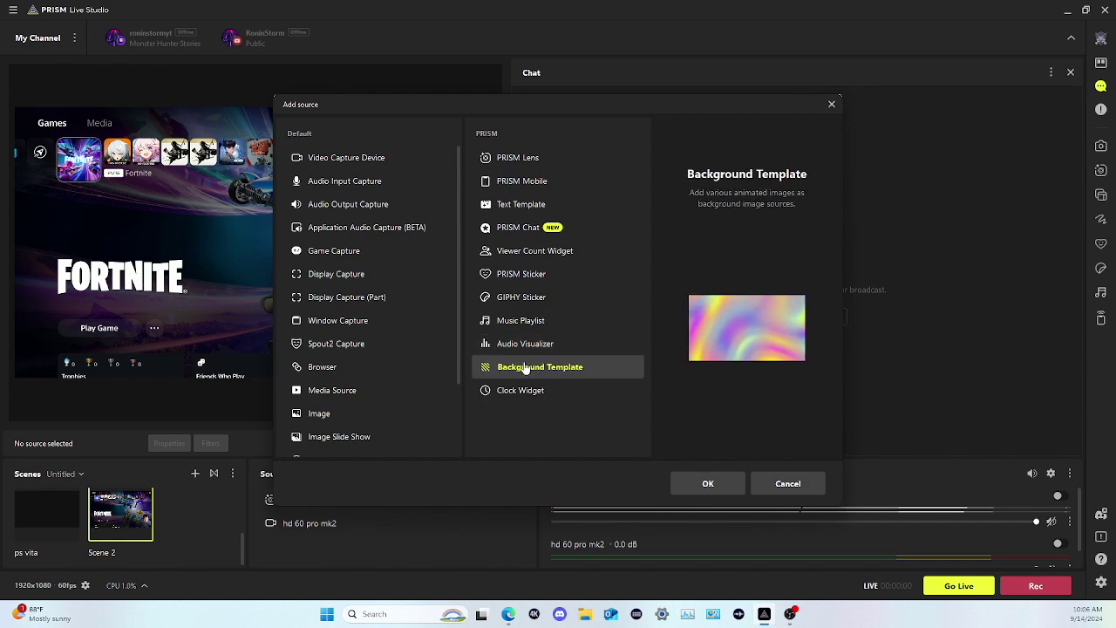
click(533, 345)
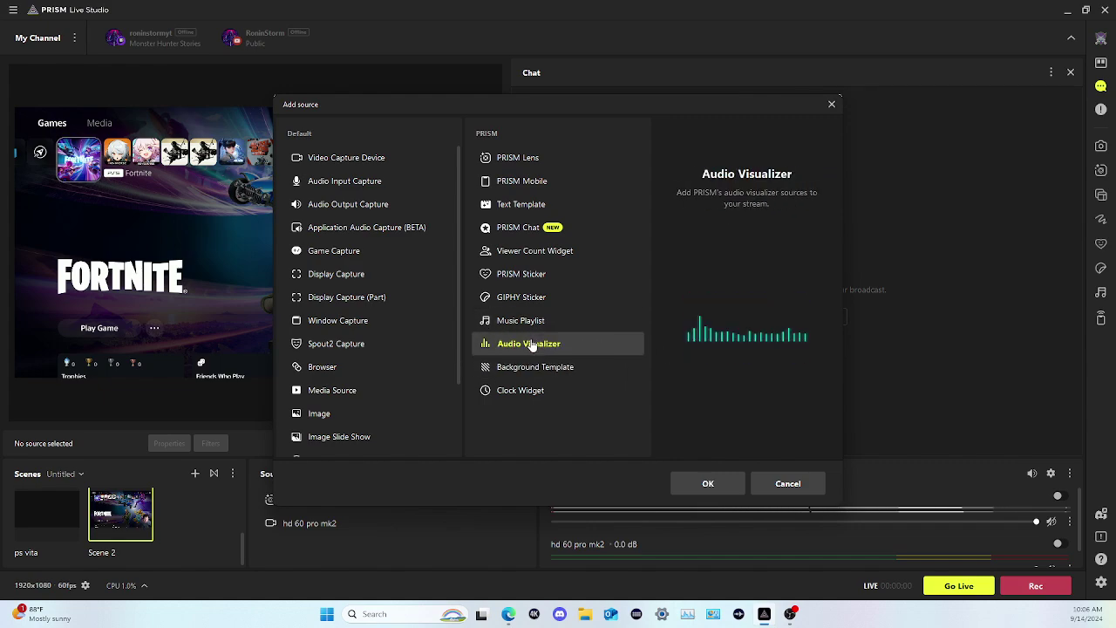
click(512, 390)
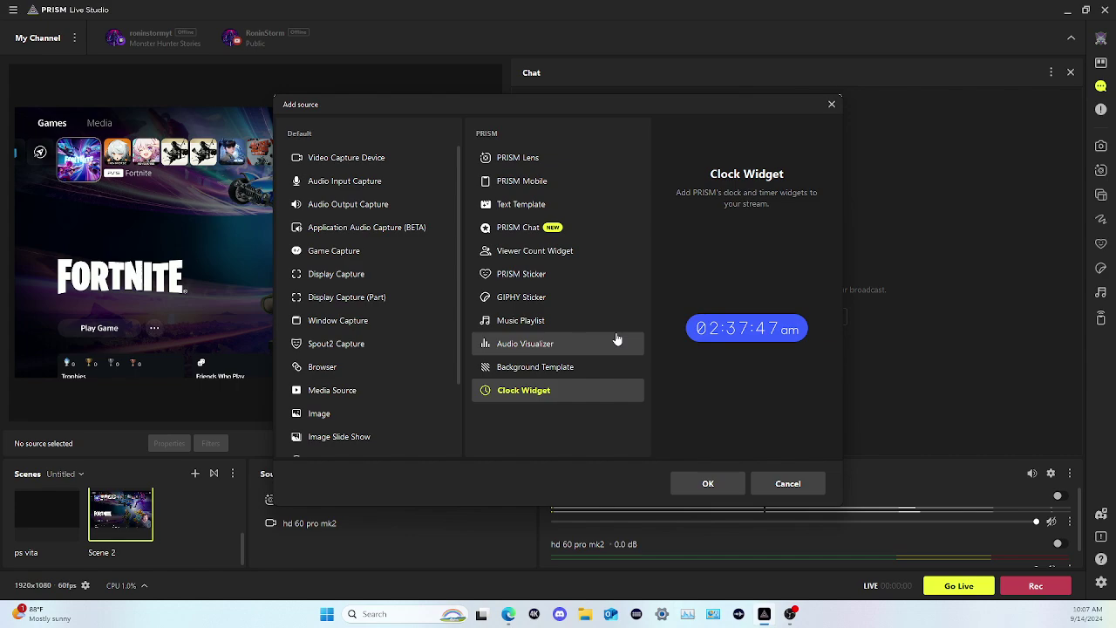
click(788, 484)
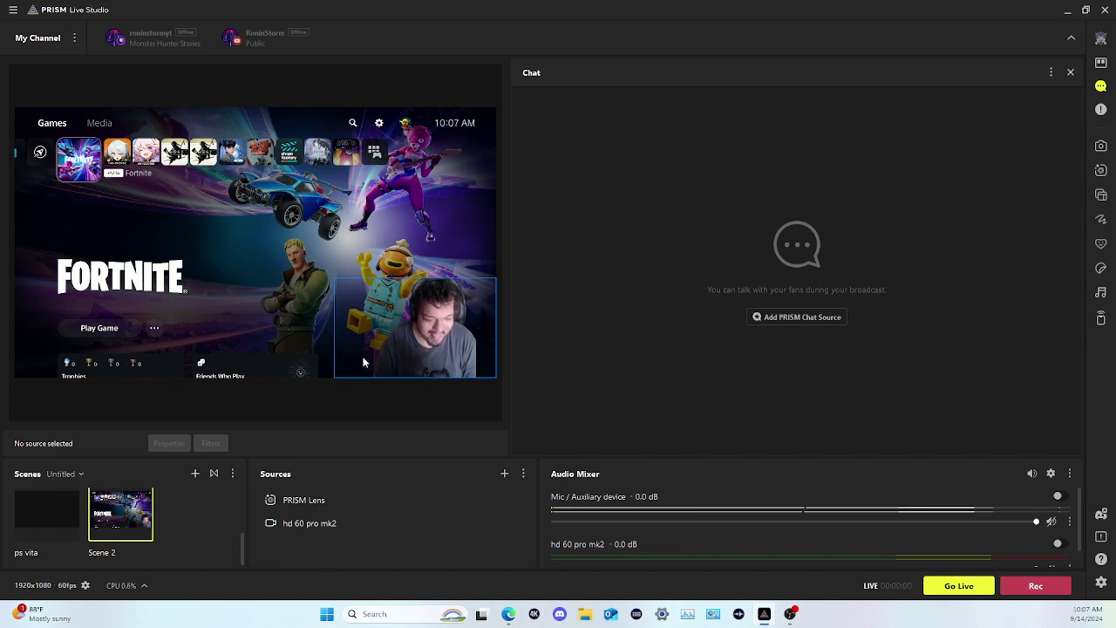
Check the My Channel options and switch both the Twitch and YouTube channels online.
click(74, 38)
click(99, 64)
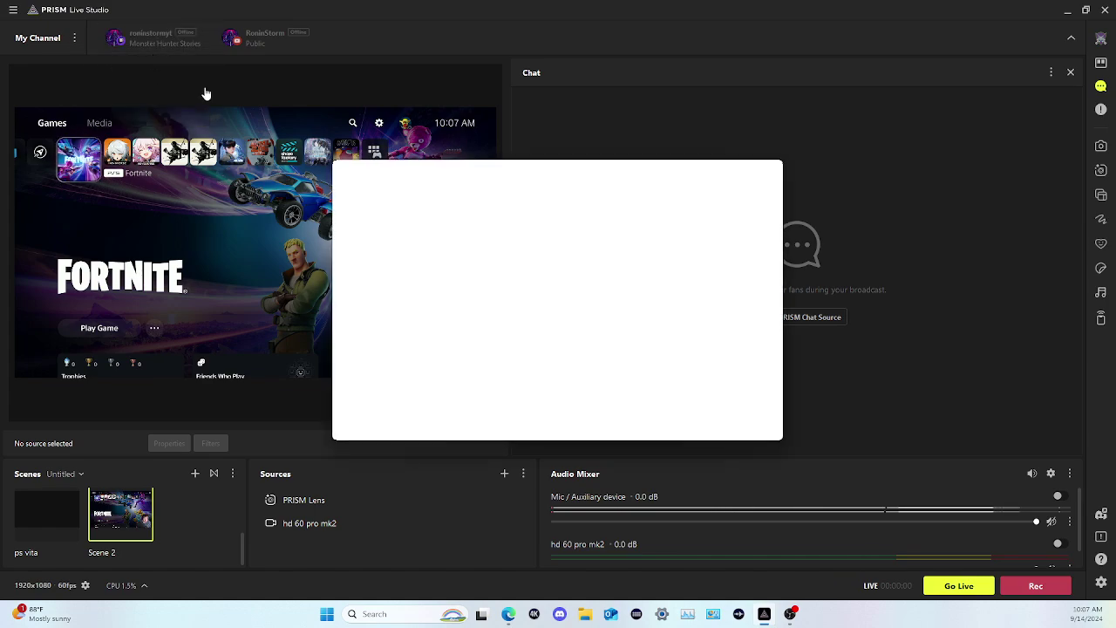
click(609, 417)
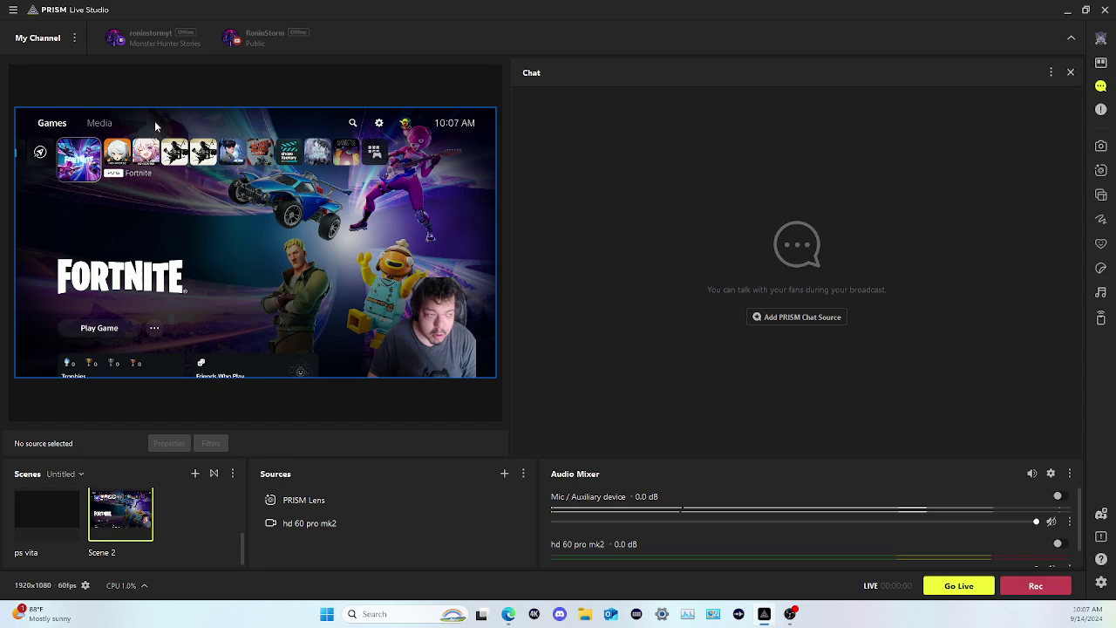
click(74, 38)
click(114, 40)
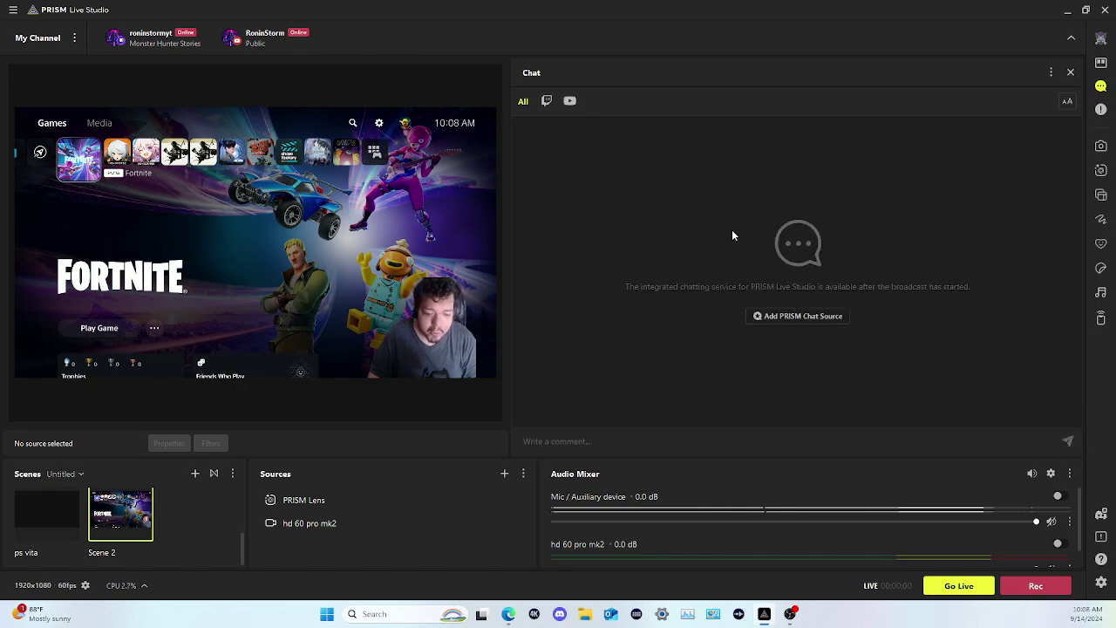
View the Twitch chat and the YouTube chat, and return to the combined chat view.
click(549, 101)
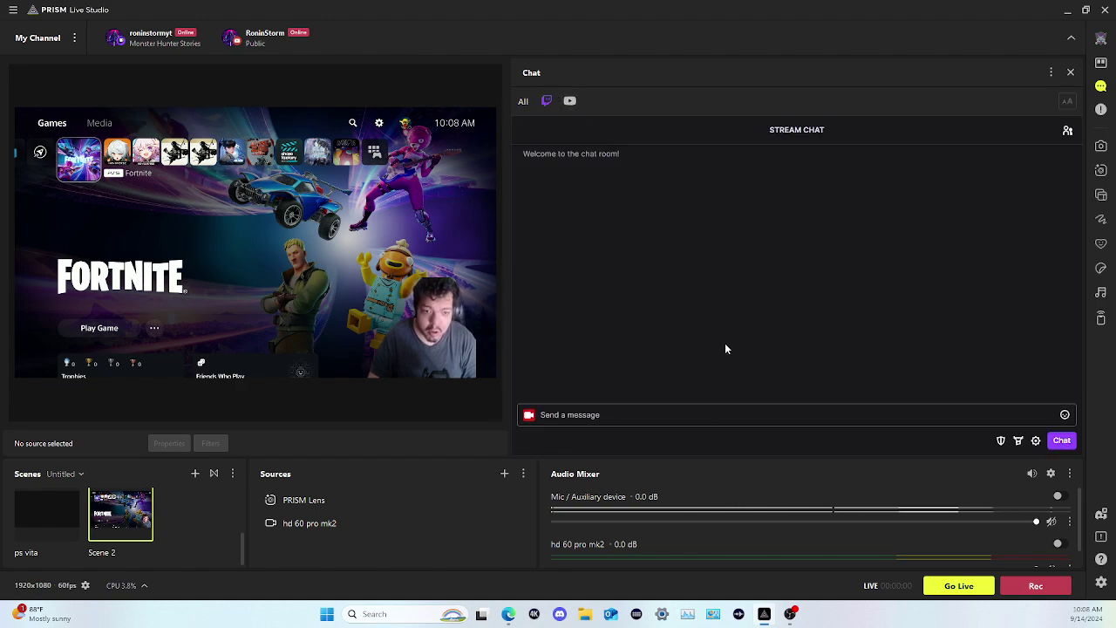
click(571, 102)
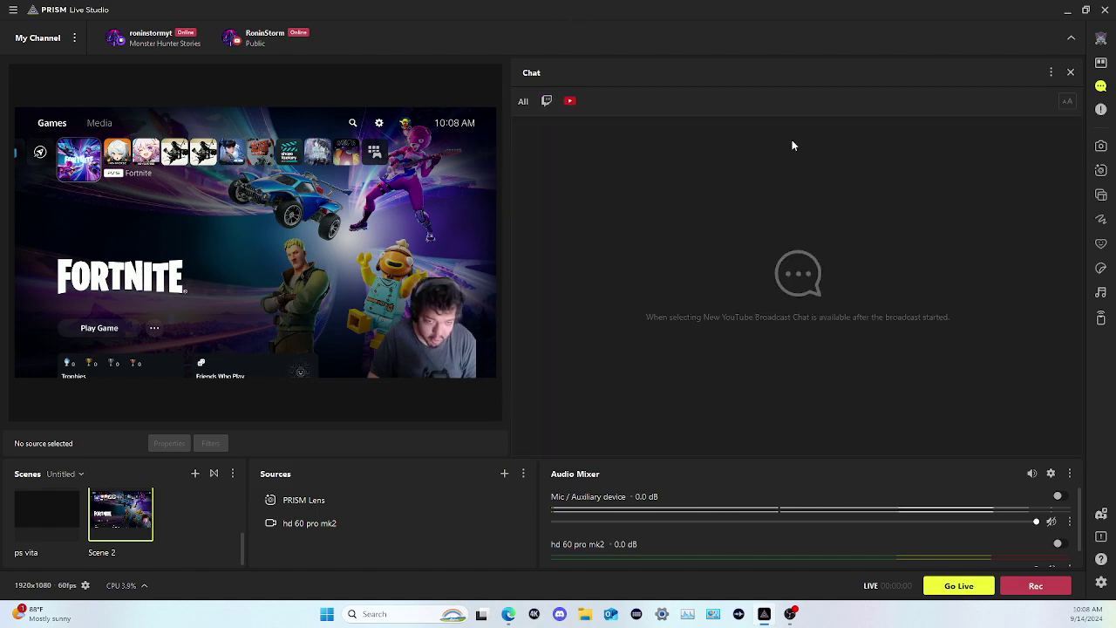
click(522, 103)
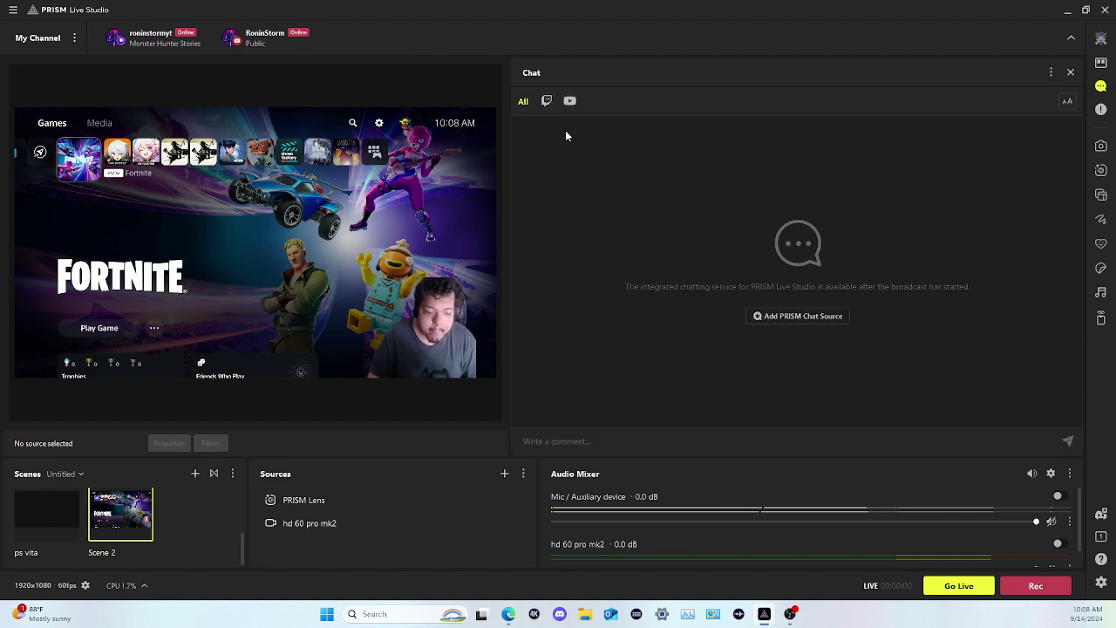
Review the streaming platforms offered for adding another channel, and close the list without connecting one.
click(75, 37)
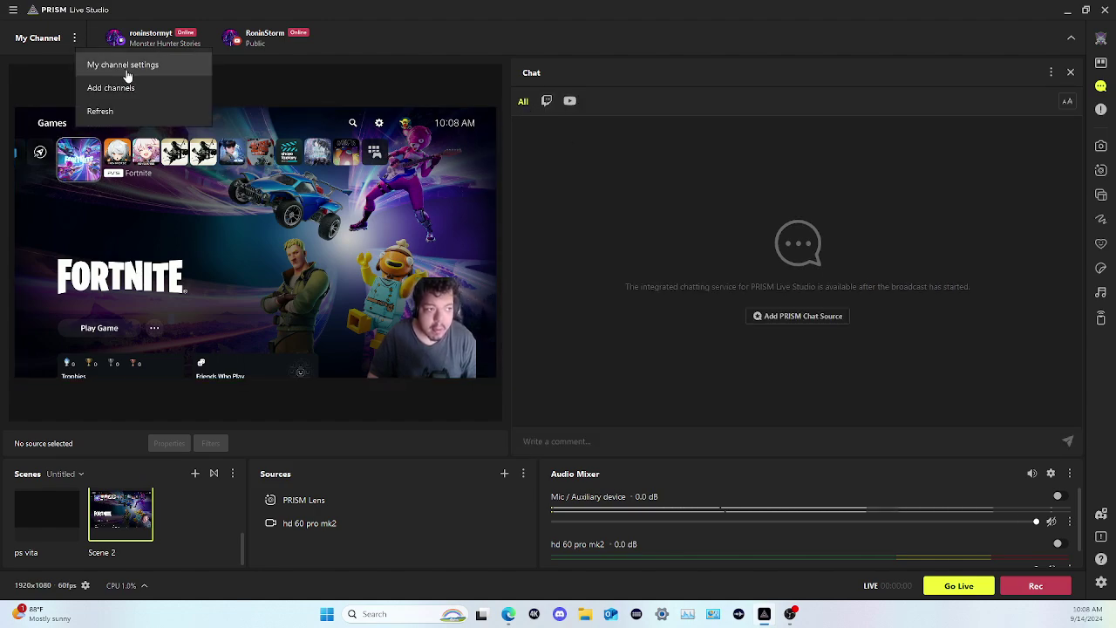
click(111, 88)
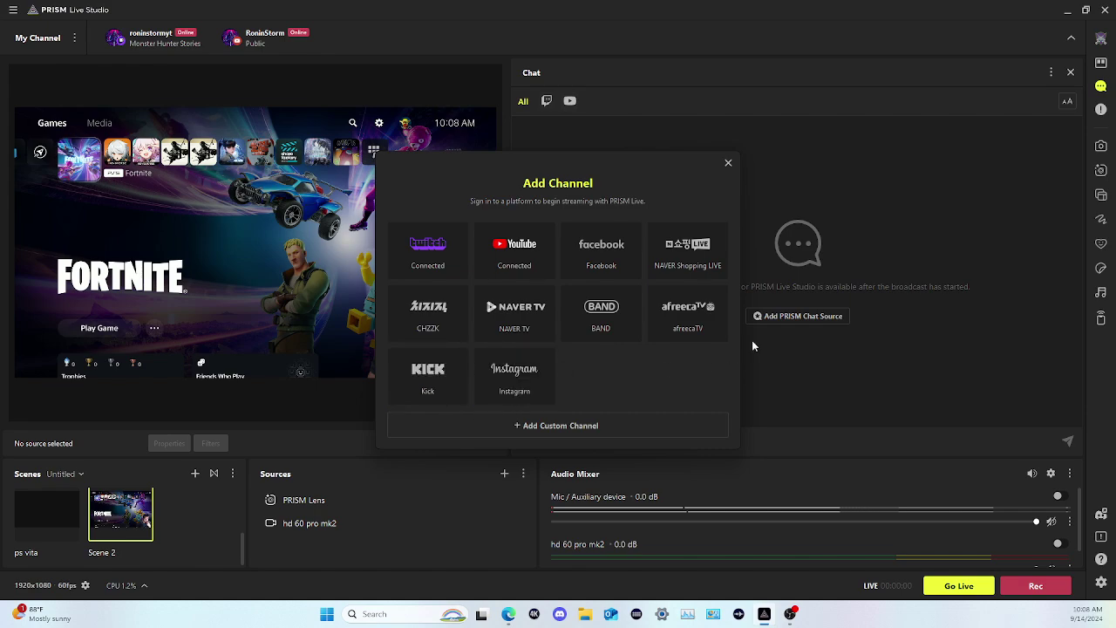
click(728, 163)
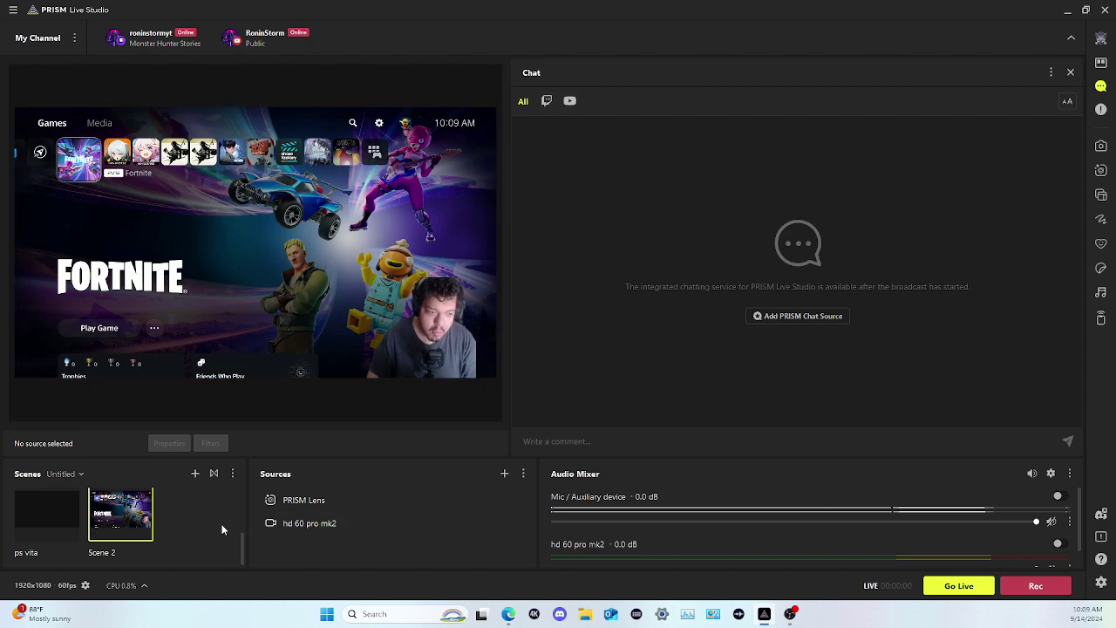
Open the properties of the hd 60 pro mk2 source and review its capture settings and buffering options without changing them.
click(301, 524)
right_click(300, 524)
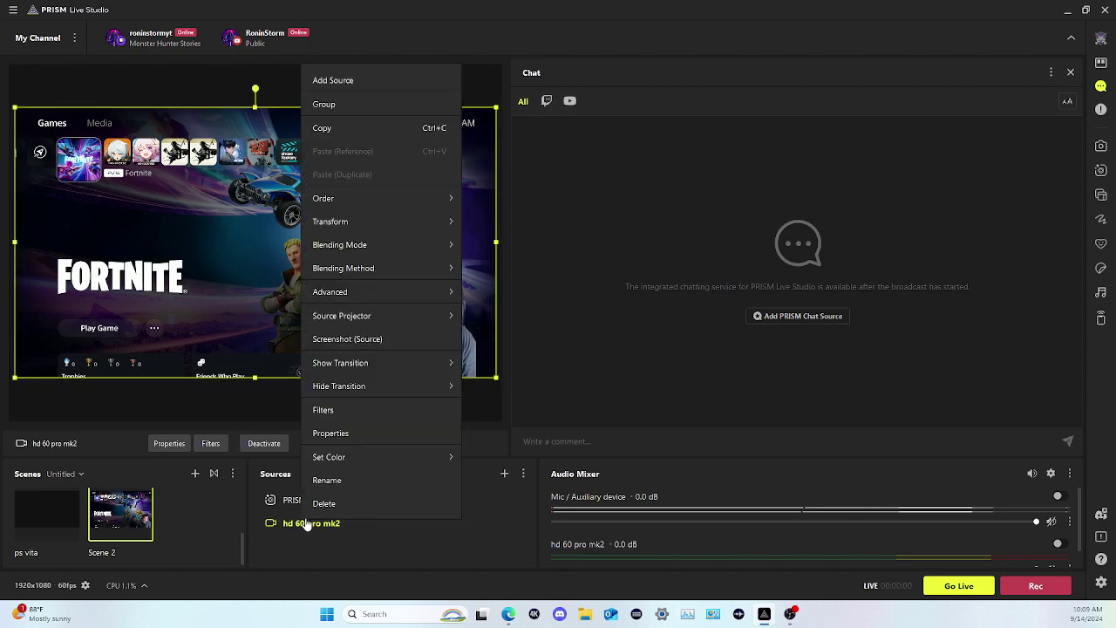
click(340, 433)
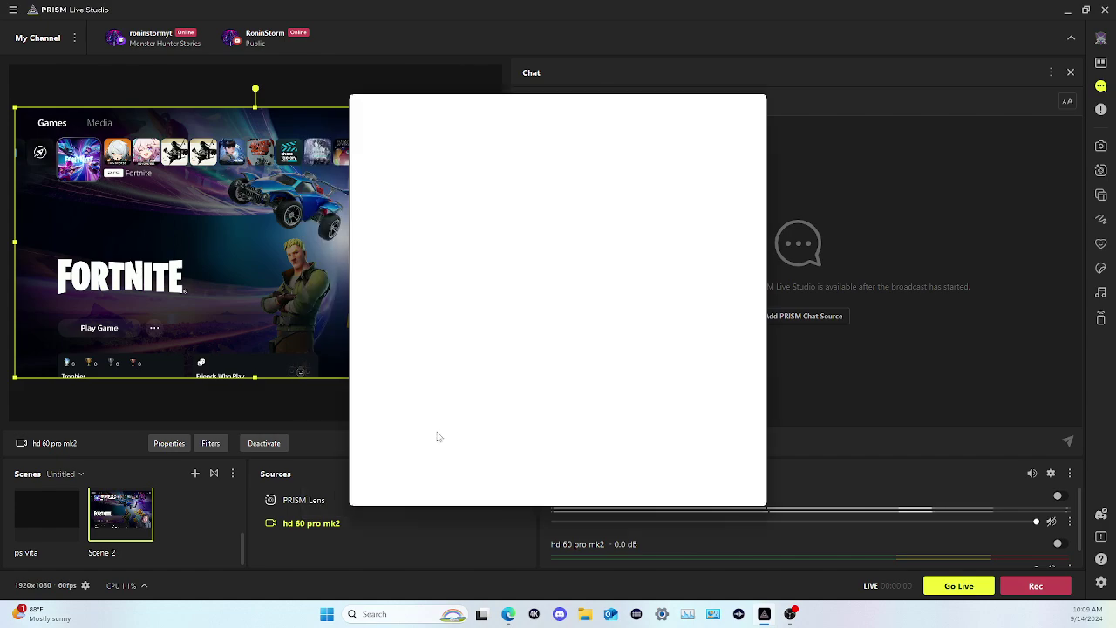
scroll(501, 375, down, 5)
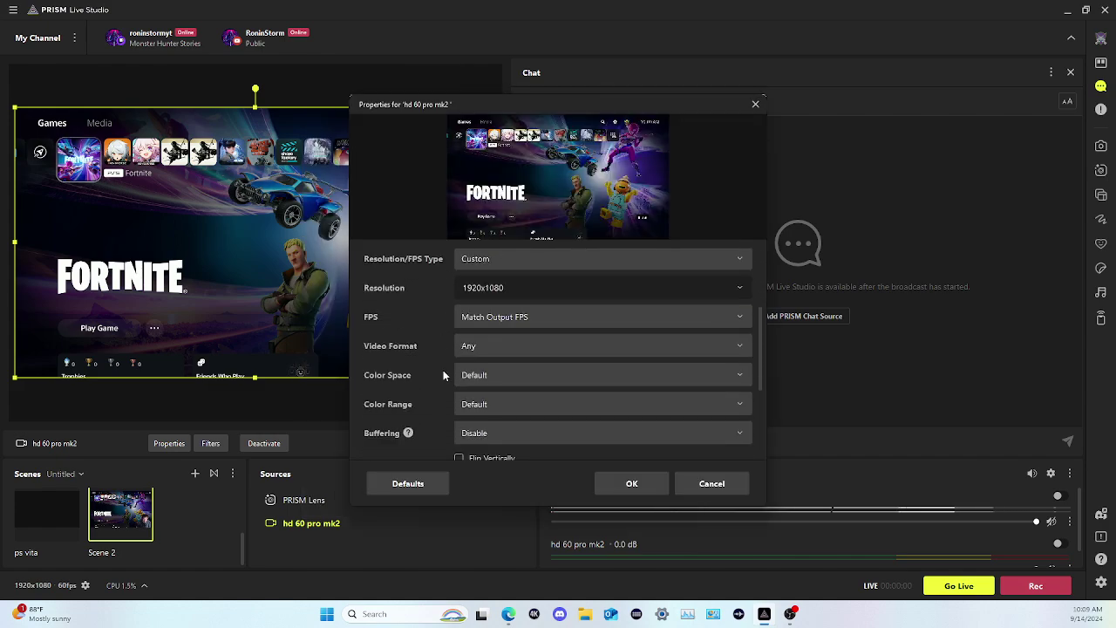
scroll(490, 366, up, 1)
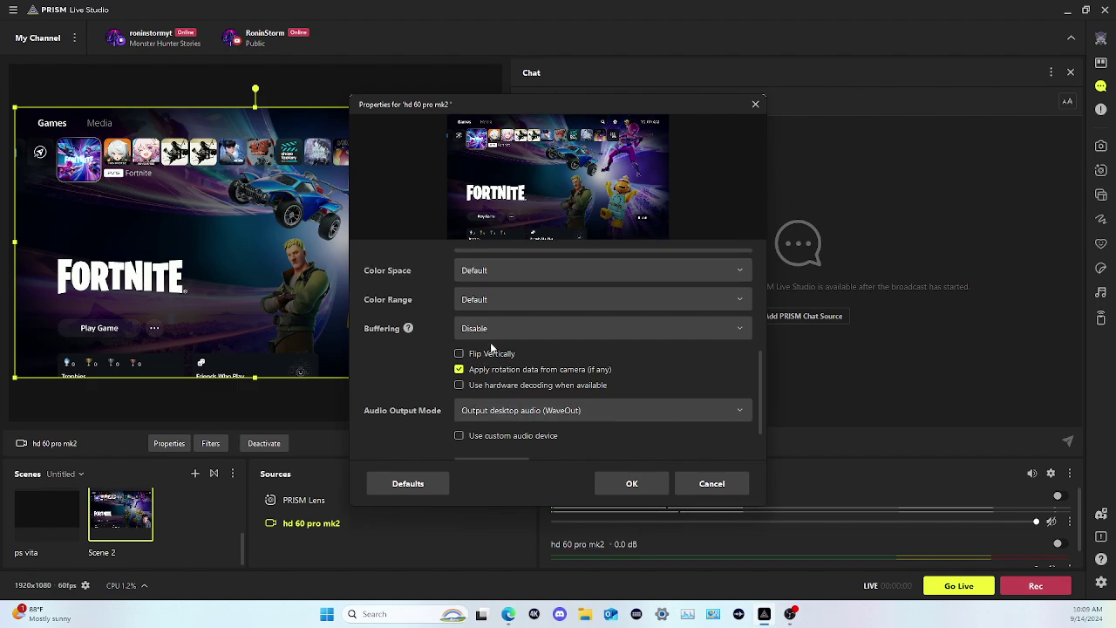
click(493, 329)
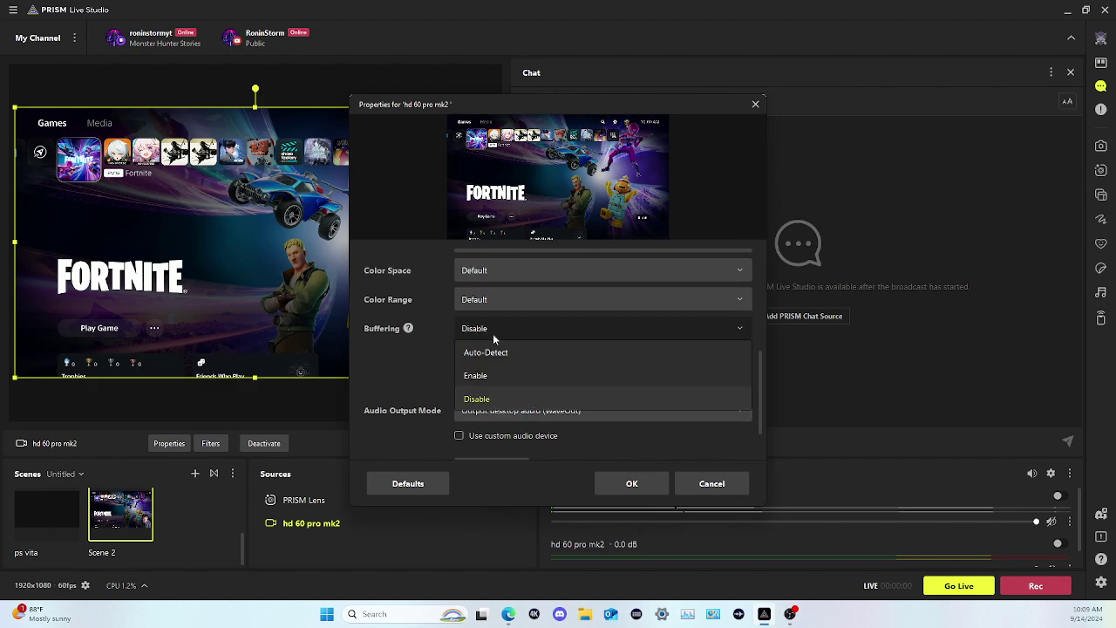
click(417, 365)
Set the hd 60 pro mk2 capture source's FPS to Highest FPS and apply the properties.
scroll(481, 323, up, 2)
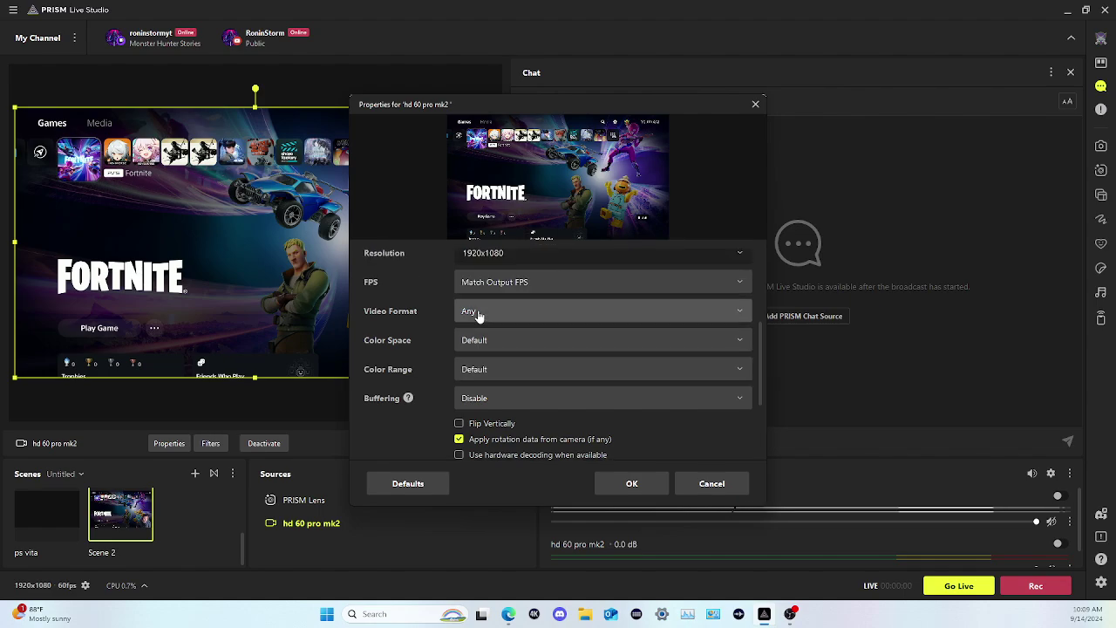
click(490, 288)
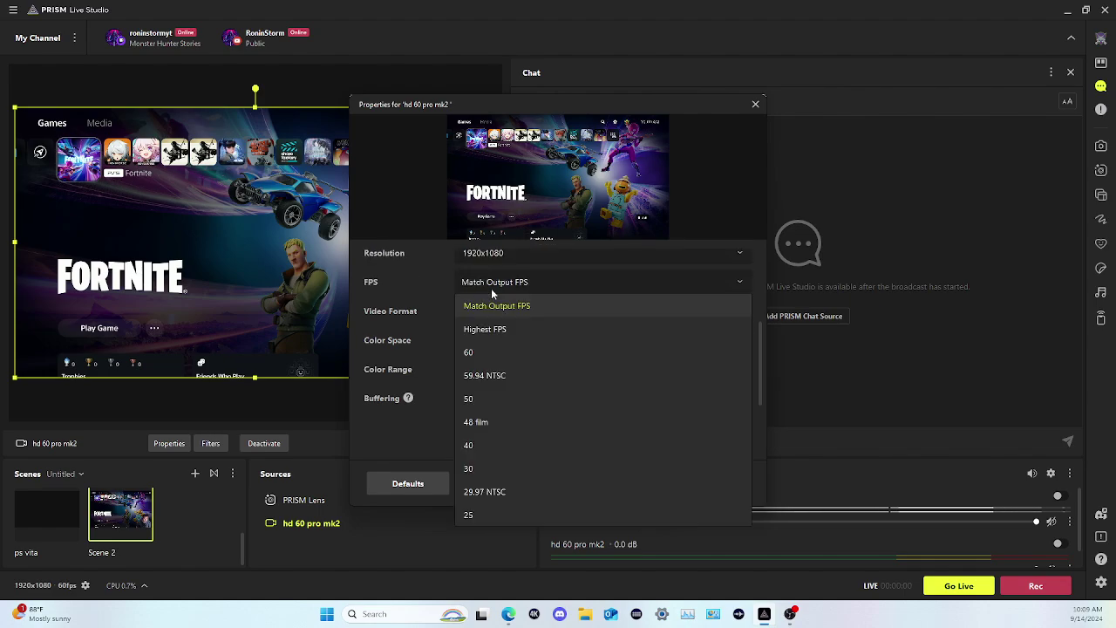
click(482, 334)
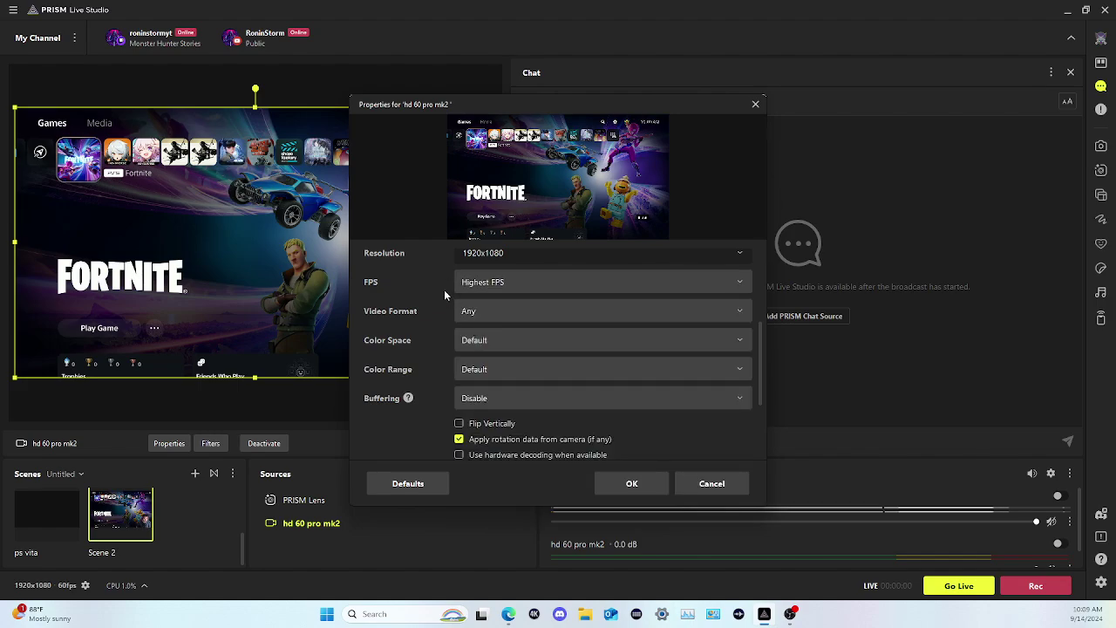
scroll(454, 310, down, 2)
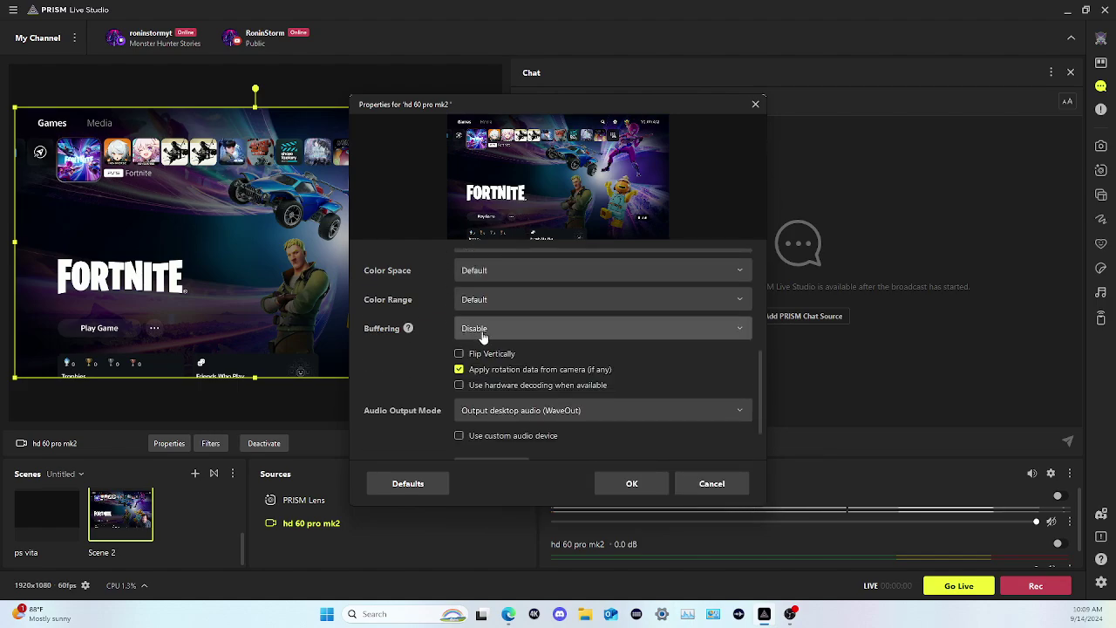
mouse_move(485, 328)
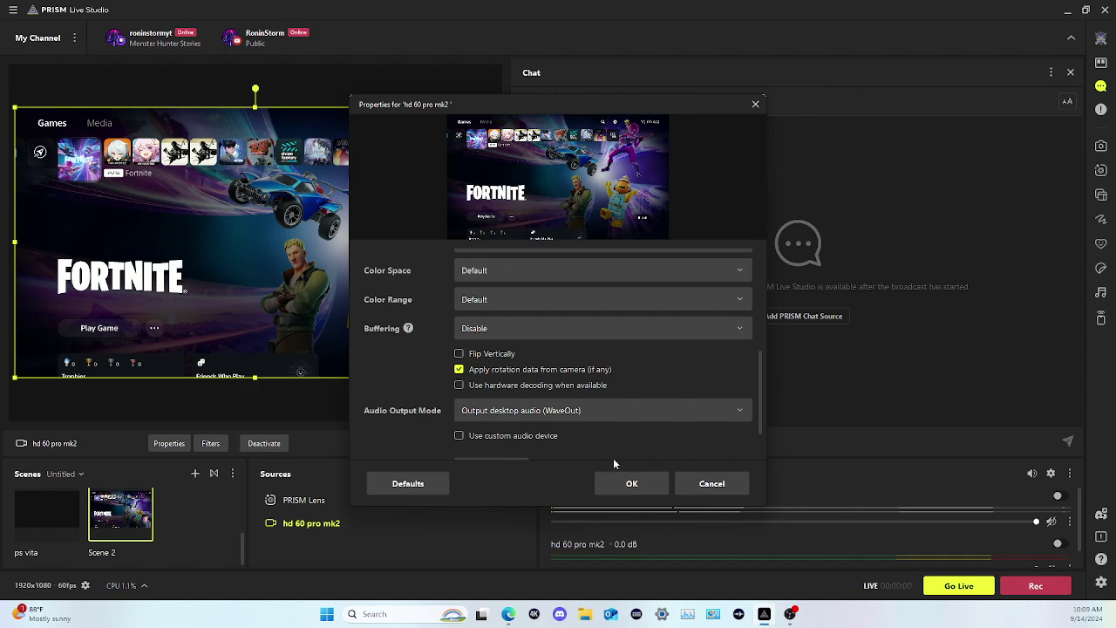
click(628, 485)
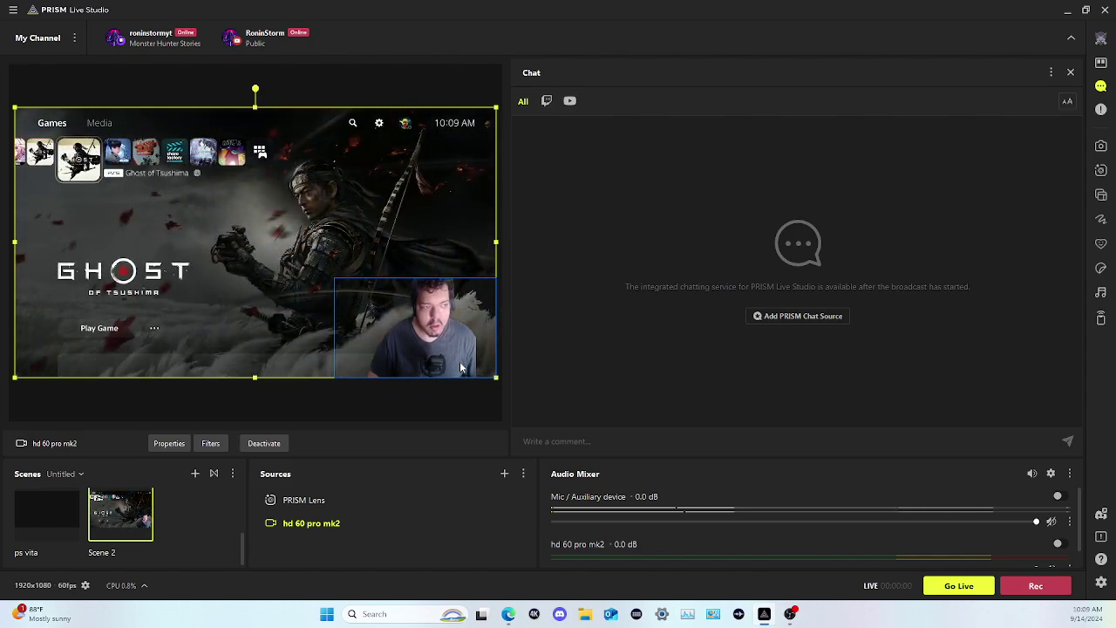
click(388, 314)
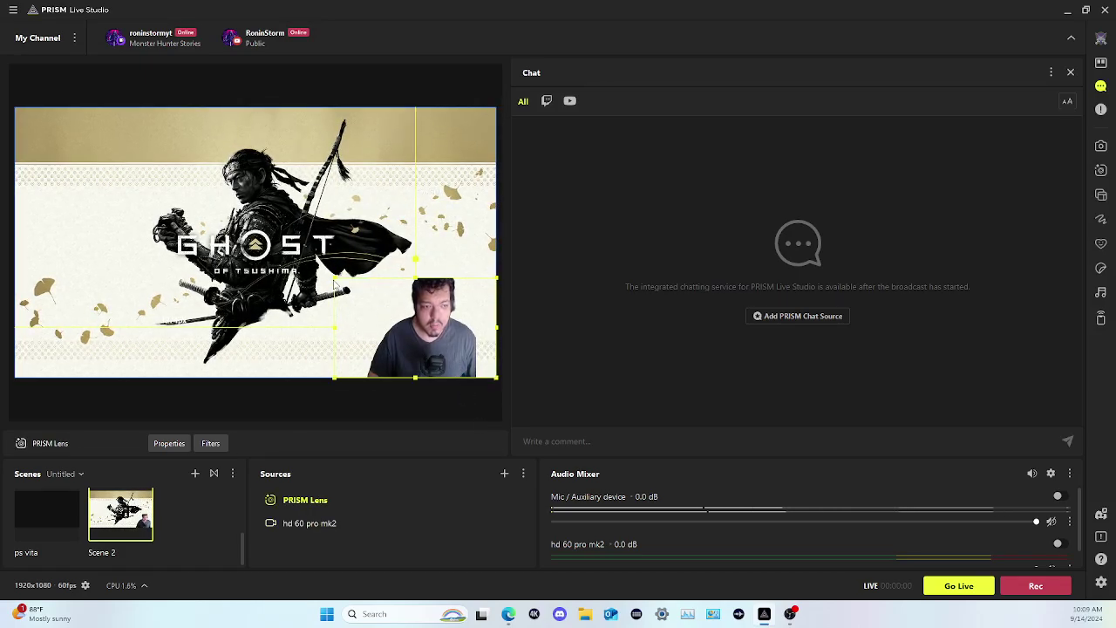
drag(351, 292, 347, 285)
key(ctrl+z)
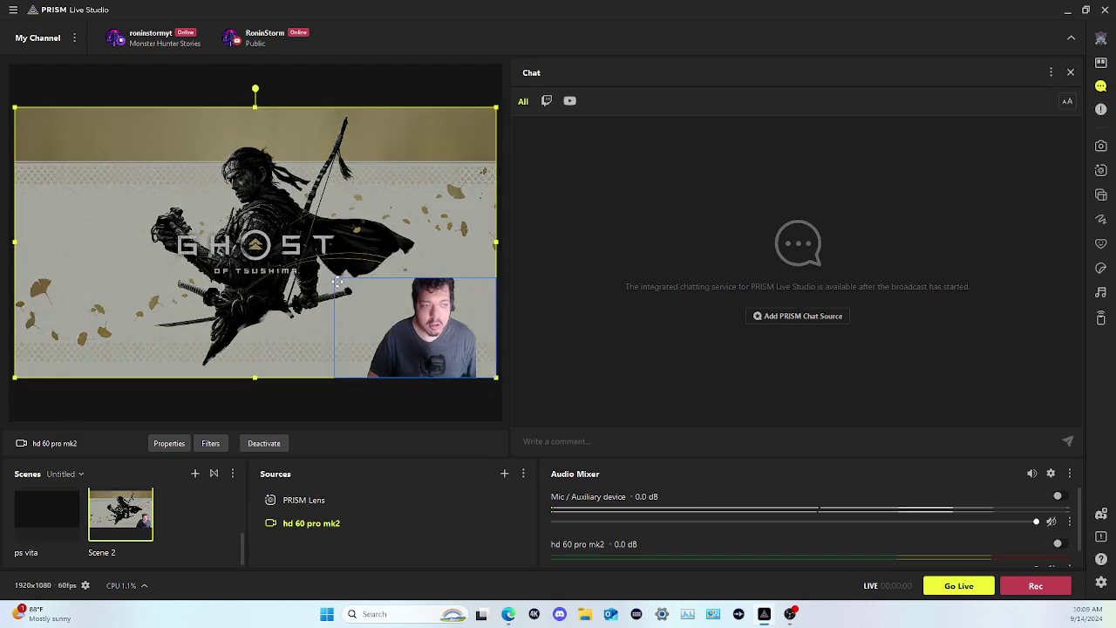
Shrink the PRISM Lens webcam overlay in the scene's lower-right corner, leaving it about 1358 px from the left edge and 764 px from the top.
click(355, 312)
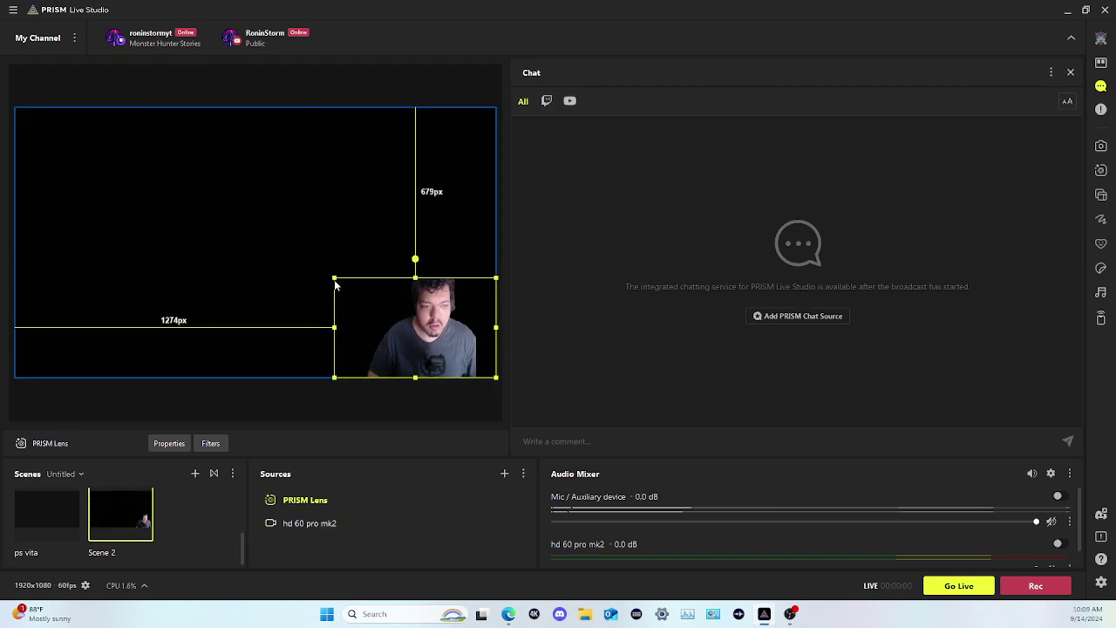
drag(336, 284, 462, 323)
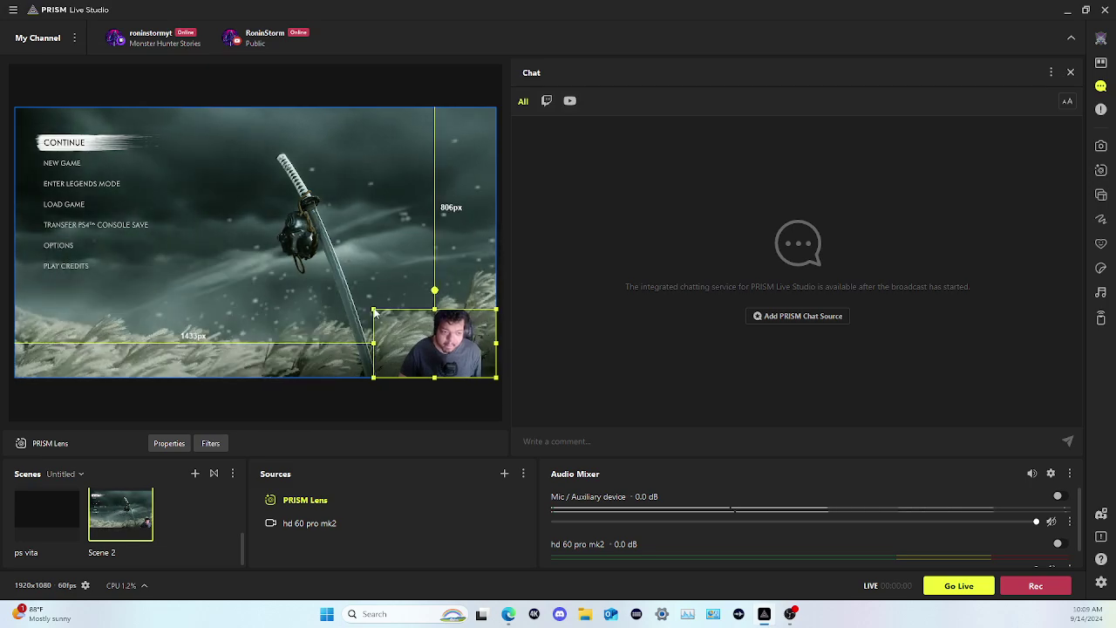
drag(374, 311, 370, 303)
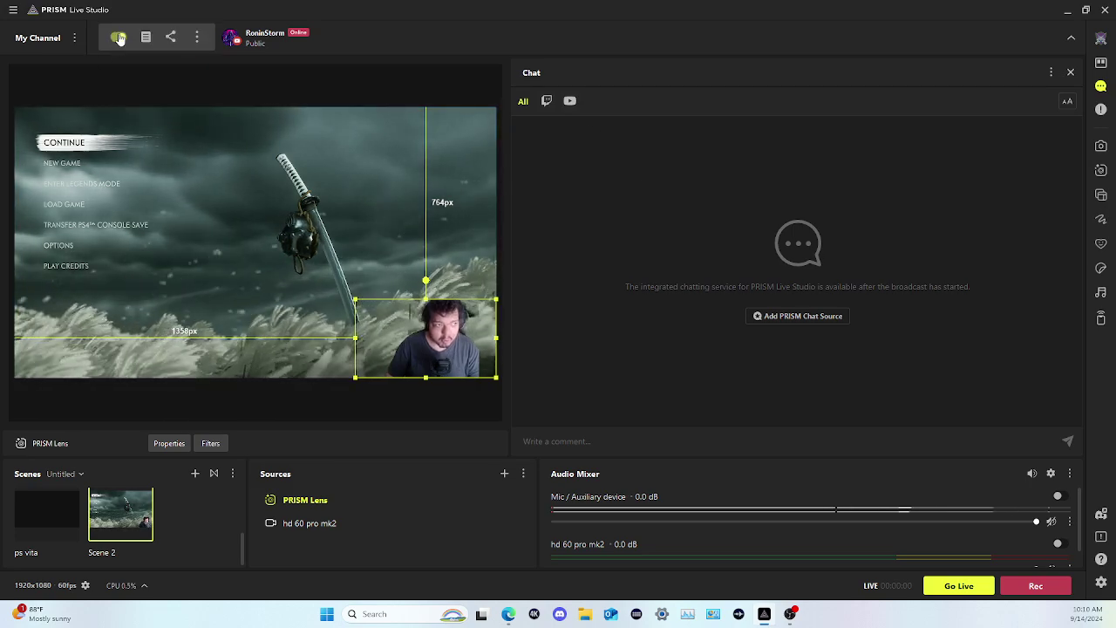
Switch both the Twitch and YouTube channels offline.
click(119, 37)
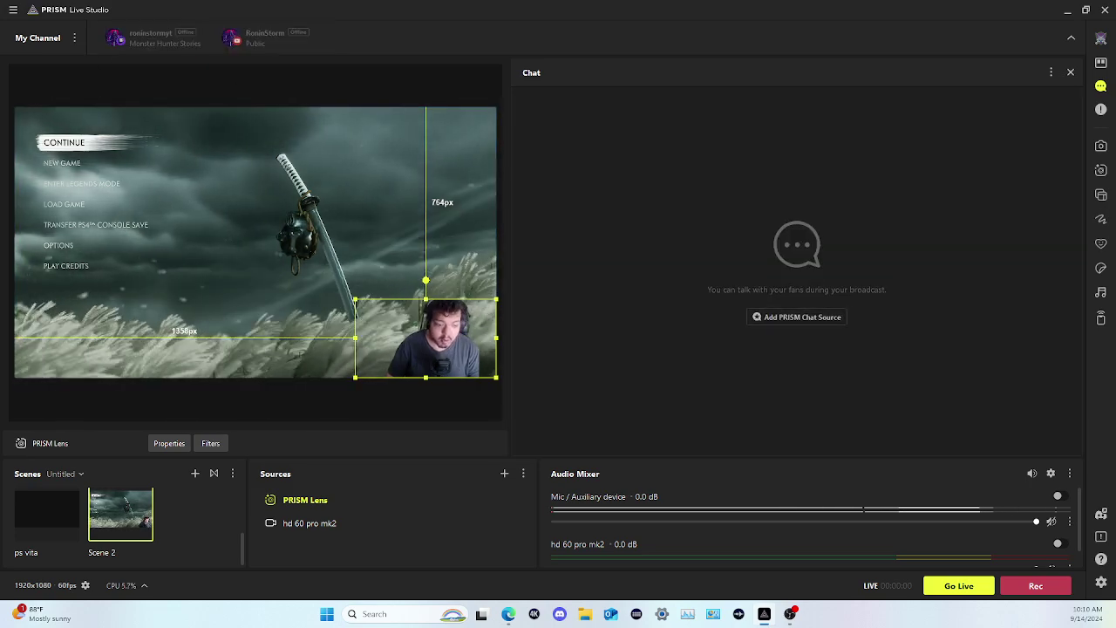